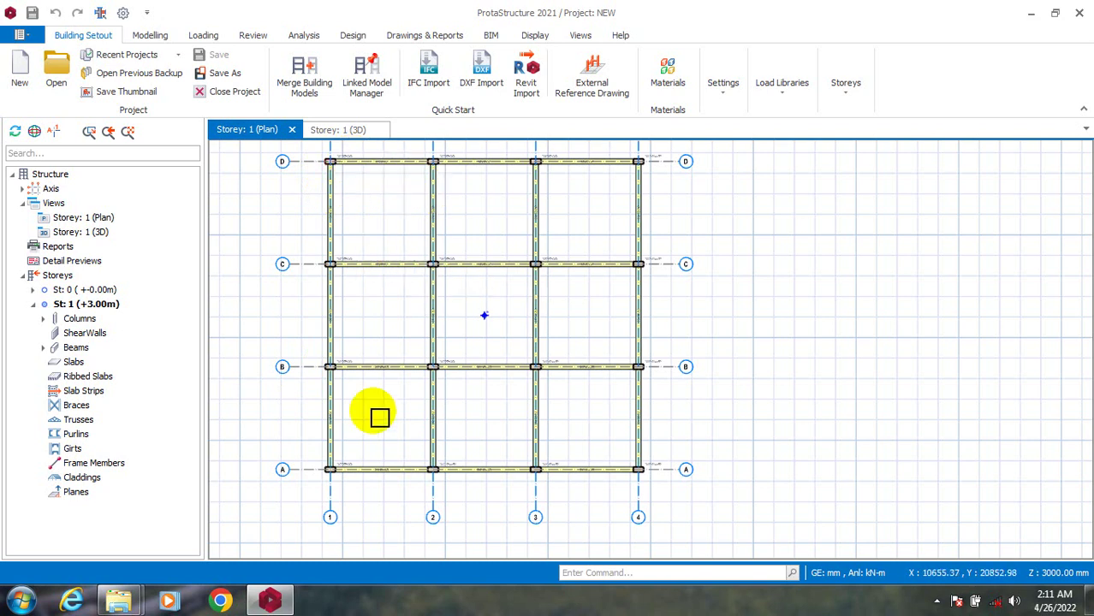
- Open the structural detailing document from the desktop and return to the ProtaStructure project
left_click(1033, 17)
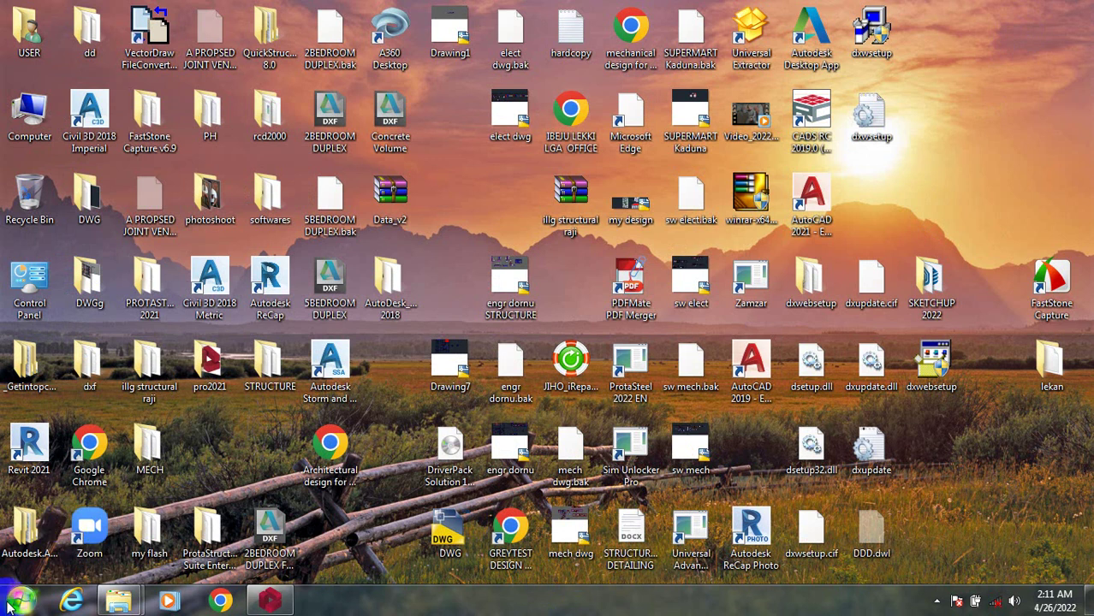
left_click(630, 535)
left_click(272, 602)
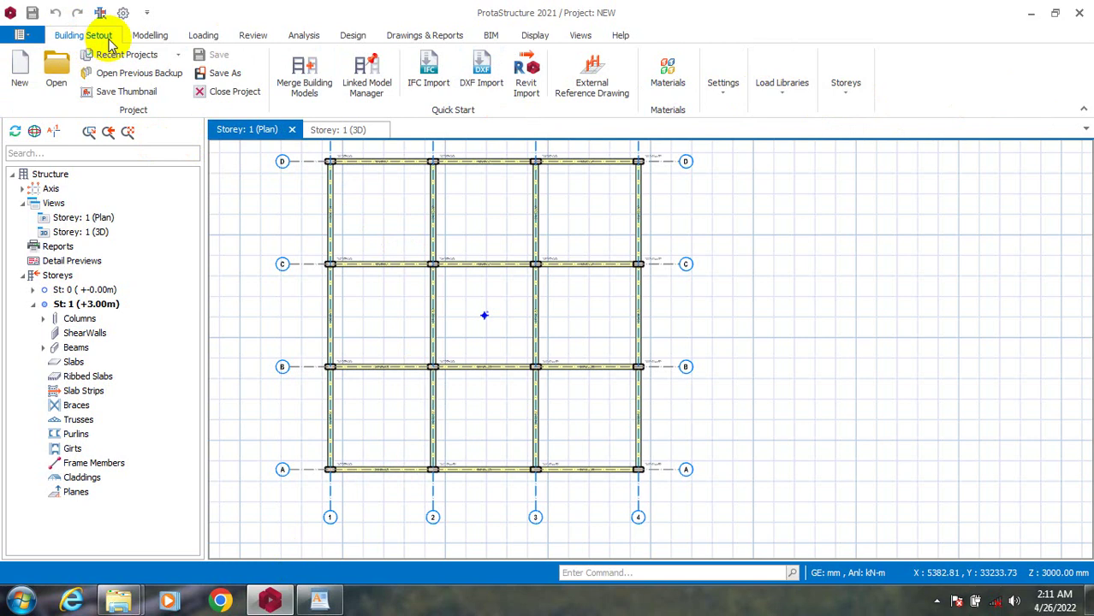
- Open the project's Layers and Color Settings
left_click(728, 97)
left_click(728, 99)
left_click(727, 99)
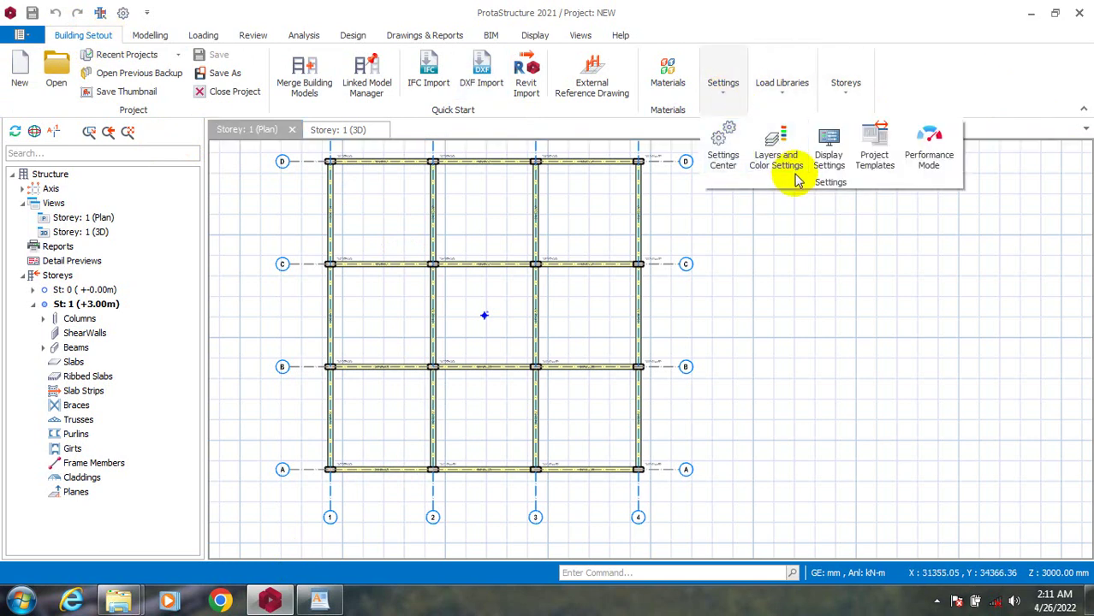
left_click(778, 150)
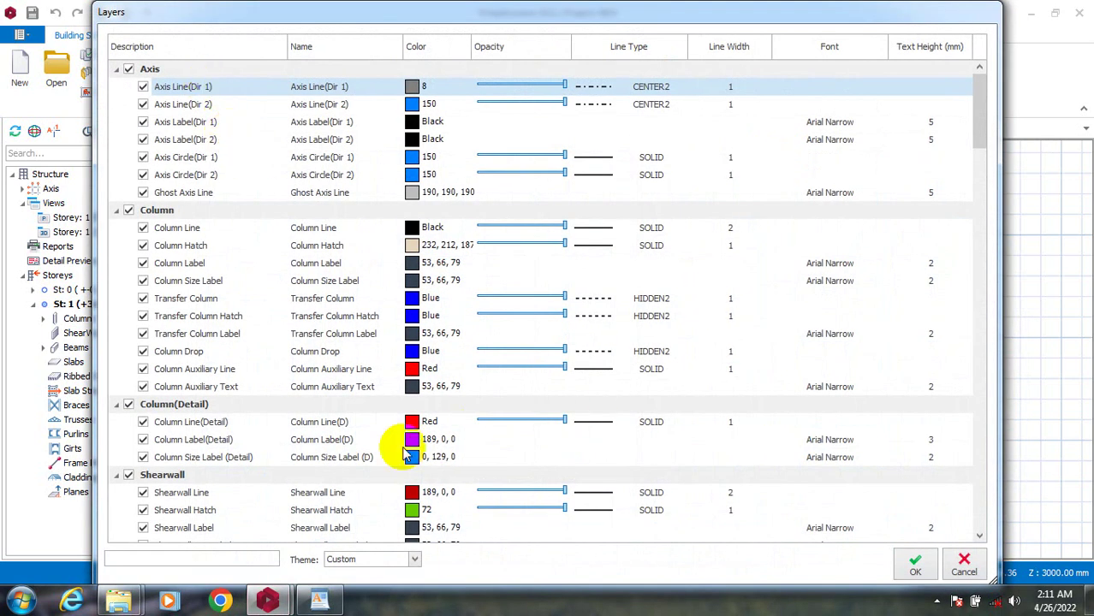
- Look through the layer groups from Axis to Roof, examining their colours, line types and fonts, ending at the Beam group
left_click_drag(979, 97, 978, 456)
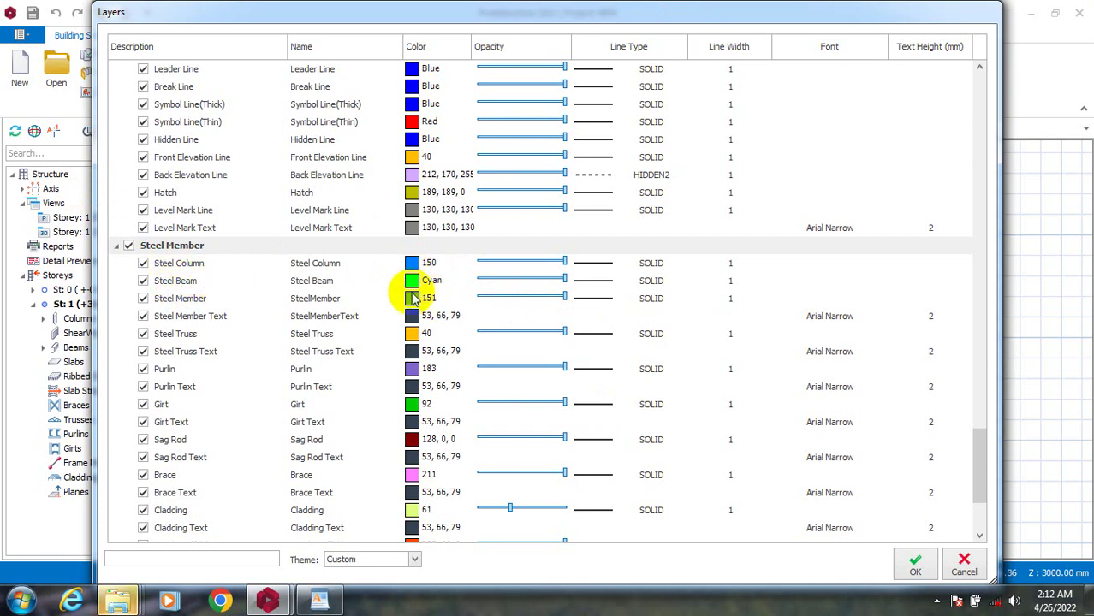
scroll(410, 310, "down", 3)
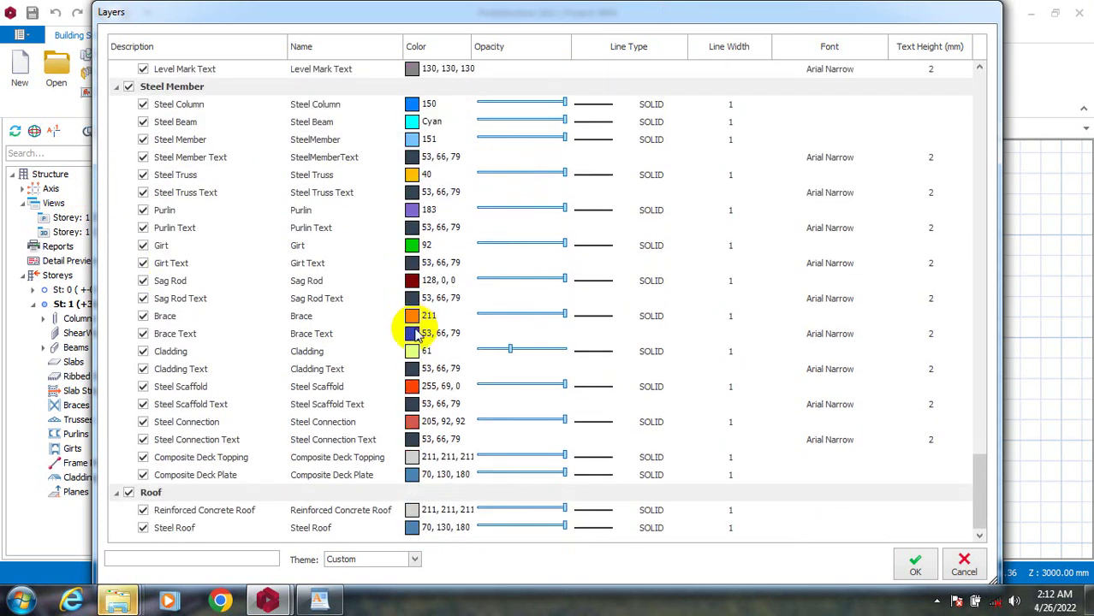
scroll(366, 465, "up", 20)
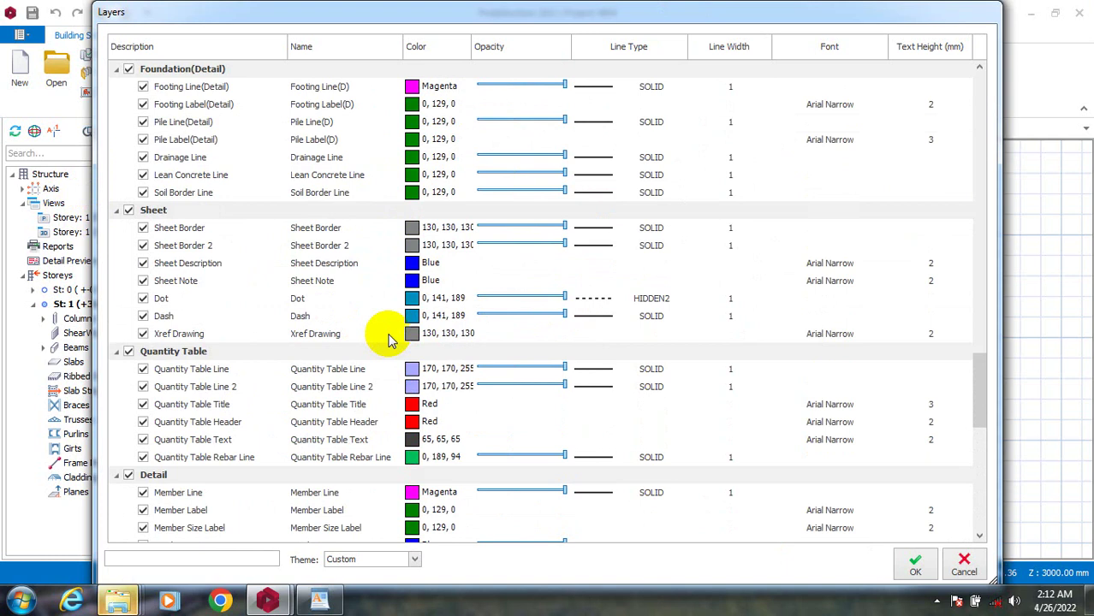
scroll(443, 103, "up", 20)
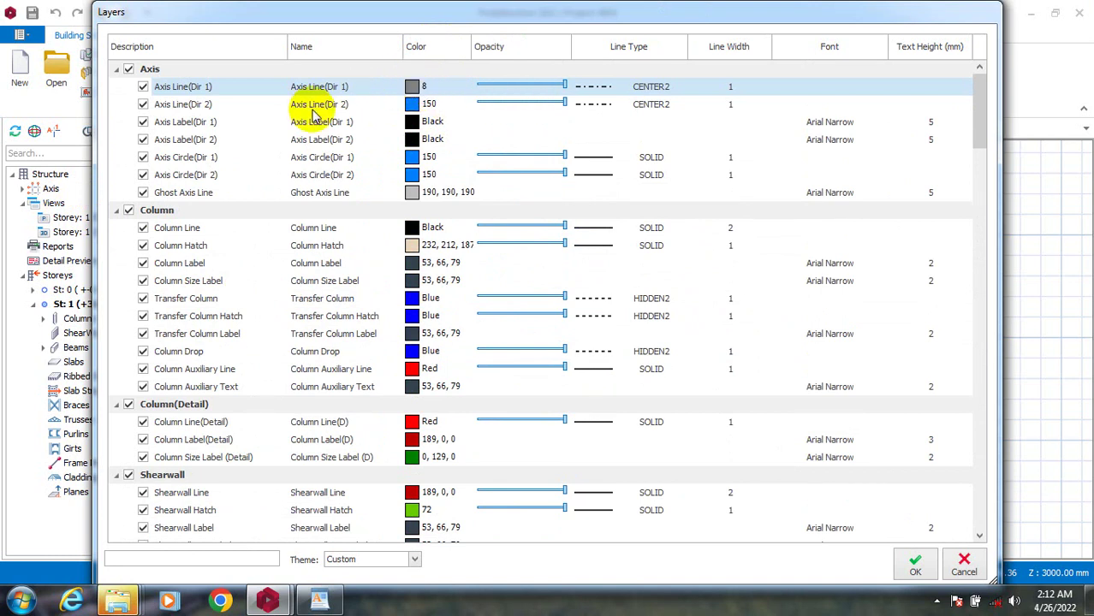
scroll(230, 248, "down", 10)
scroll(219, 272, "down", 2)
scroll(220, 274, "up", 4)
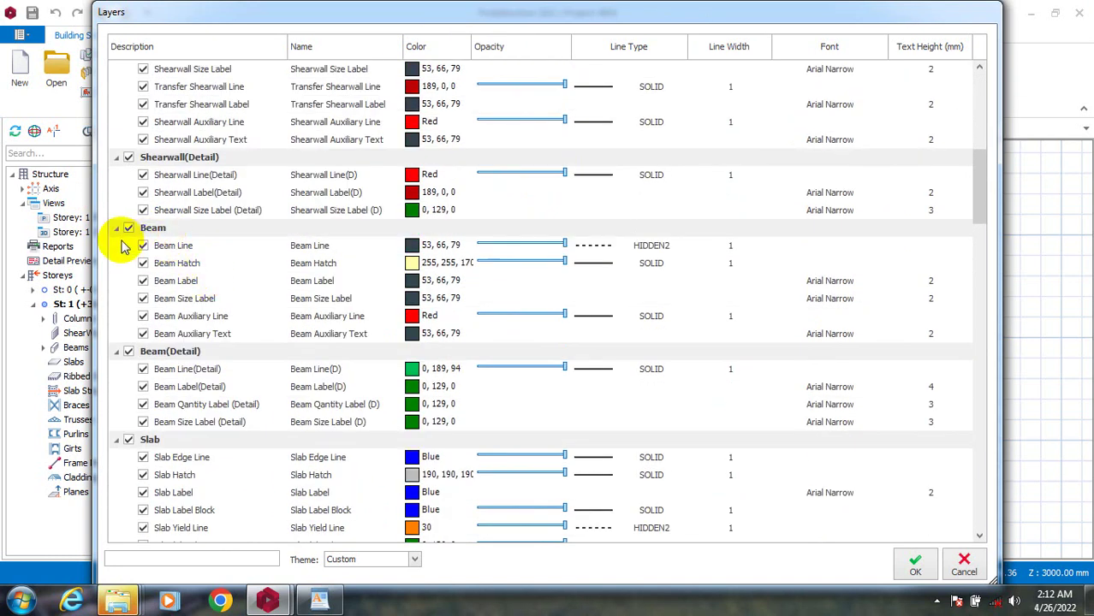
double_click(173, 246)
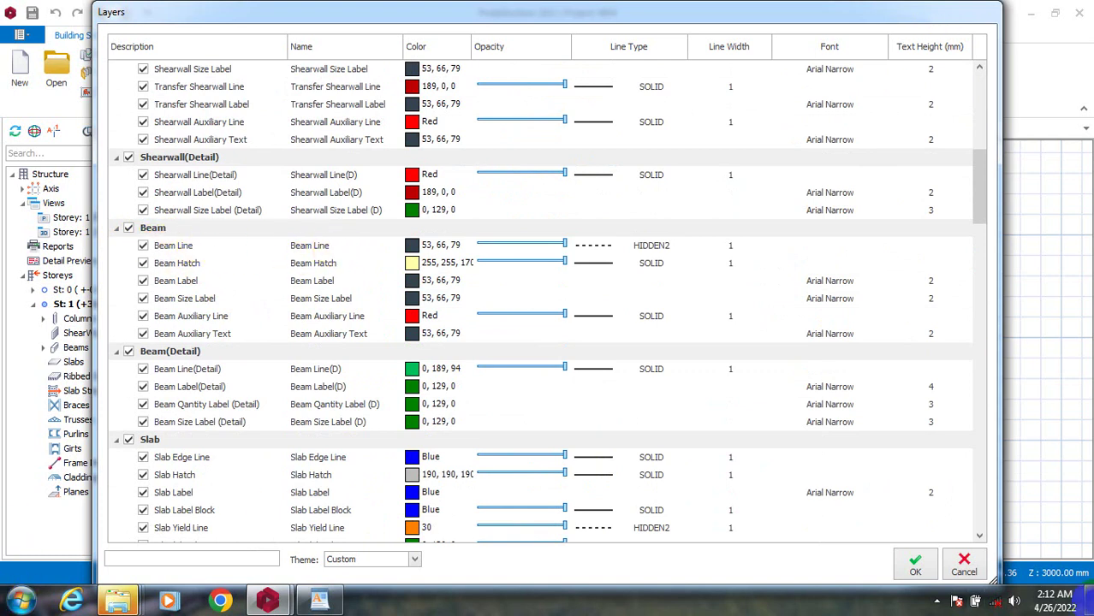
- Search the computer for the Drawing2 file and open it
left_click(1091, 610)
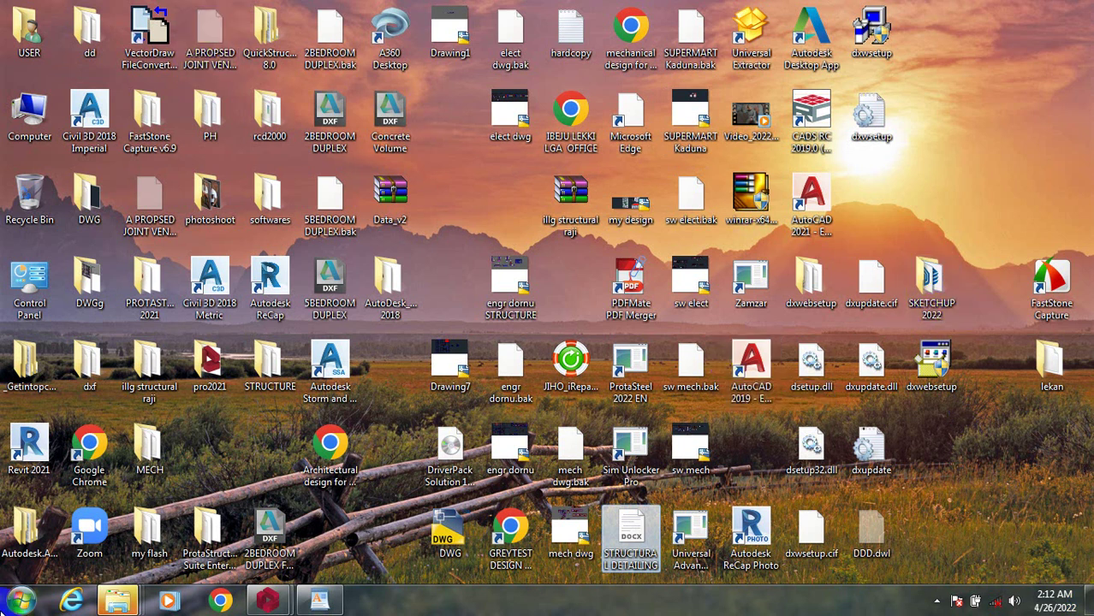
left_click(19, 602)
type("DRAWIN")
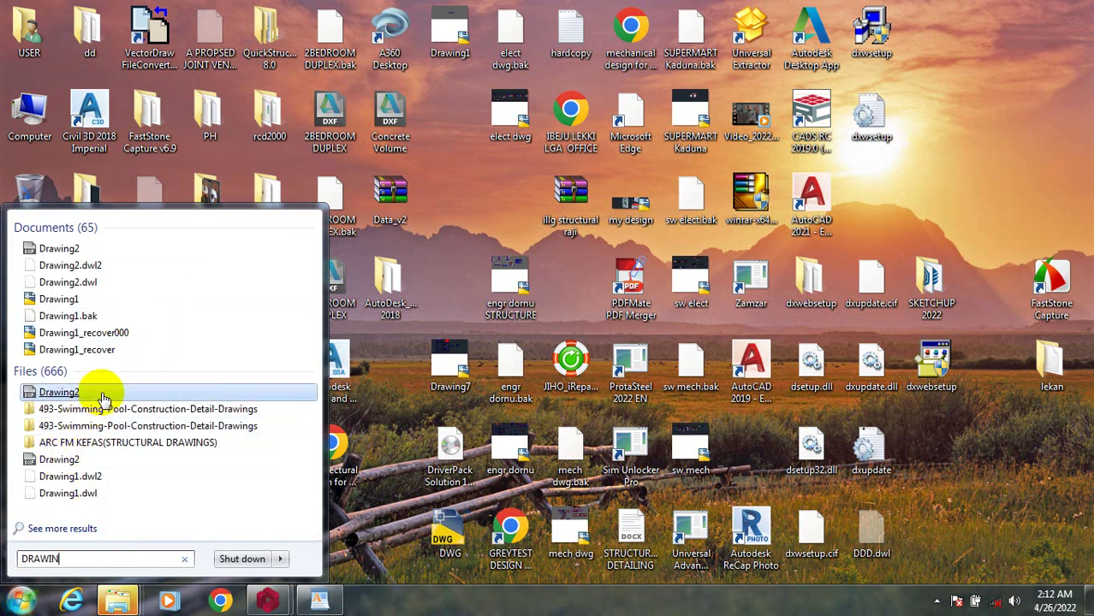
left_click(92, 247)
left_click(436, 426)
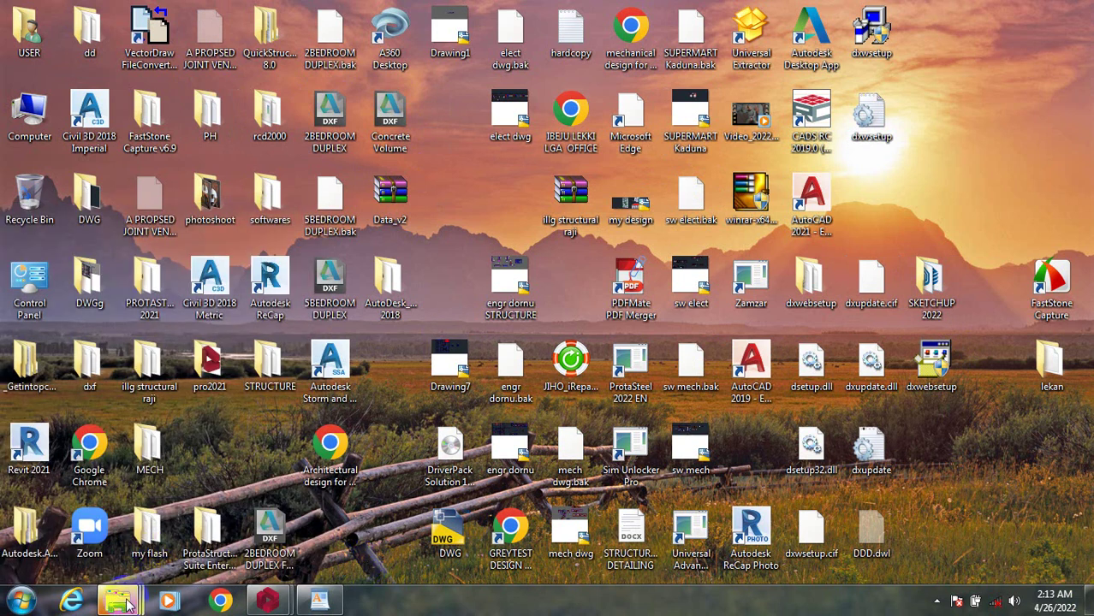
- Switch back to the Layers window in ProtaStructure while the drawing loads
left_click(127, 602)
left_click(269, 517)
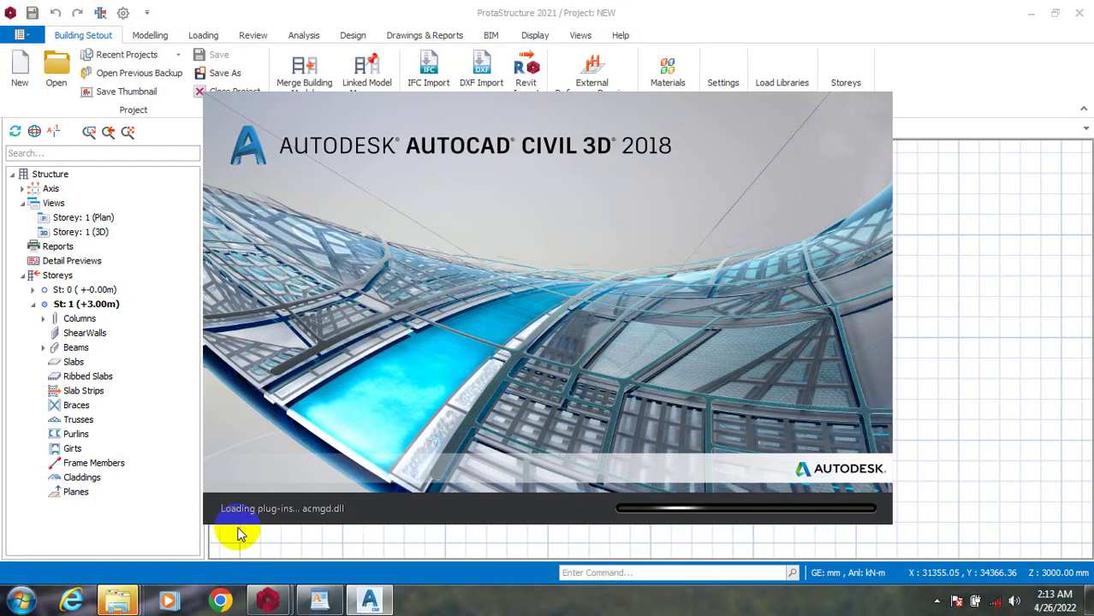
mouse_move(267, 601)
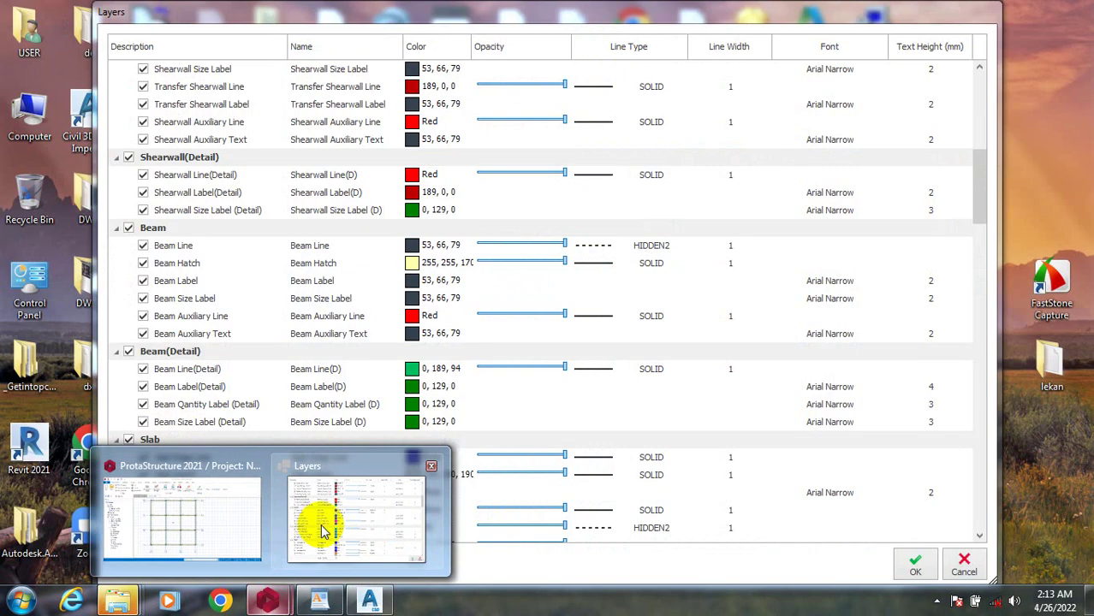
left_click(339, 529)
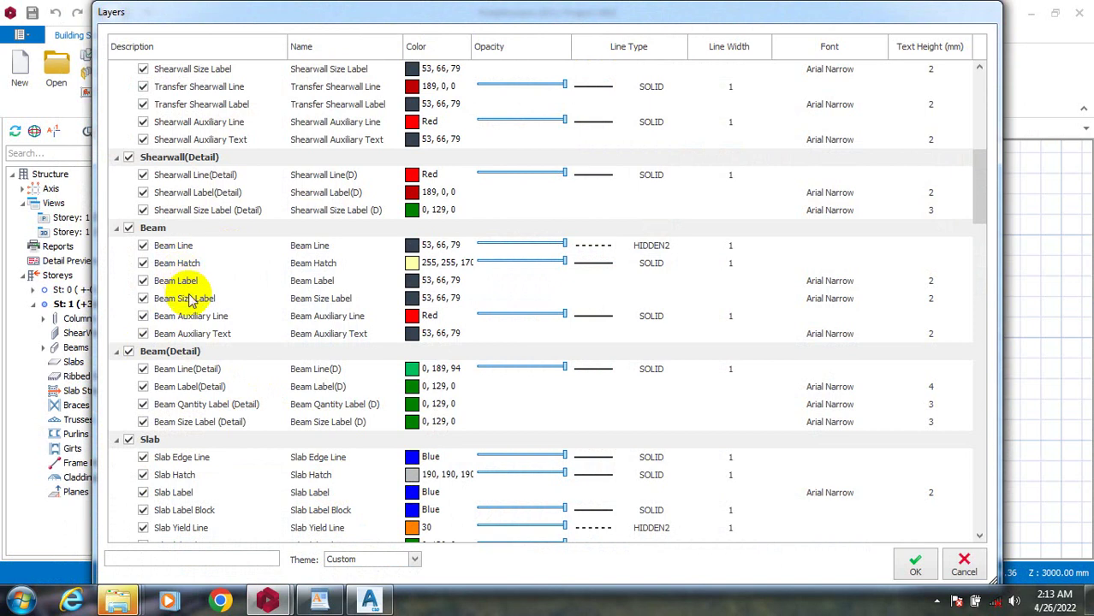
left_click(413, 246)
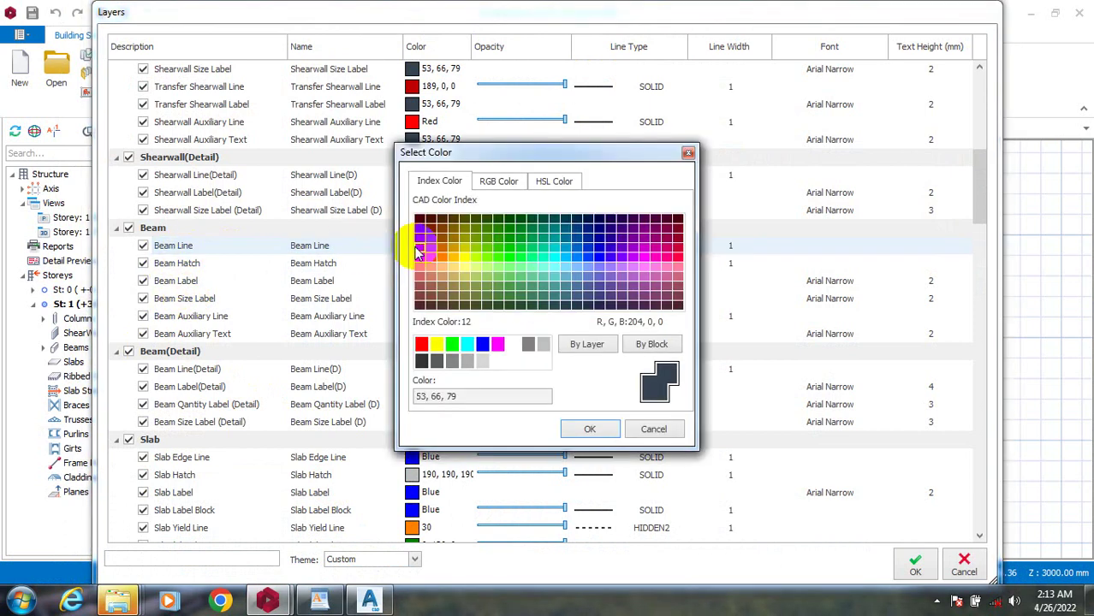
left_click(687, 152)
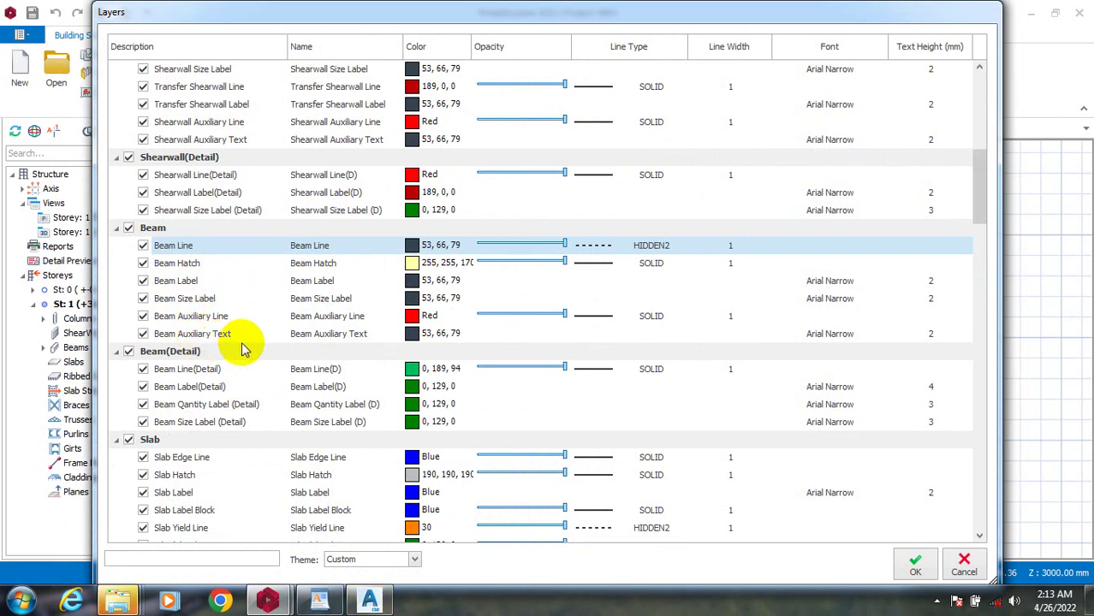
scroll(229, 385, "down", 1)
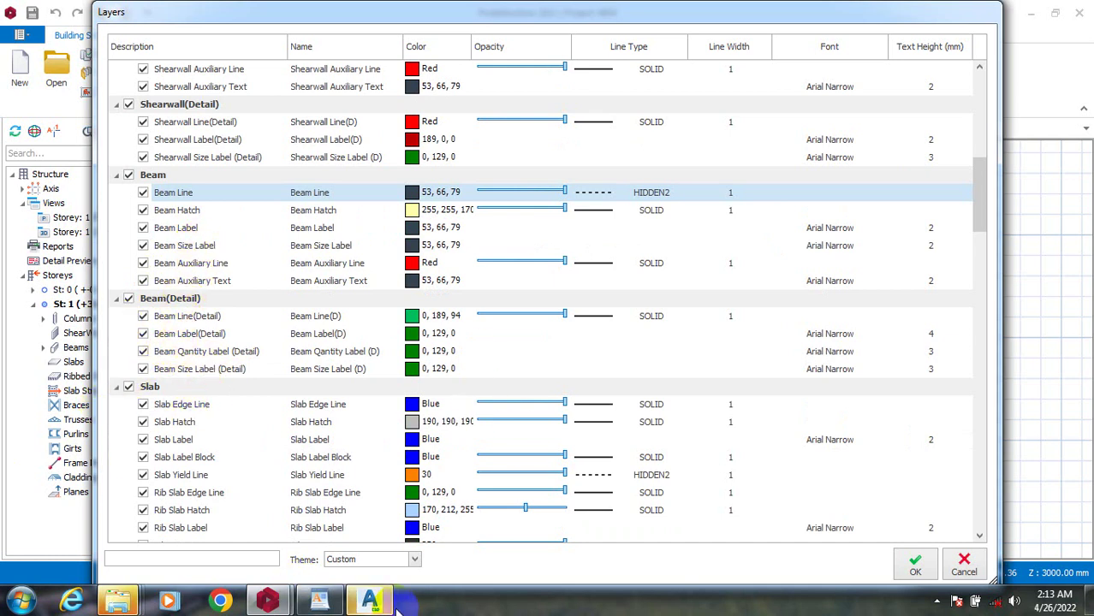
- Switch to AutoCAD Civil 3D, decline read-only opening, view Drawing2.dxf and close it without saving changes
left_click(370, 599)
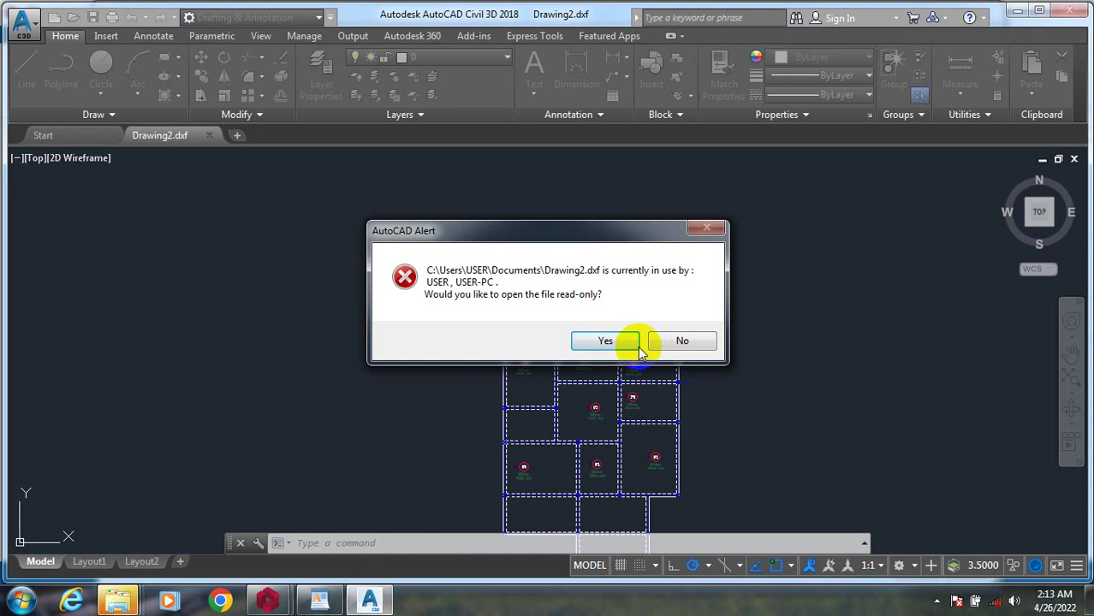
left_click(672, 341)
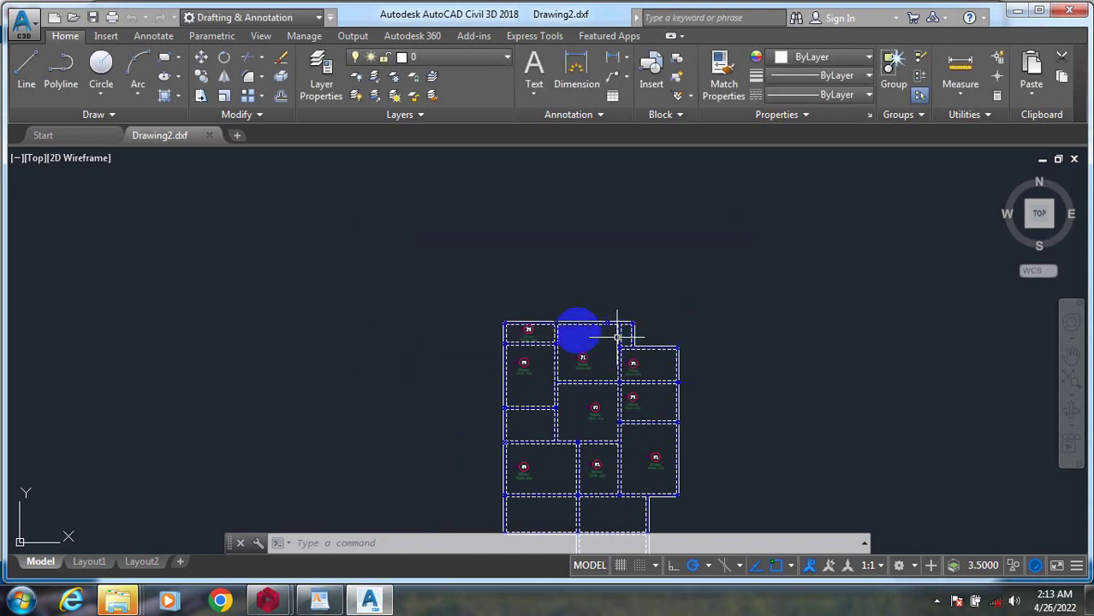
scroll(505, 300, "down", 5)
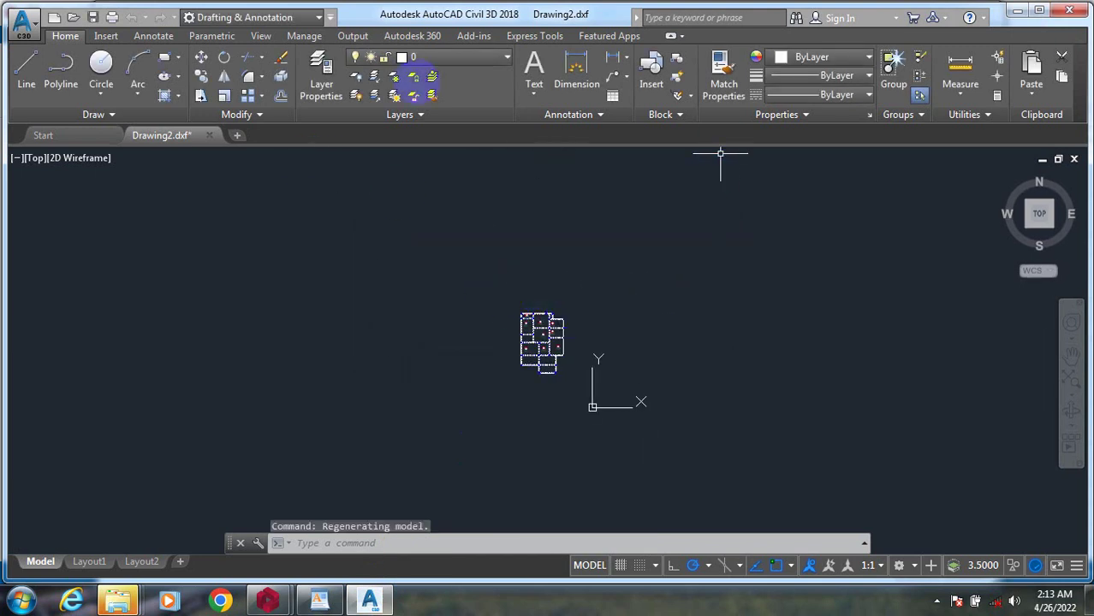
left_click(209, 135)
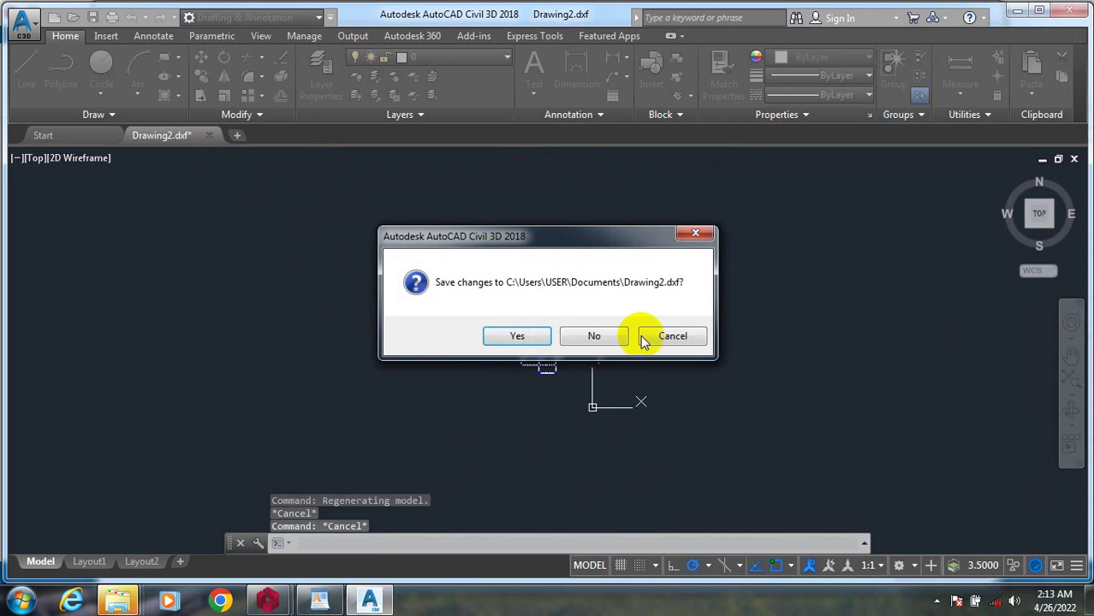
left_click(596, 341)
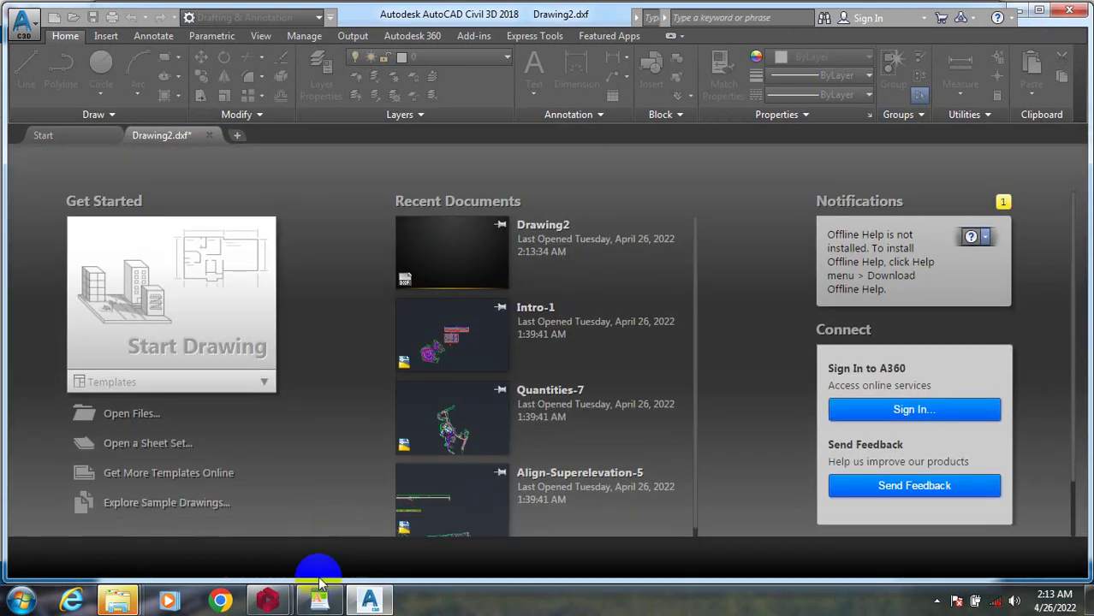
- Return to the ProtaStructure Layers window and set the Beam Line(Detail) colour to Red and the Beam Label(Detail) colour to Blue
mouse_move(267, 599)
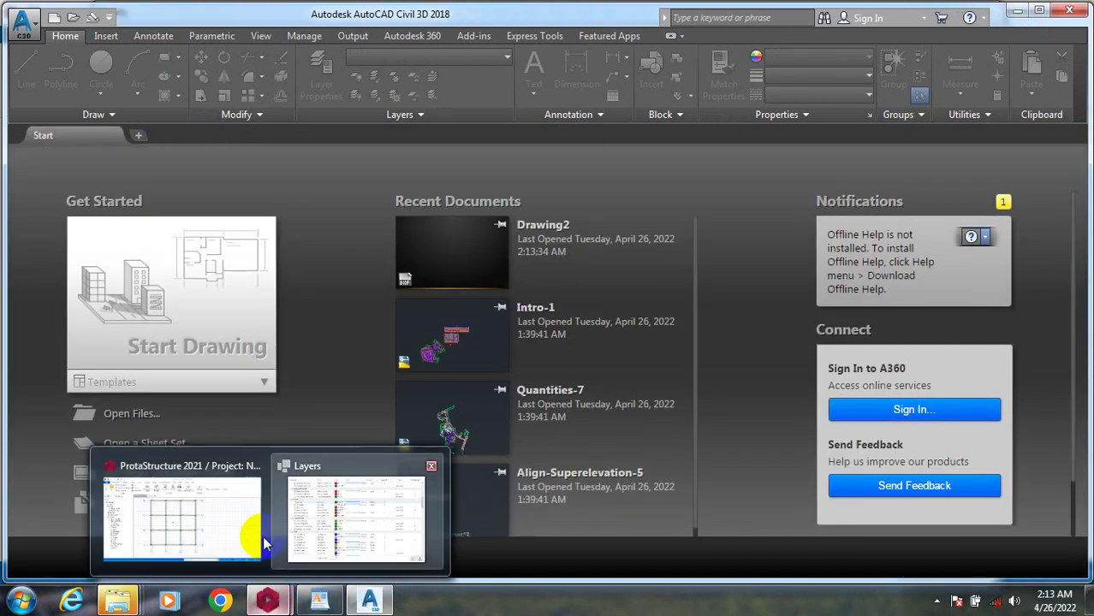
left_click(202, 531)
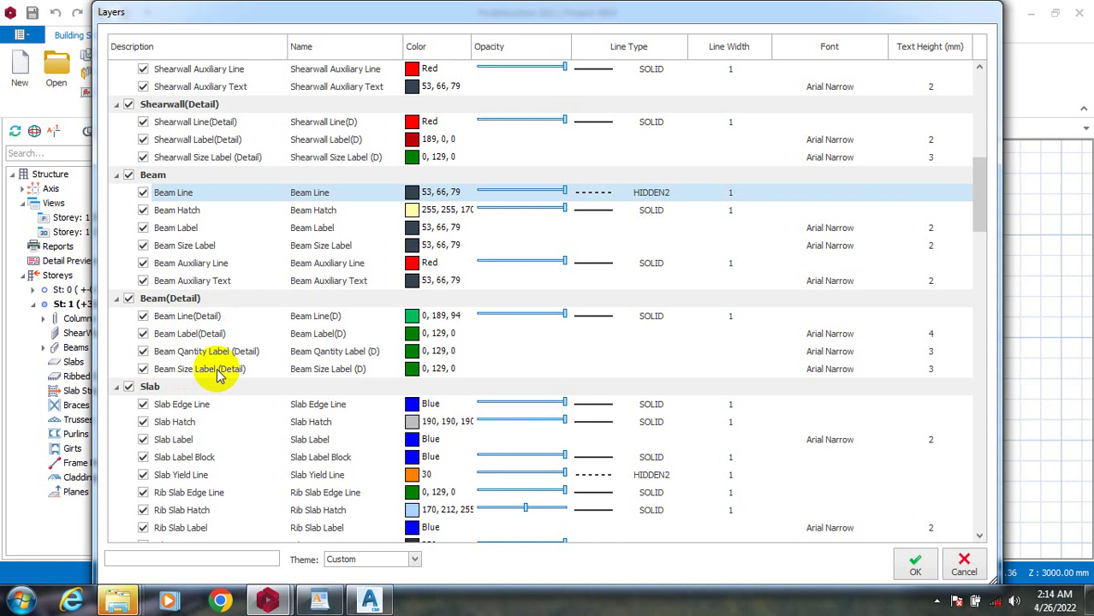
double_click(412, 318)
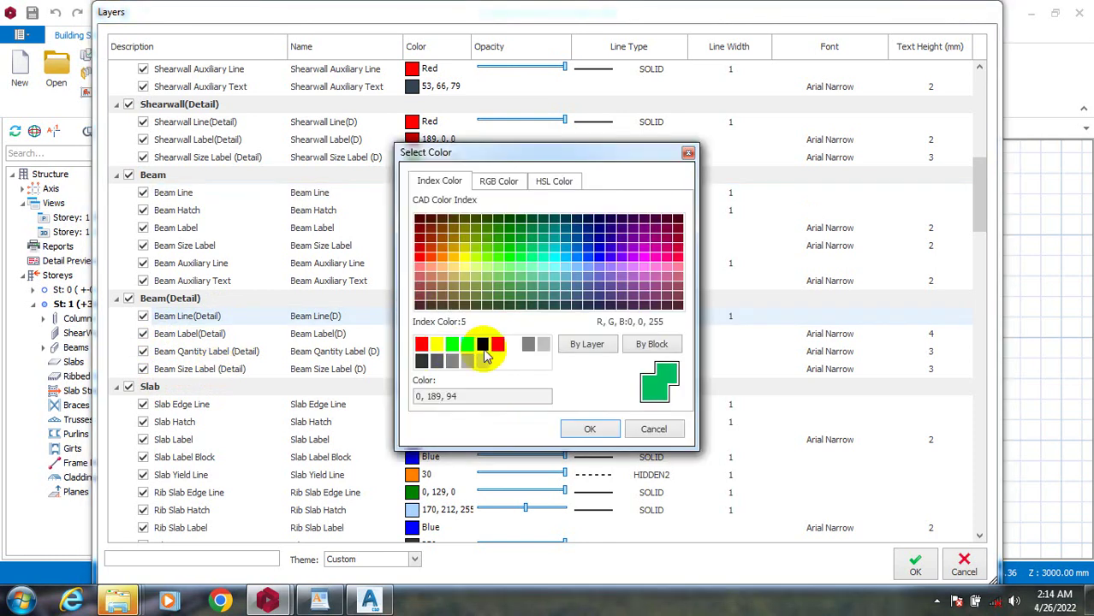
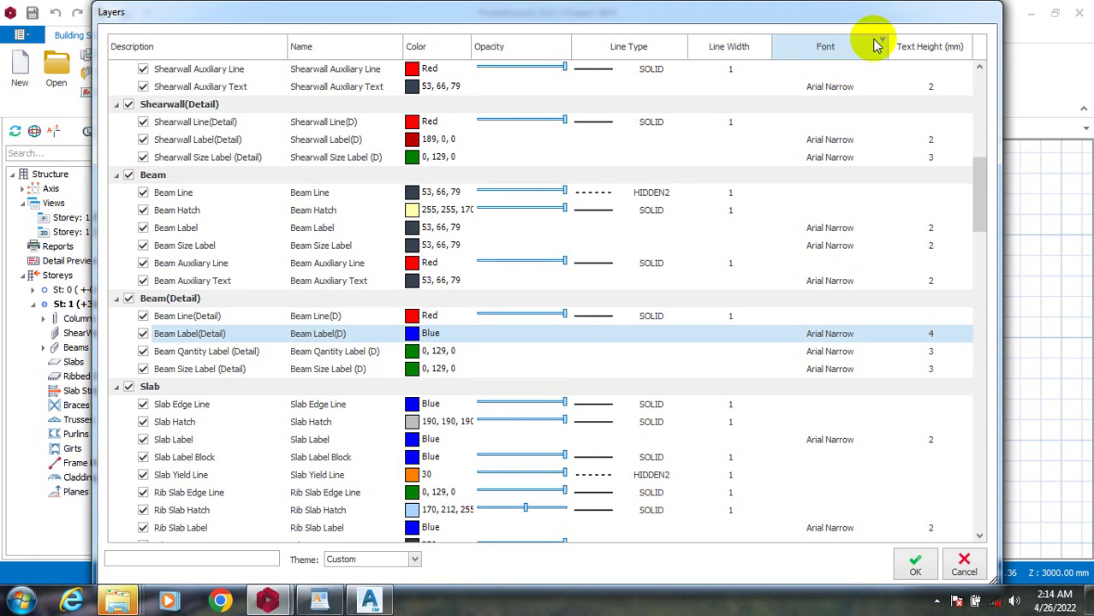
- Set the Beam Label(Detail) font to Arial Black with bold and italic styling
left_click(834, 341)
left_click(882, 333)
left_click(881, 334)
left_click(881, 334)
left_click(912, 361)
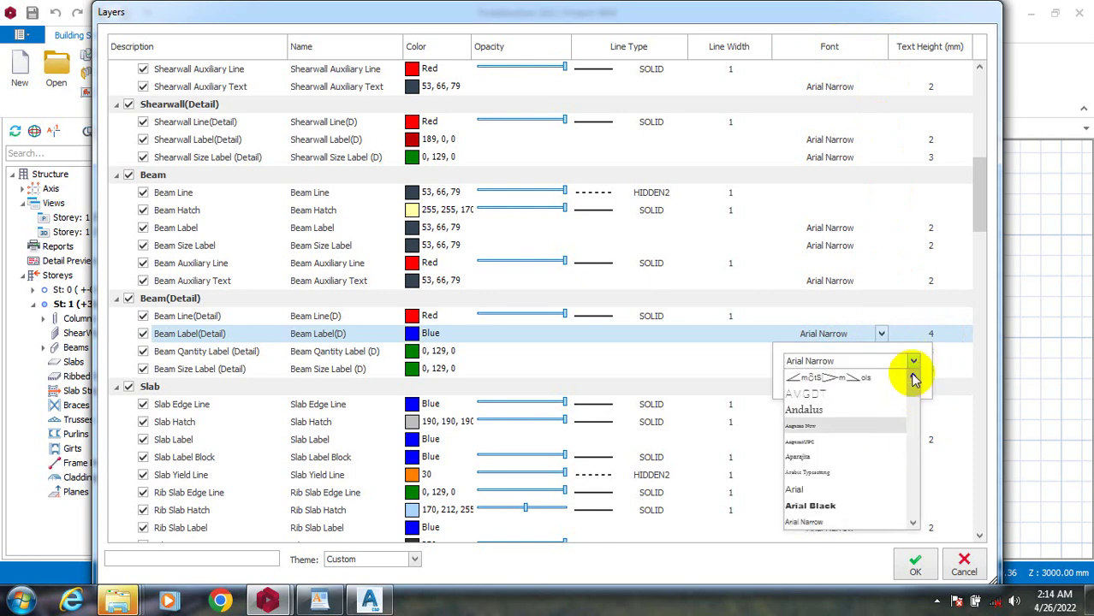
mouse_move(912, 387)
left_mouse_down()
mouse_move(911, 479)
mouse_move(914, 385)
left_mouse_up()
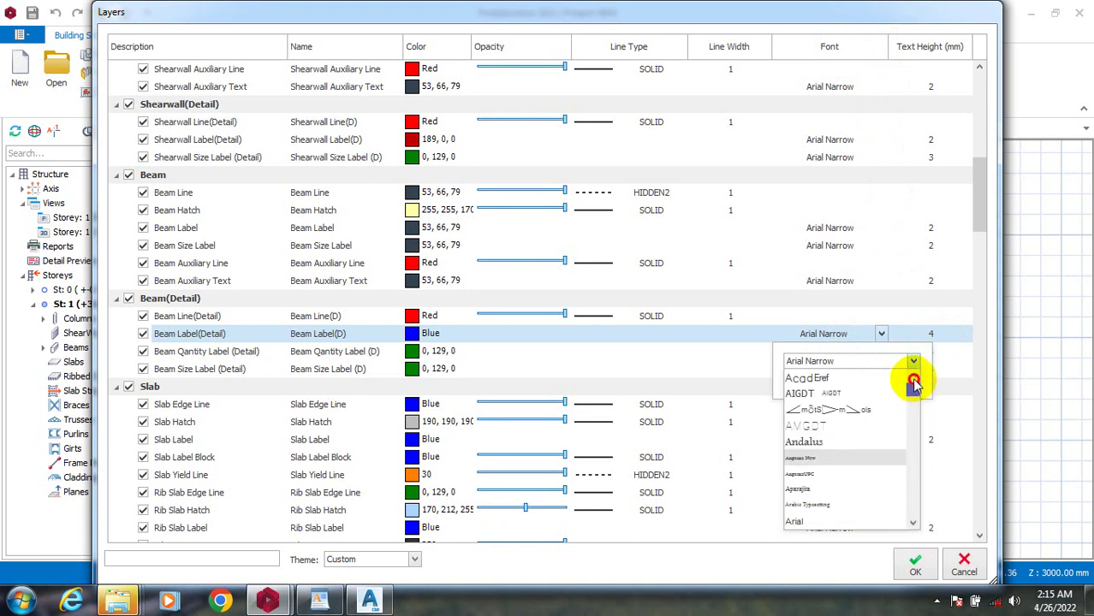
left_click(913, 522)
left_click(912, 524)
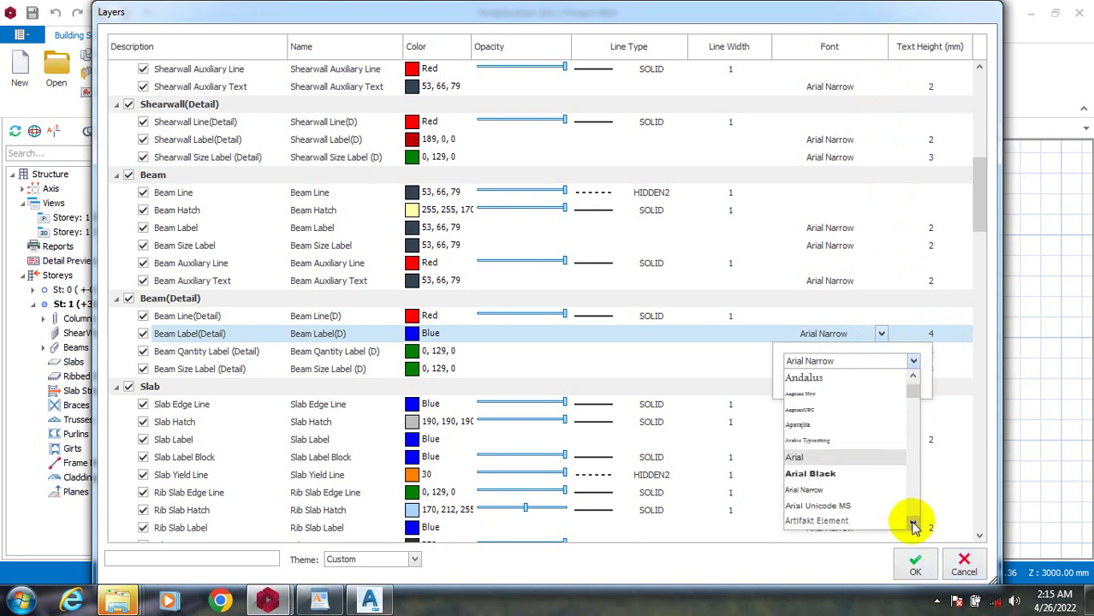
left_click(824, 475)
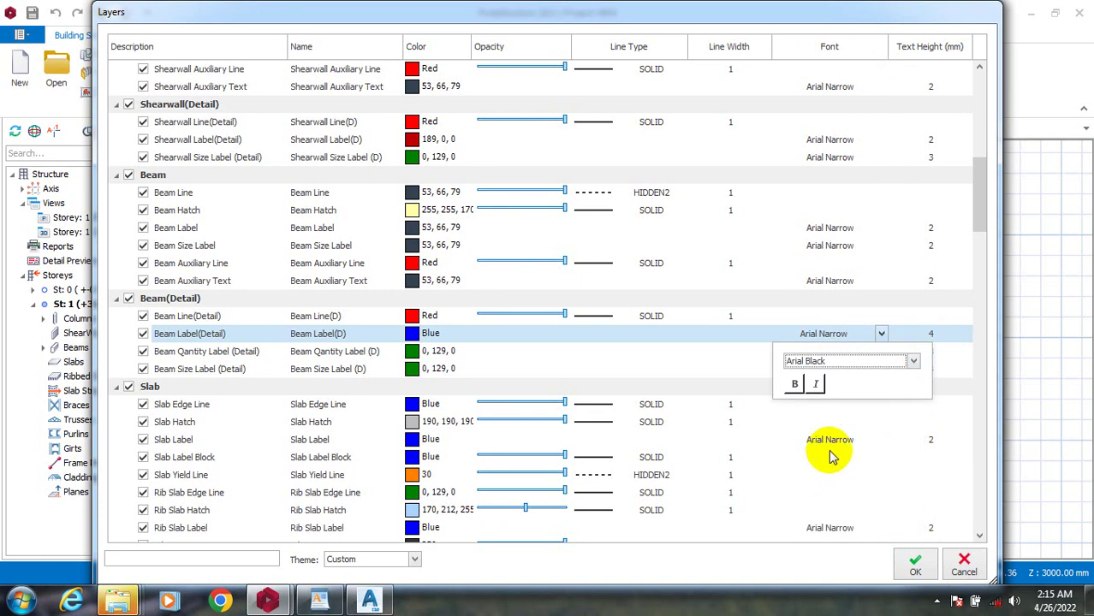
left_click(795, 385)
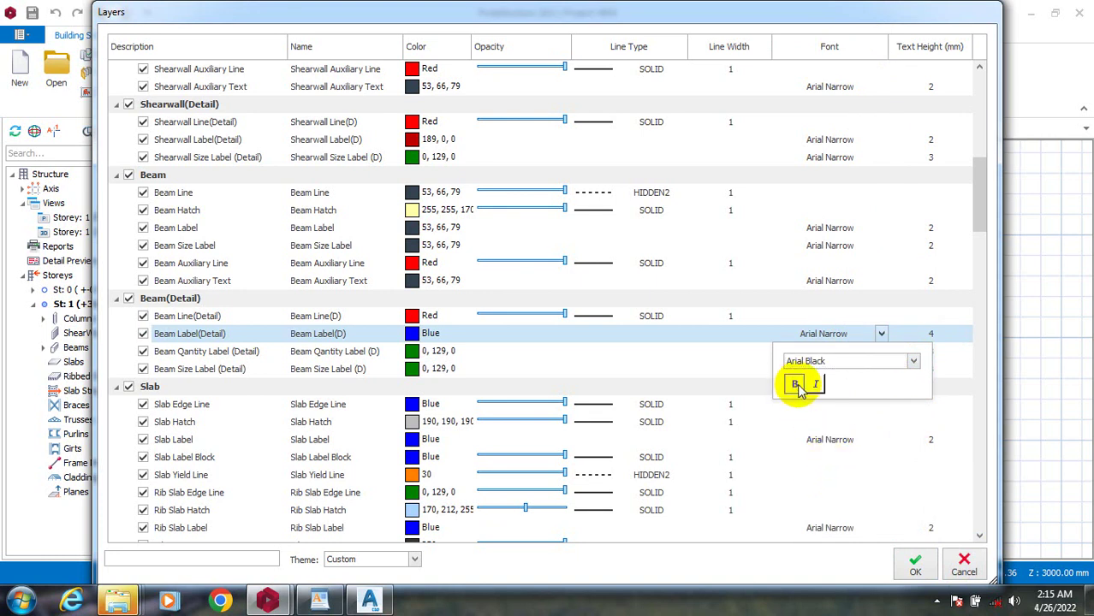
left_click(815, 385)
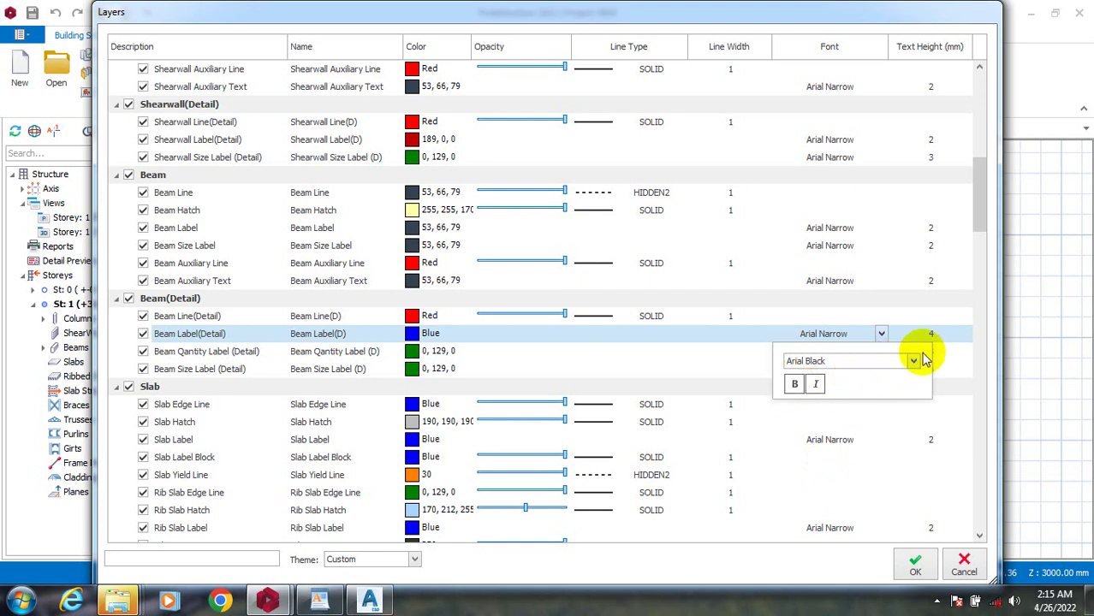
left_click(882, 335)
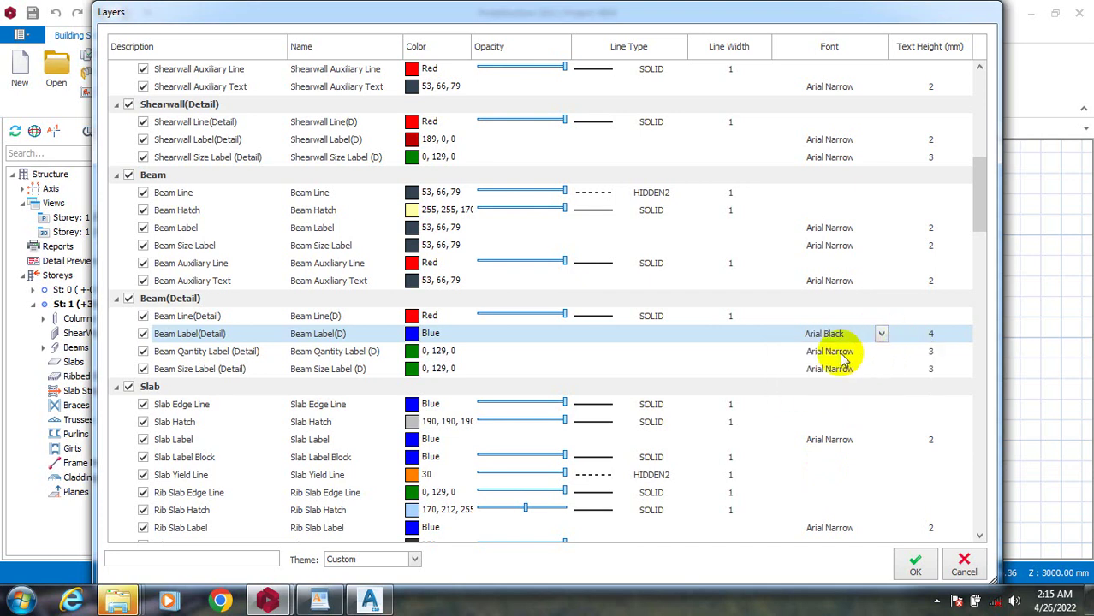
- Set the fonts of Beam Qantity Label (Detail) and Beam Size Label (Detail) to Arial Black
left_click(851, 352)
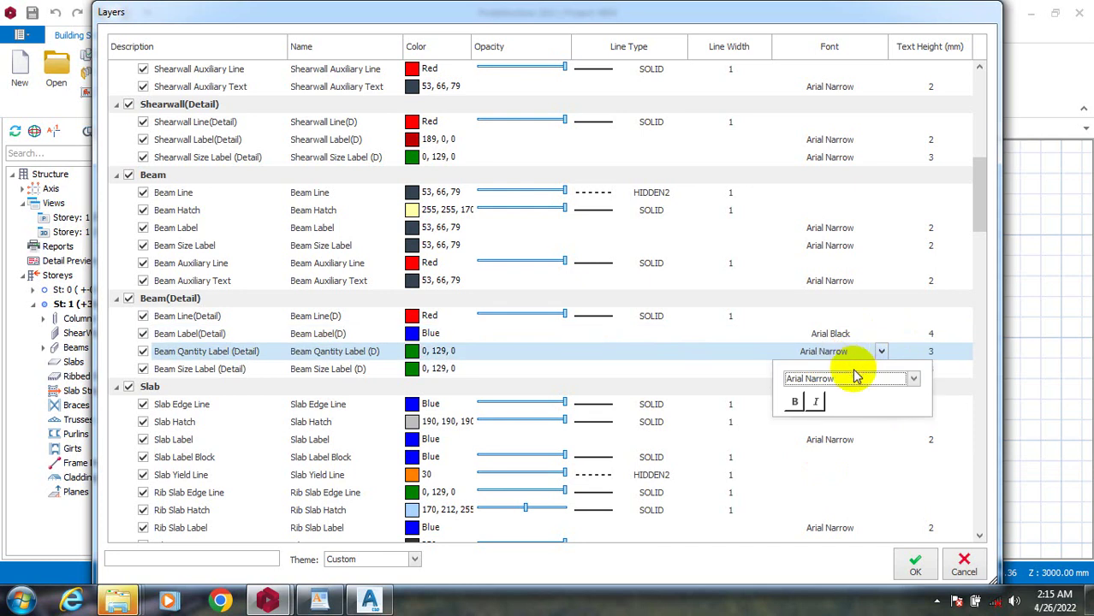
left_click(911, 378)
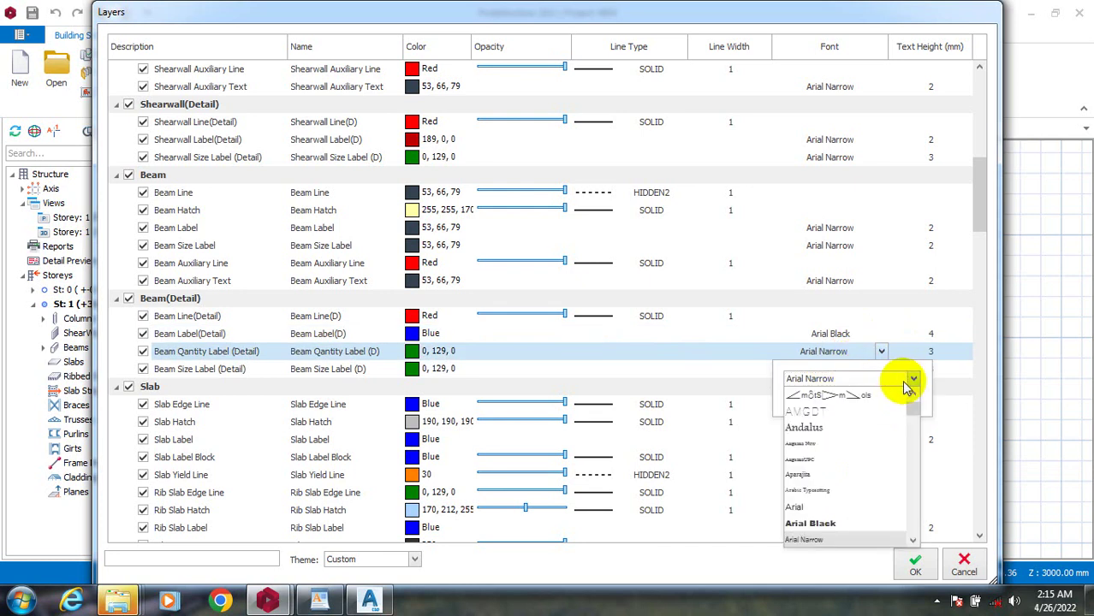
left_click(811, 522)
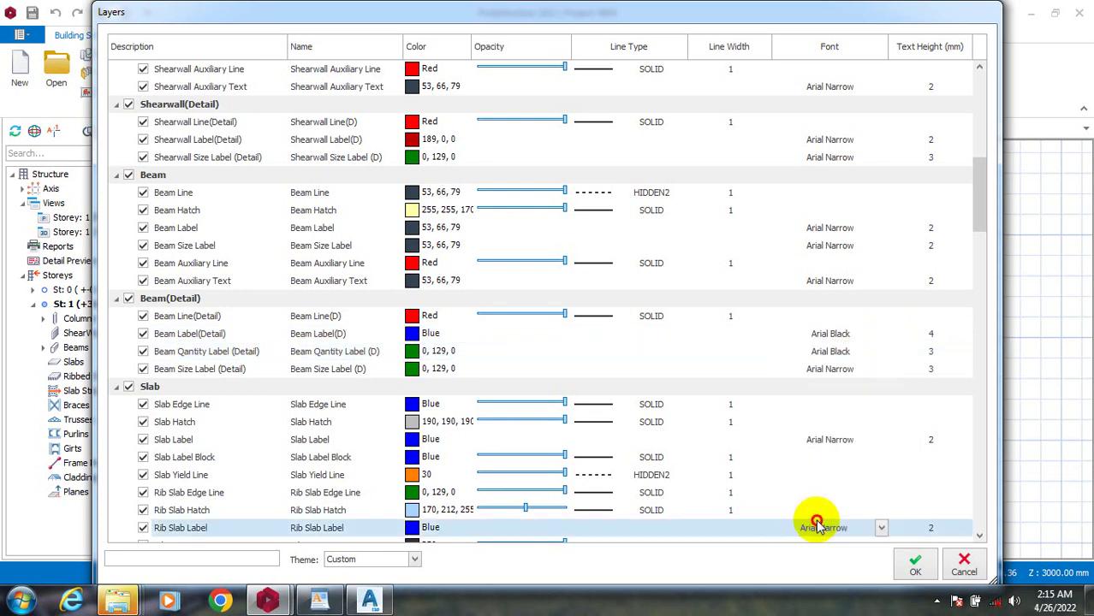
left_click(847, 369)
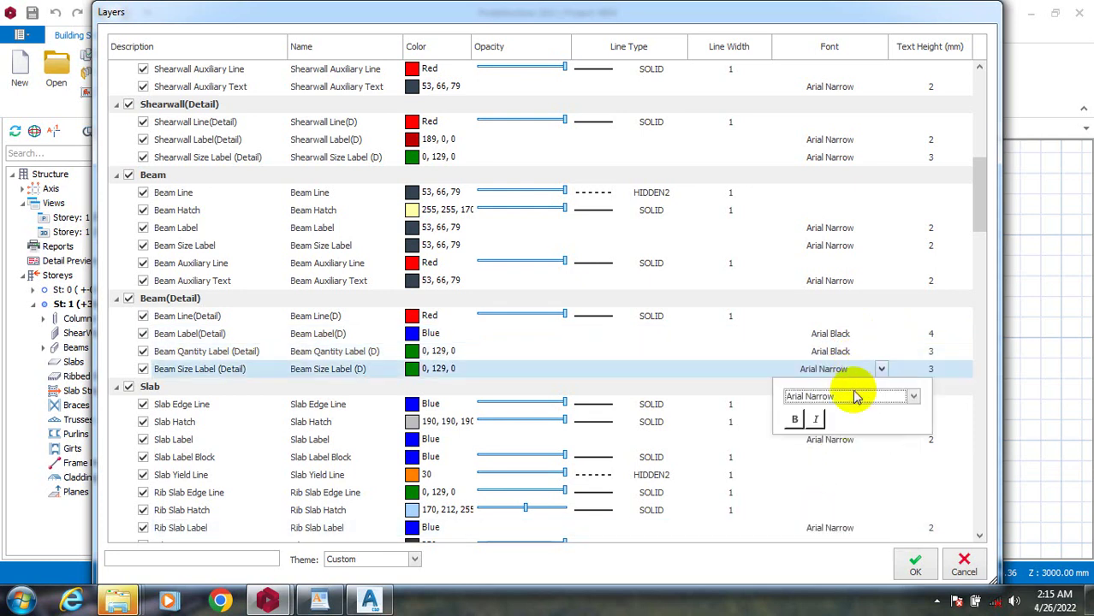
left_click(912, 395)
left_click(824, 536)
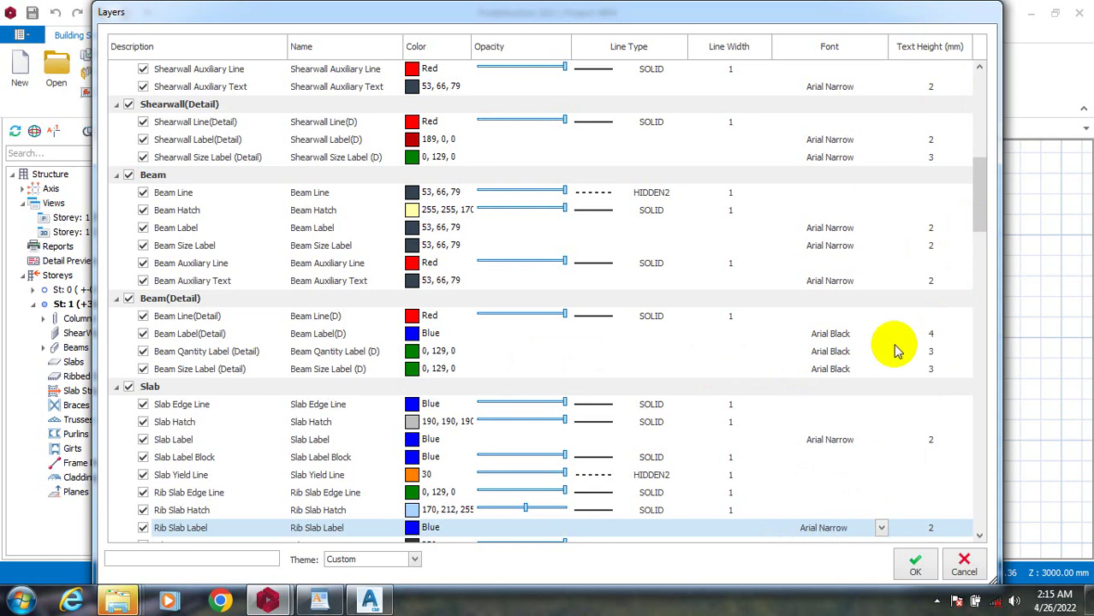
- Set the text height of the Beam Qantity Label (Detail) layer to 10 mm
left_click(932, 335)
type("4")
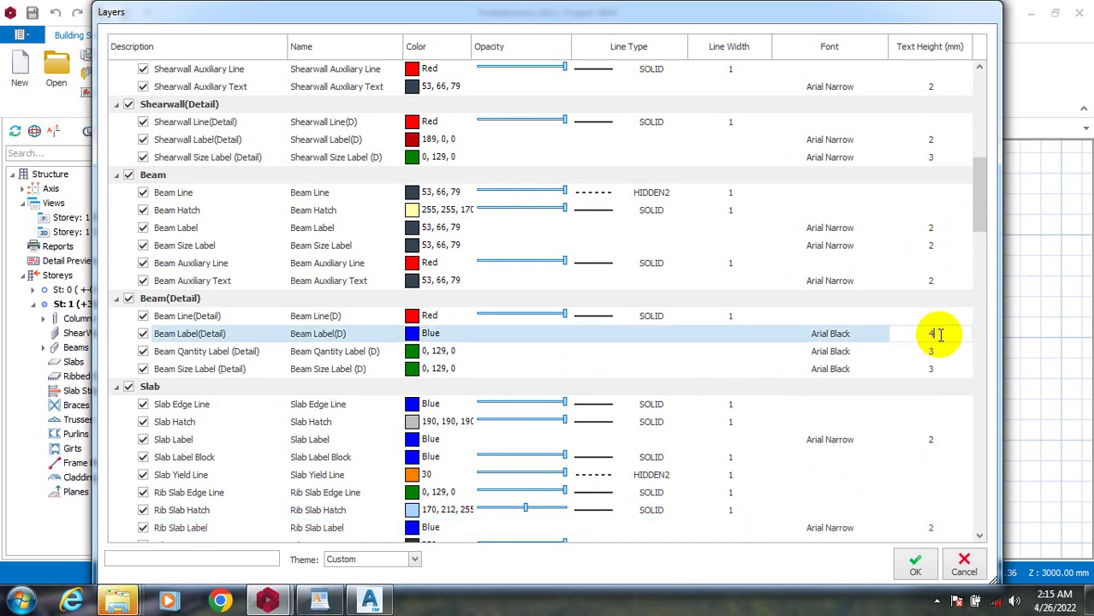
left_click(933, 352)
left_click(934, 368)
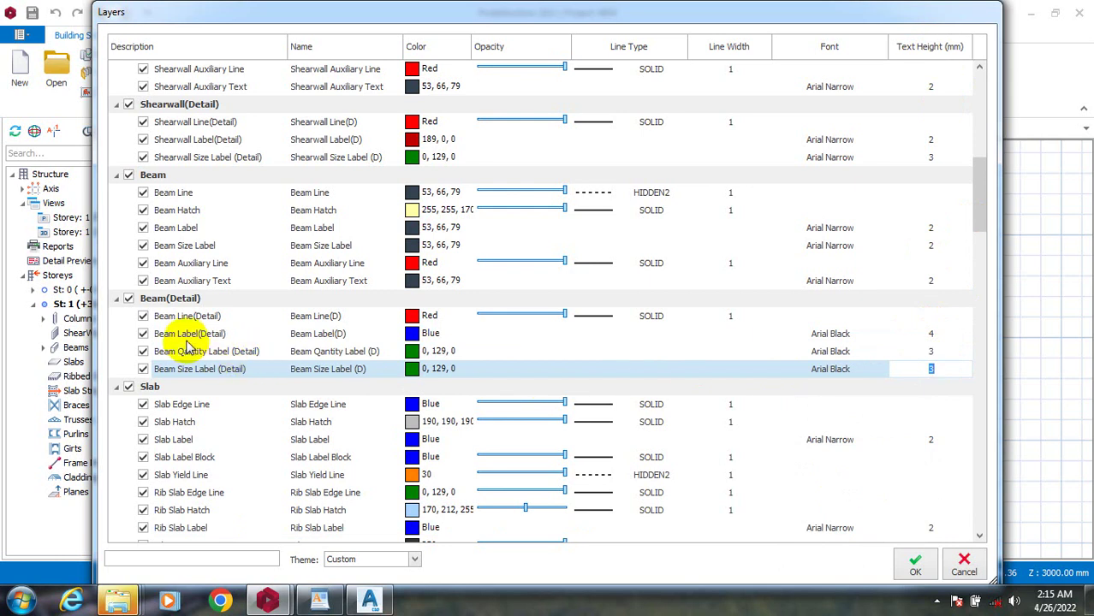
left_click(935, 352)
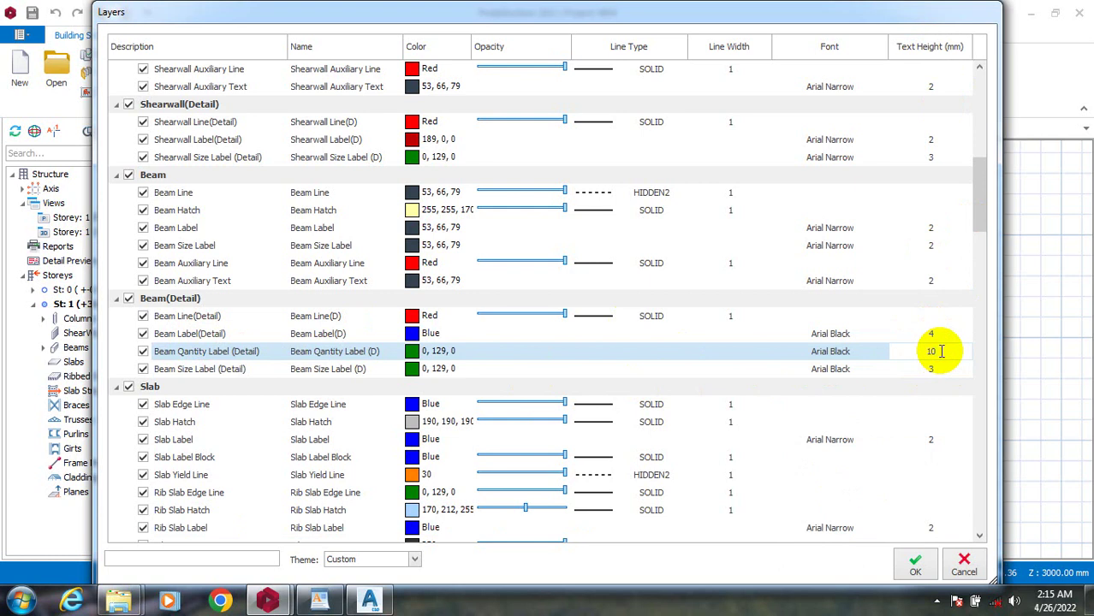
- Set the text heights of Beam Label(Detail) and Beam Size Label (Detail) to 10 mm and apply the layer settings
left_click(933, 334)
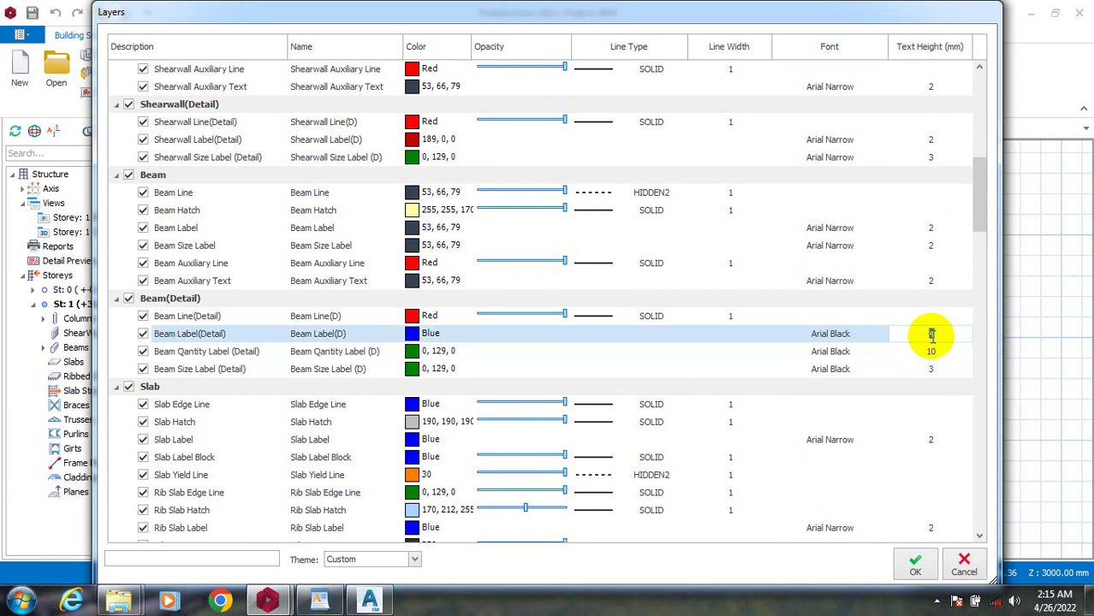
type("20")
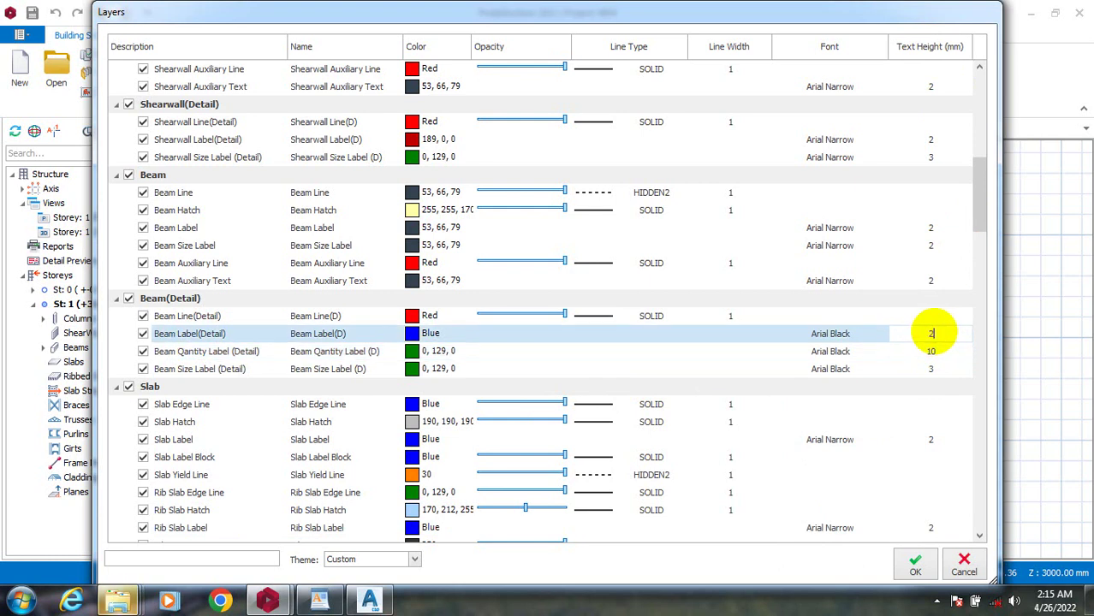
key("BackSpace")
key("BackSpace")
type("10")
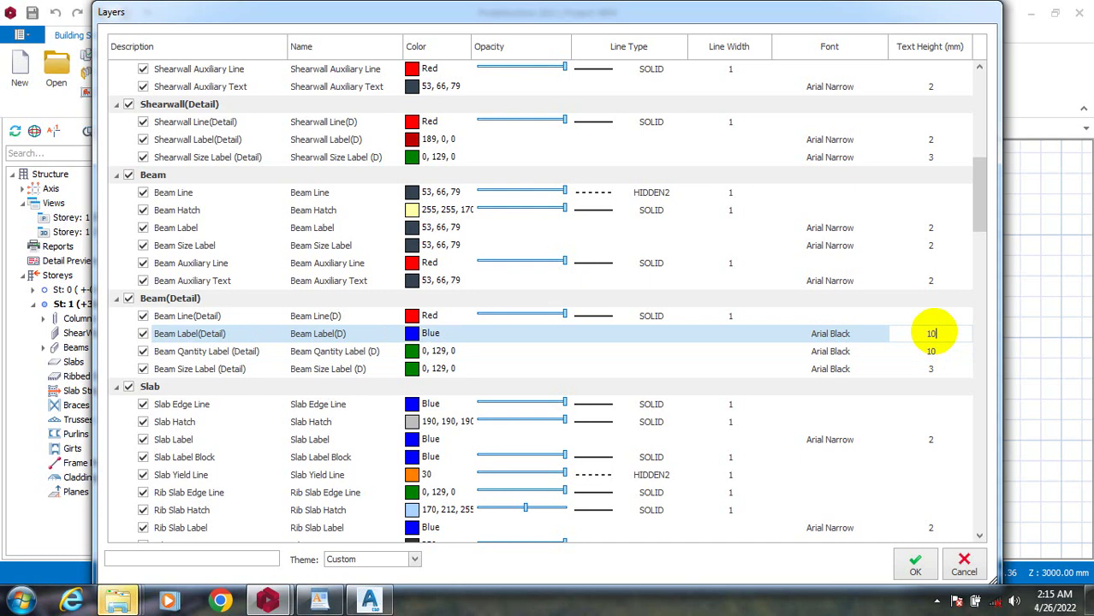
left_click(935, 369)
type("10")
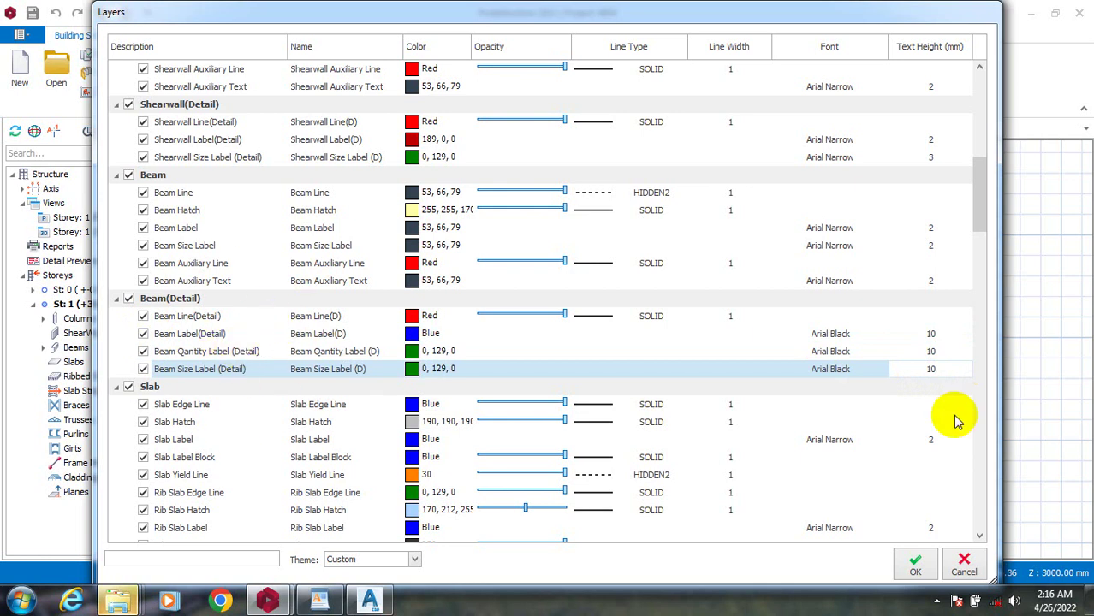
left_click(915, 561)
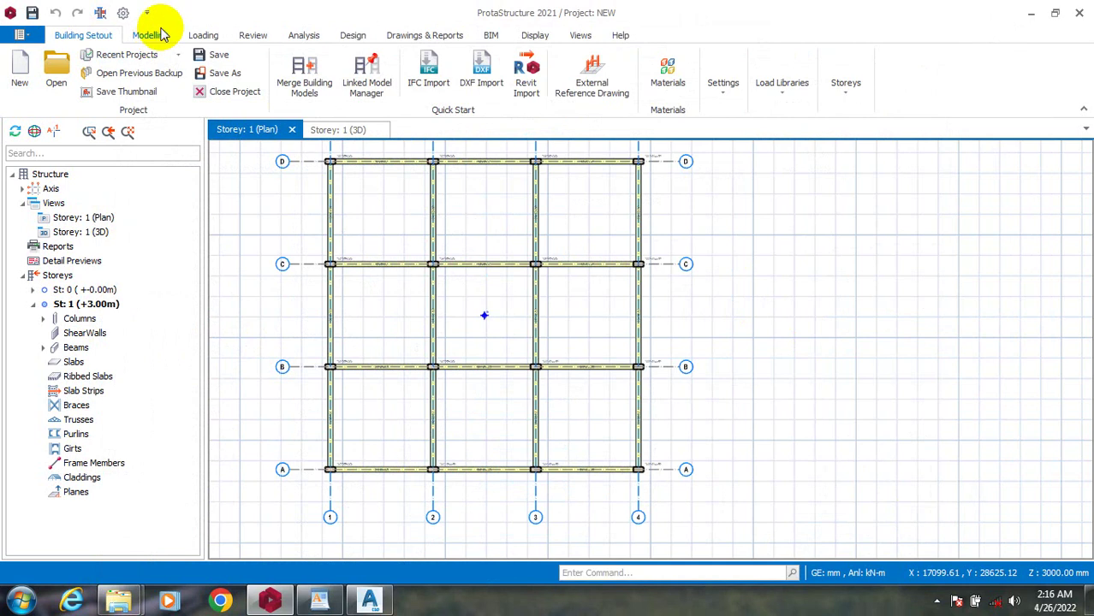
- Open the Building Analysis settings and show the building analysis and design options
left_click(152, 36)
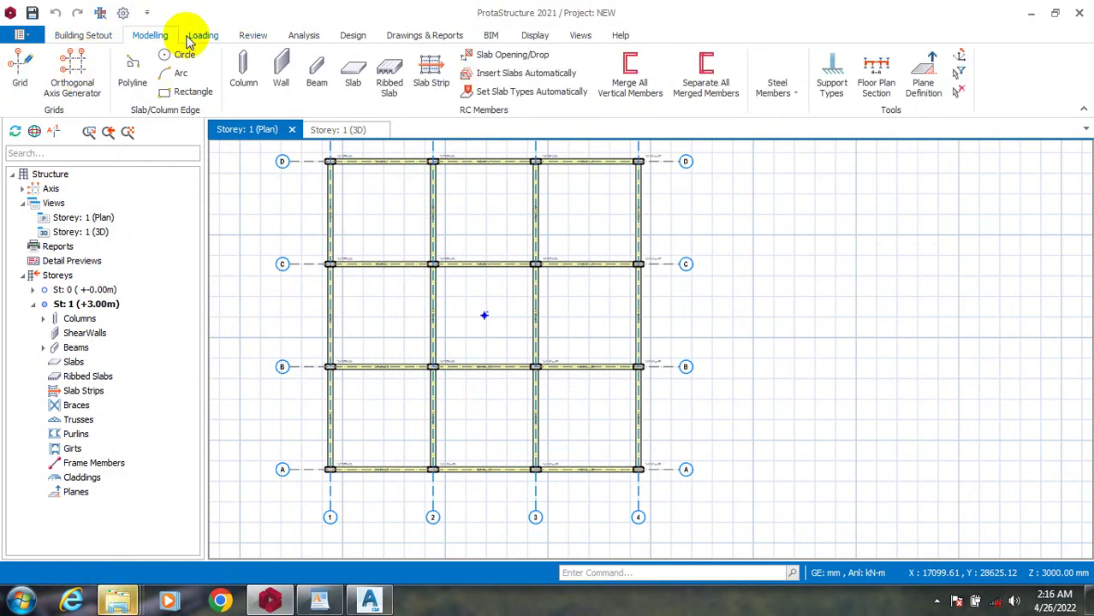
left_click(84, 36)
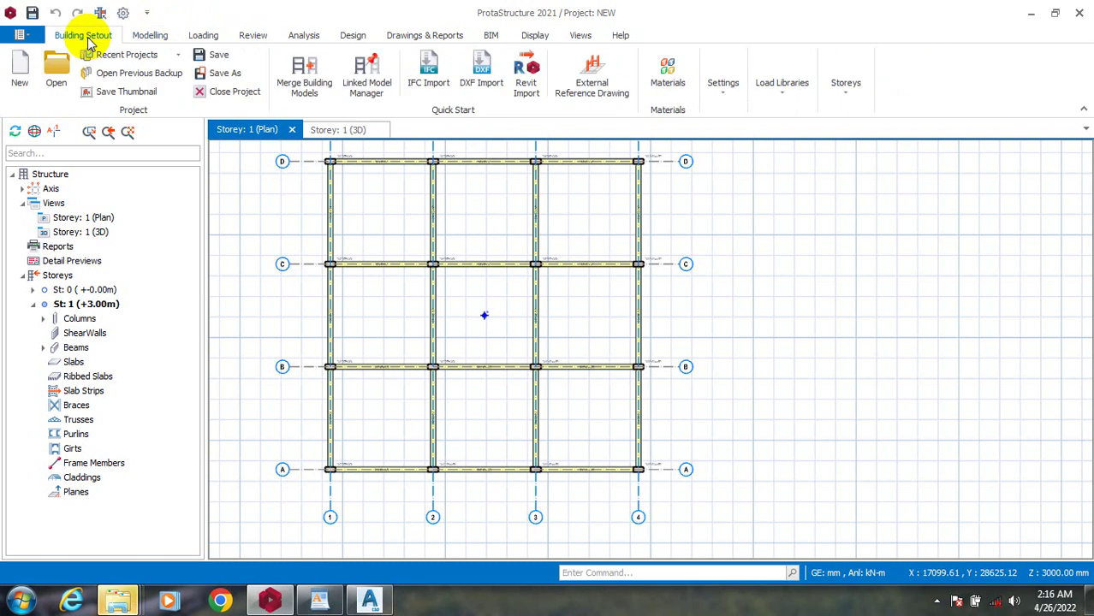
left_click(296, 35)
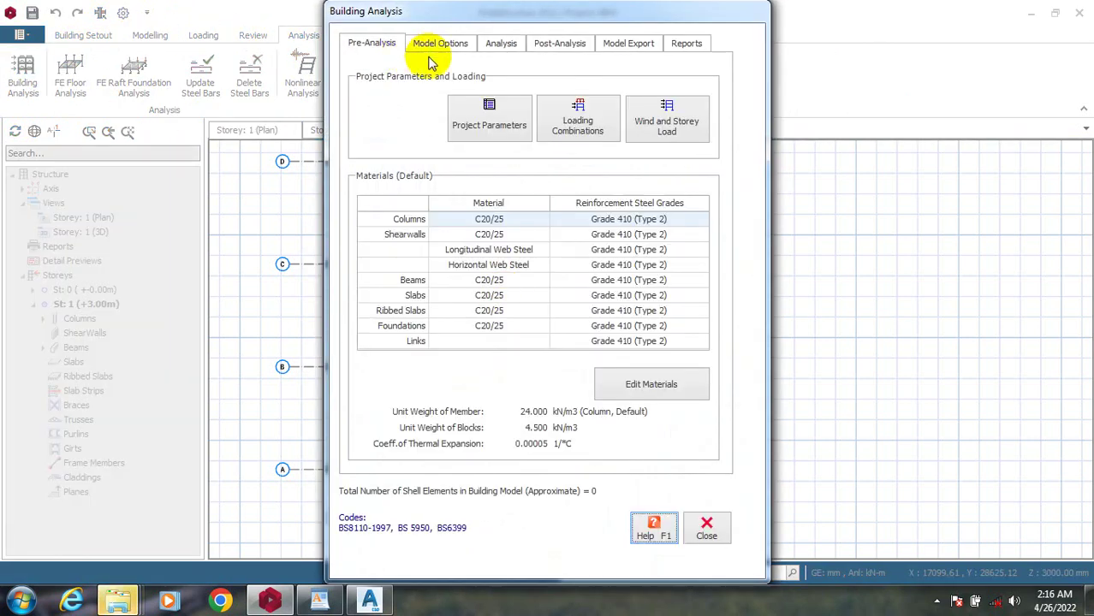
left_click(472, 45)
left_click(496, 43)
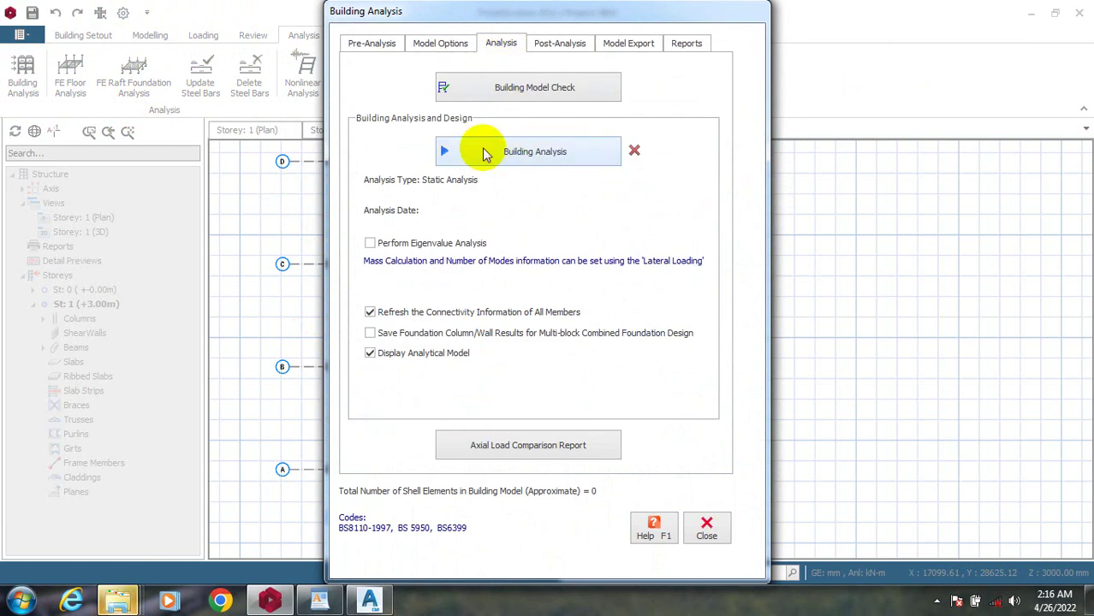
left_click(421, 45)
left_click(498, 43)
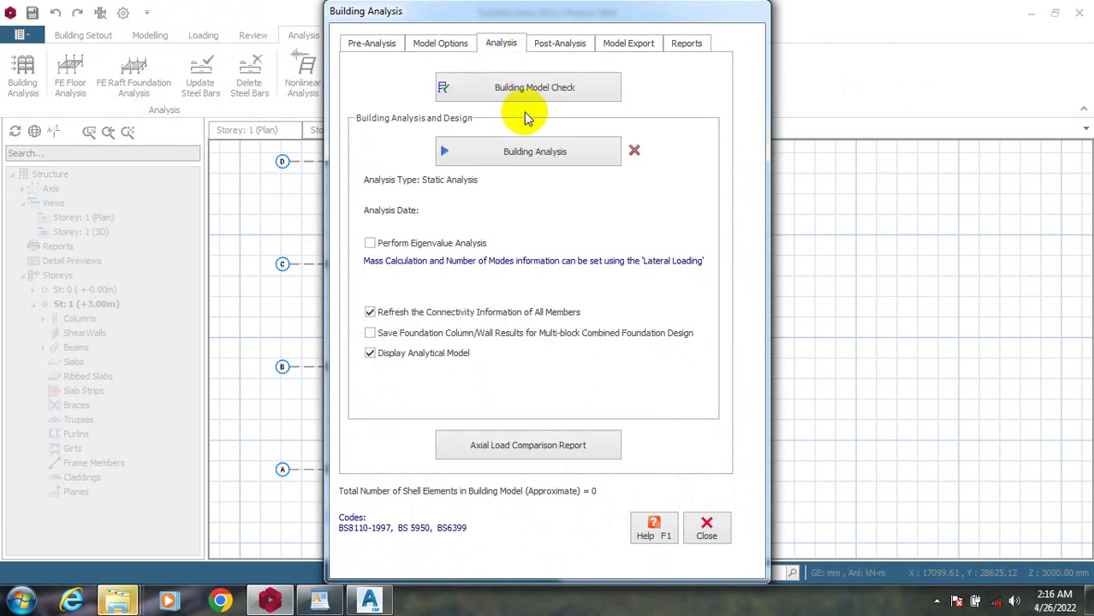
- Try to run the building analysis with Beam Reinforcement Design and its Re-select Bar / Design option enabled
left_click(531, 152)
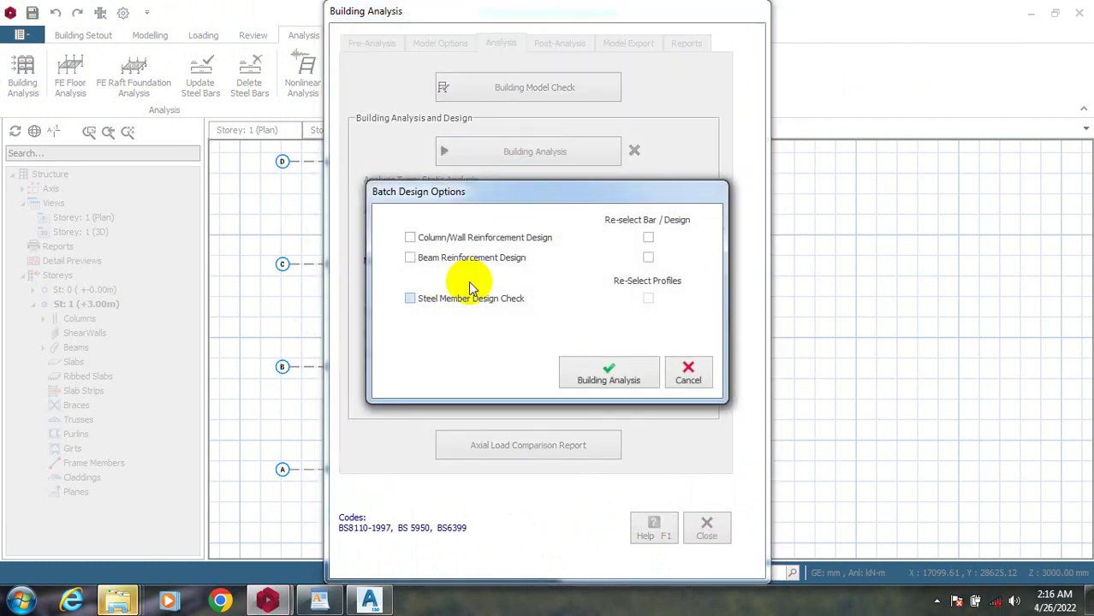
left_click(443, 267)
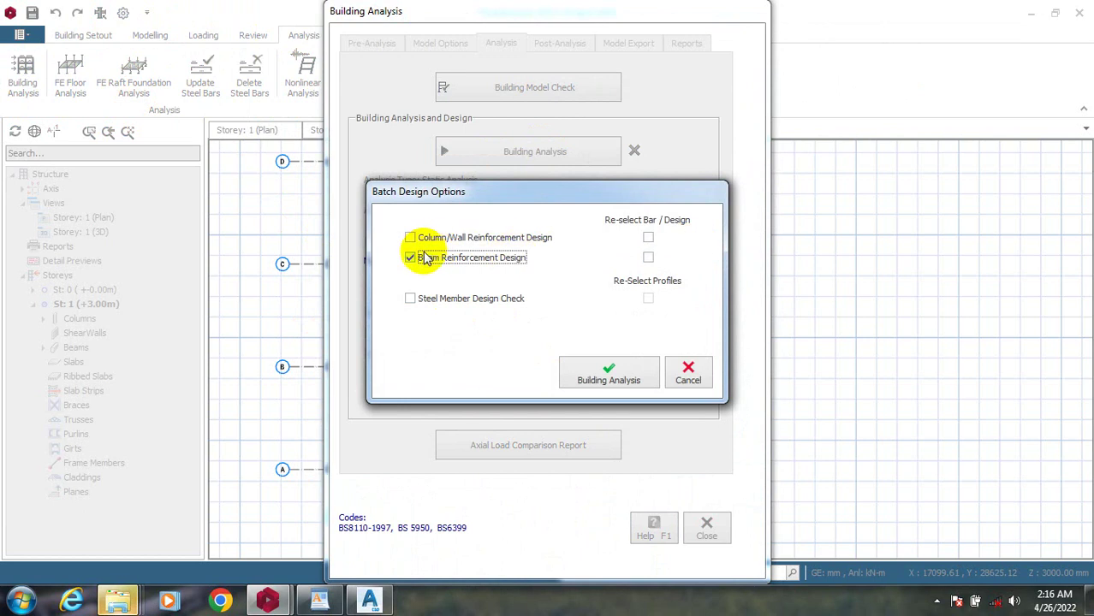
left_click(648, 257)
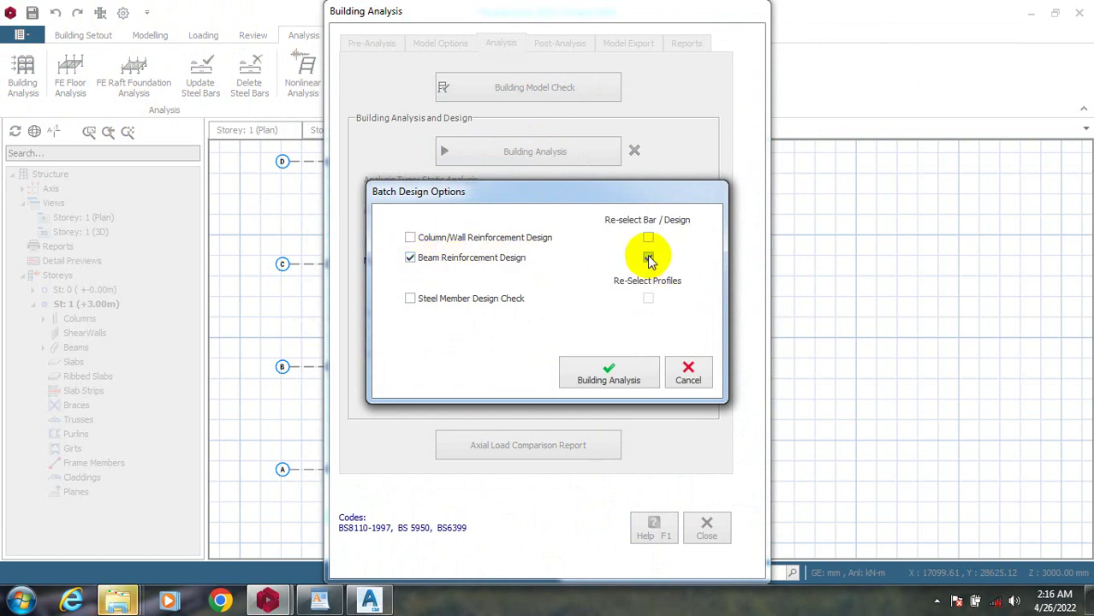
left_click(606, 371)
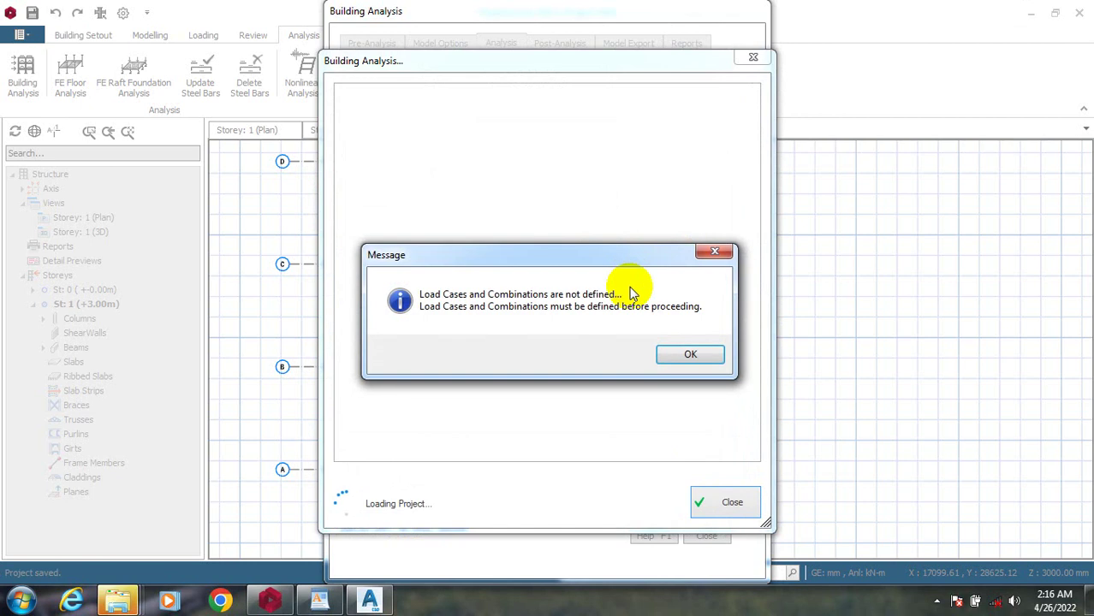
left_click(692, 353)
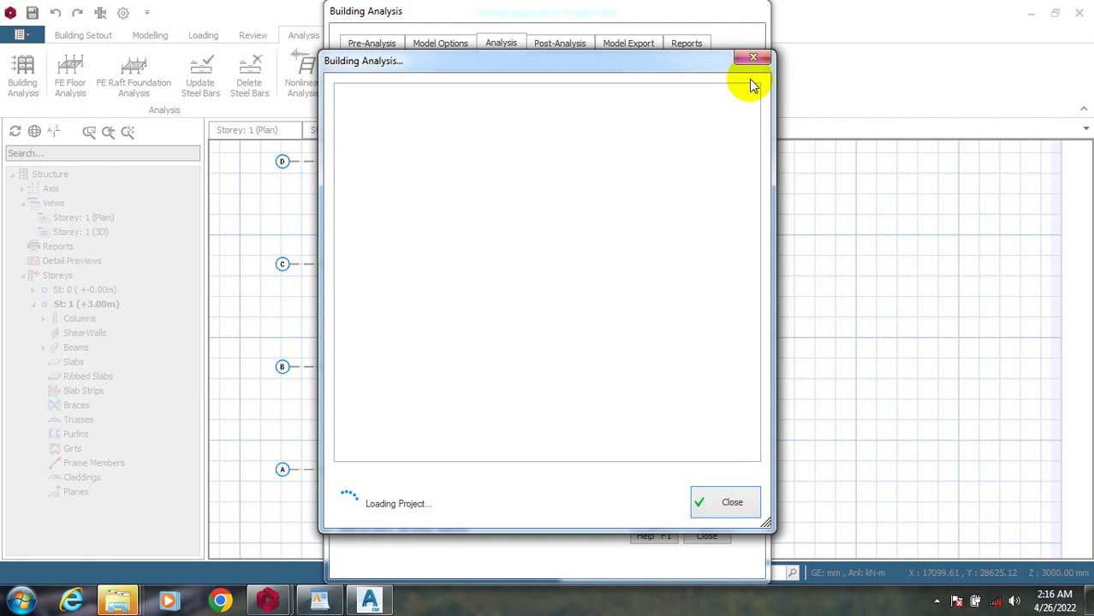
- Switch to WordPad, review the contact details and list of courses taught in STRUCTURAL DETAILING, and minimise the document
left_click(320, 601)
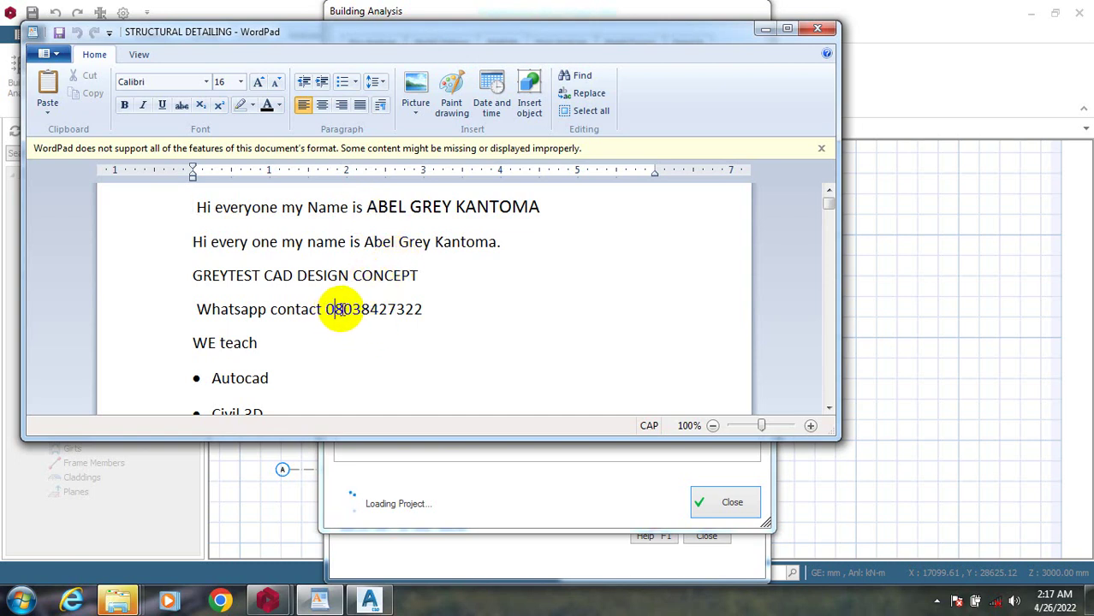
left_click(363, 309)
left_click(421, 309)
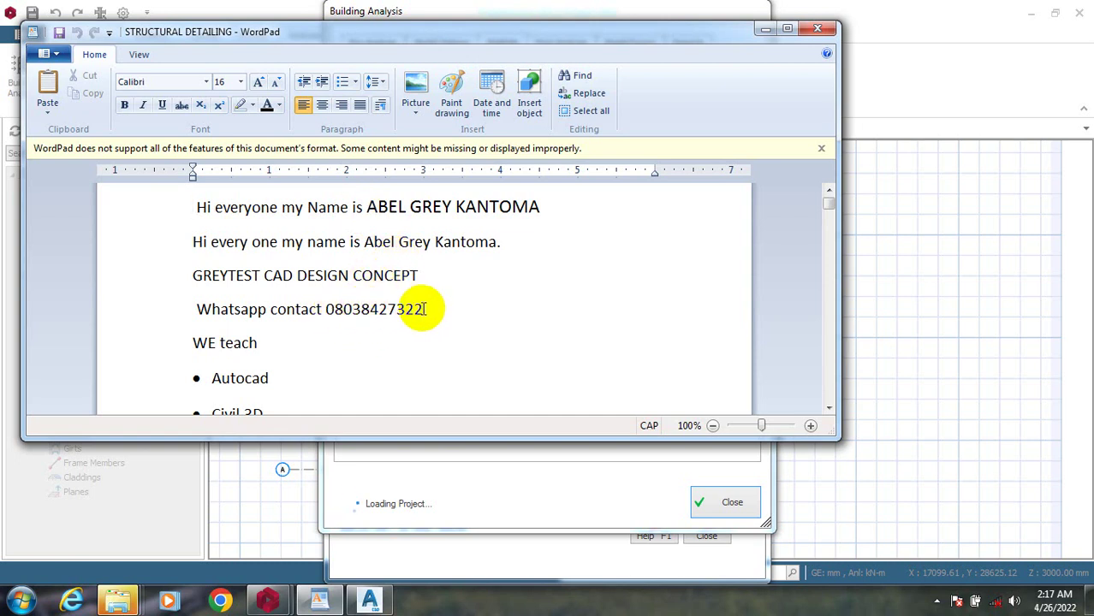
scroll(422, 309, "down", 15)
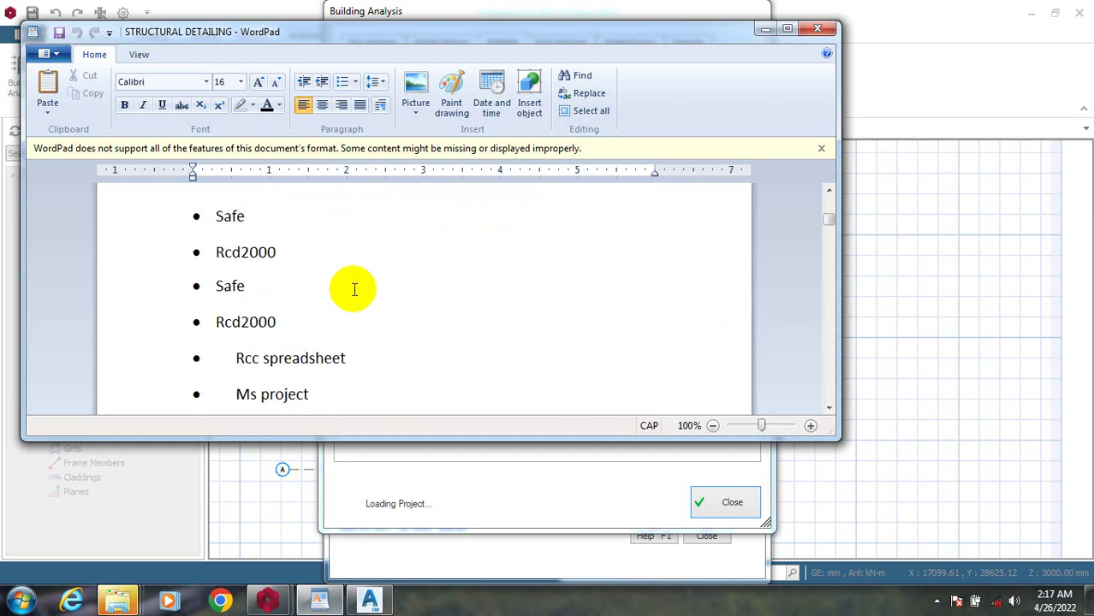
scroll(354, 289, "up", 15)
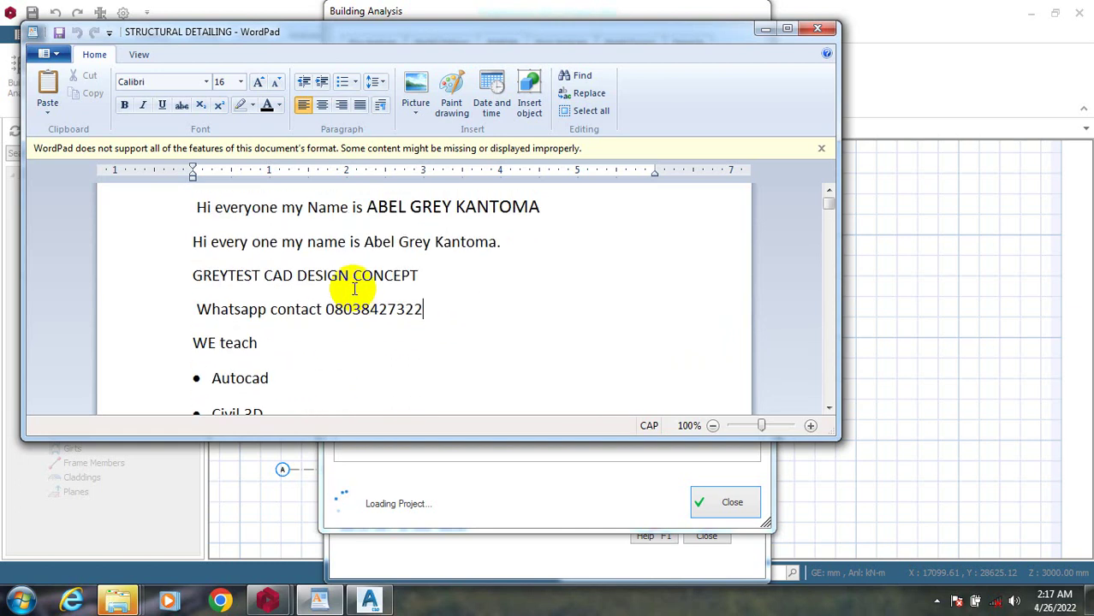
left_click(761, 31)
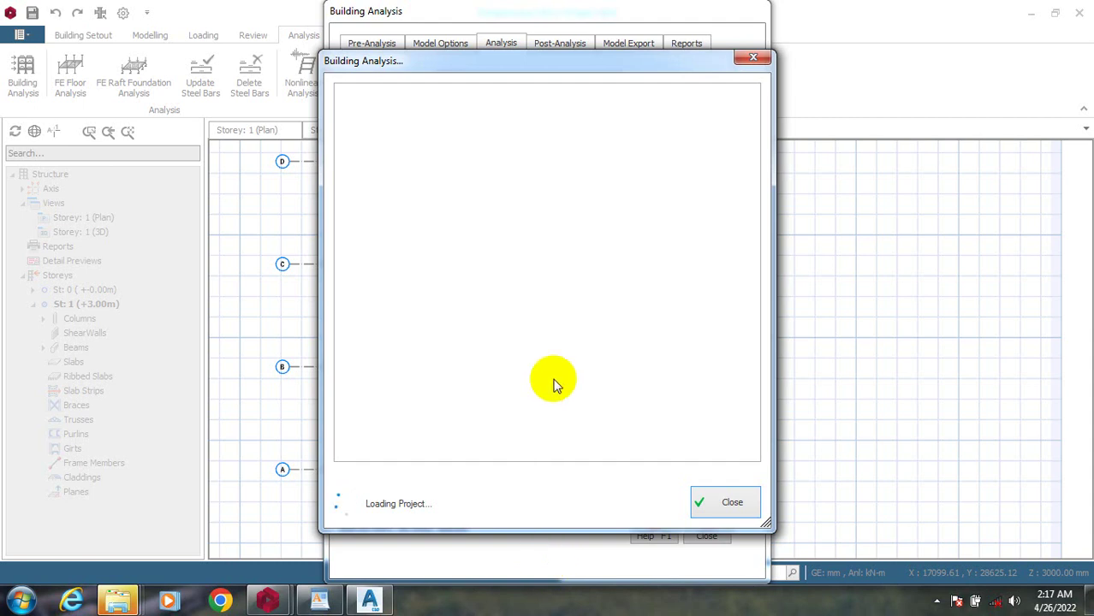
- Dismiss the remaining analysis messages in ProtaStructure and close the Building Analysis progress window
left_click_drag(626, 64, 1057, 62)
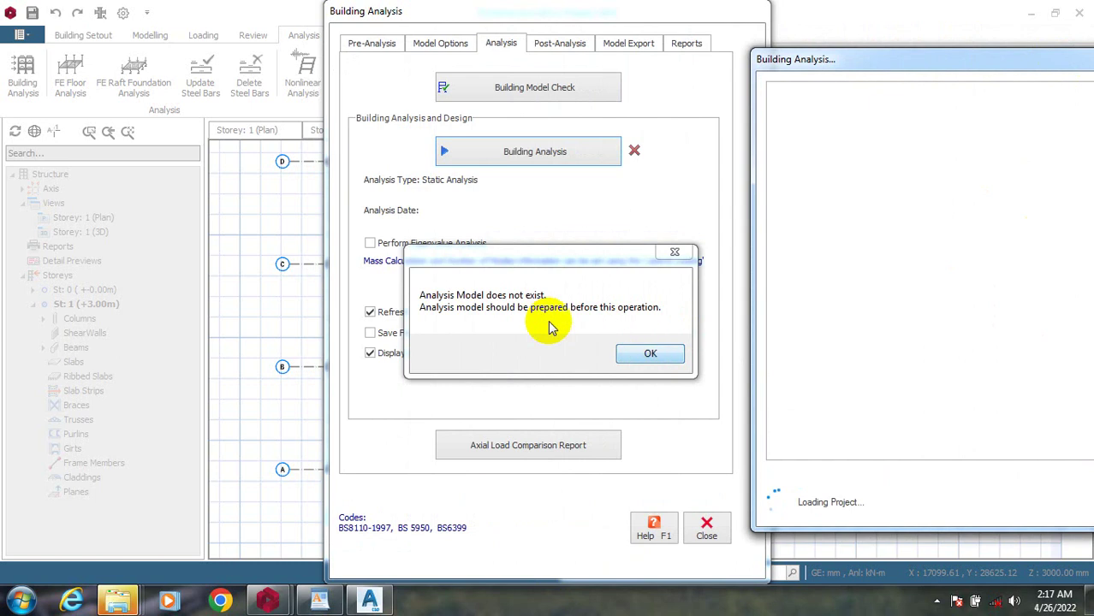
left_click(633, 355)
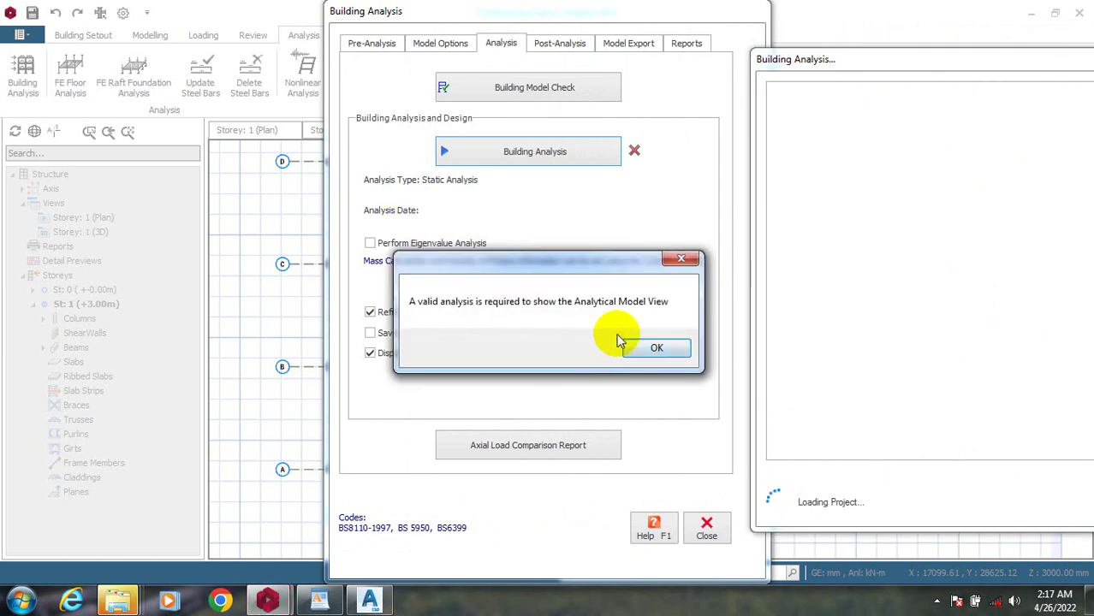
left_click(650, 348)
left_click_drag(848, 69, 556, 56)
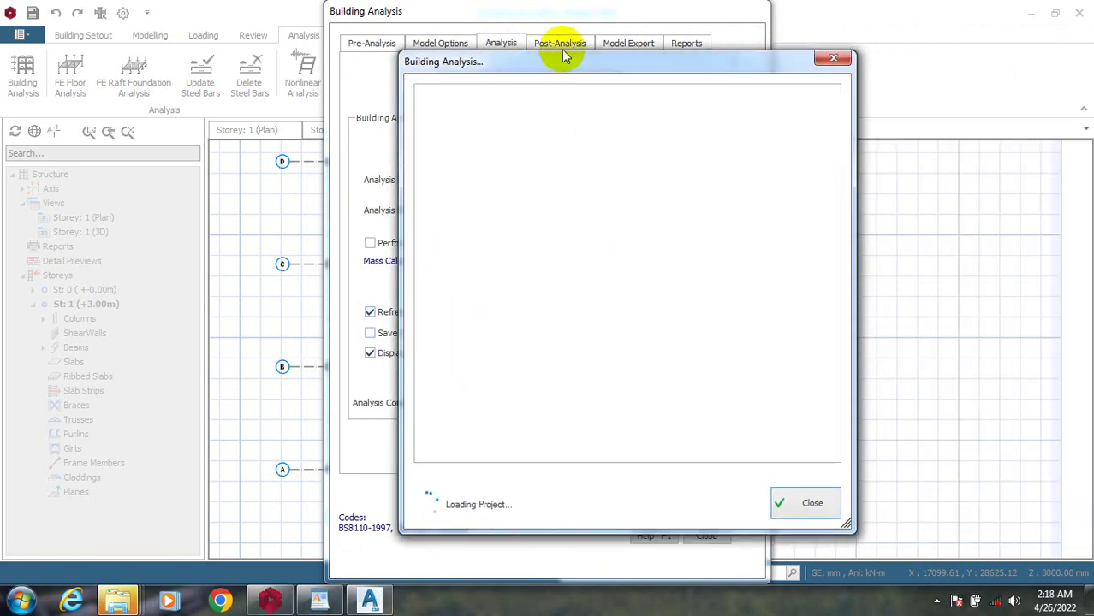
left_click(831, 59)
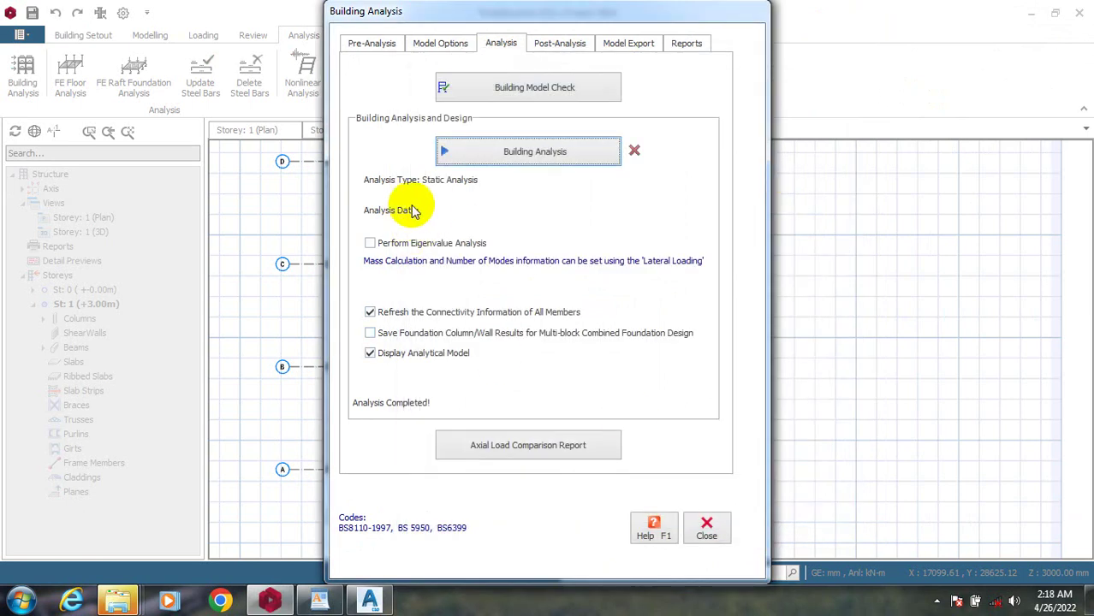
- Generate the load combinations automatically with G coefficient 1.4 and Q coefficient 1.6, and accept the storey parameters and loads
left_click(373, 47)
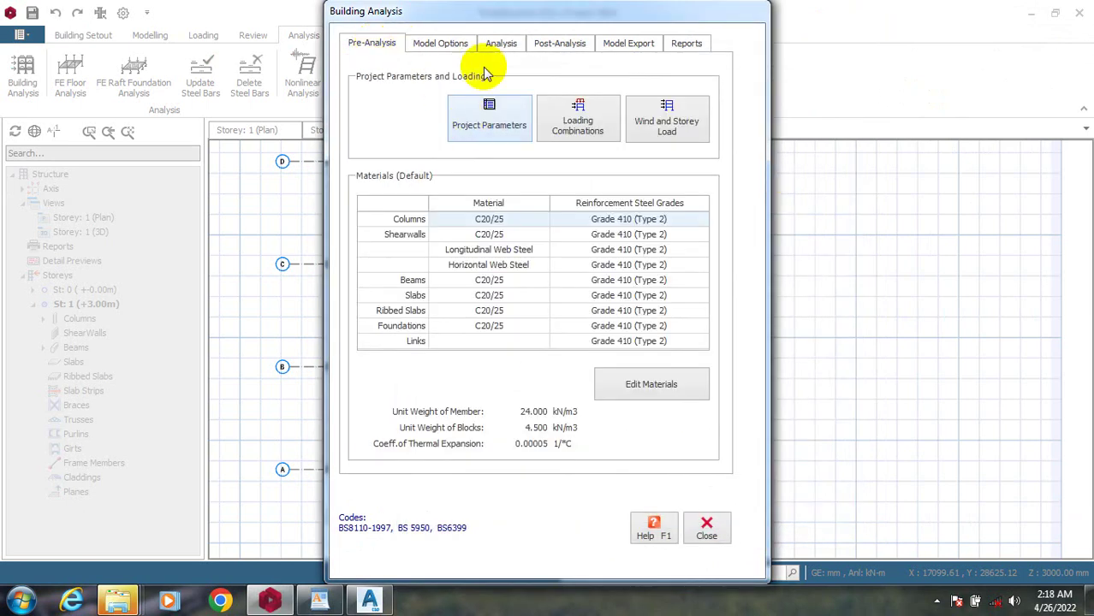
left_click(578, 115)
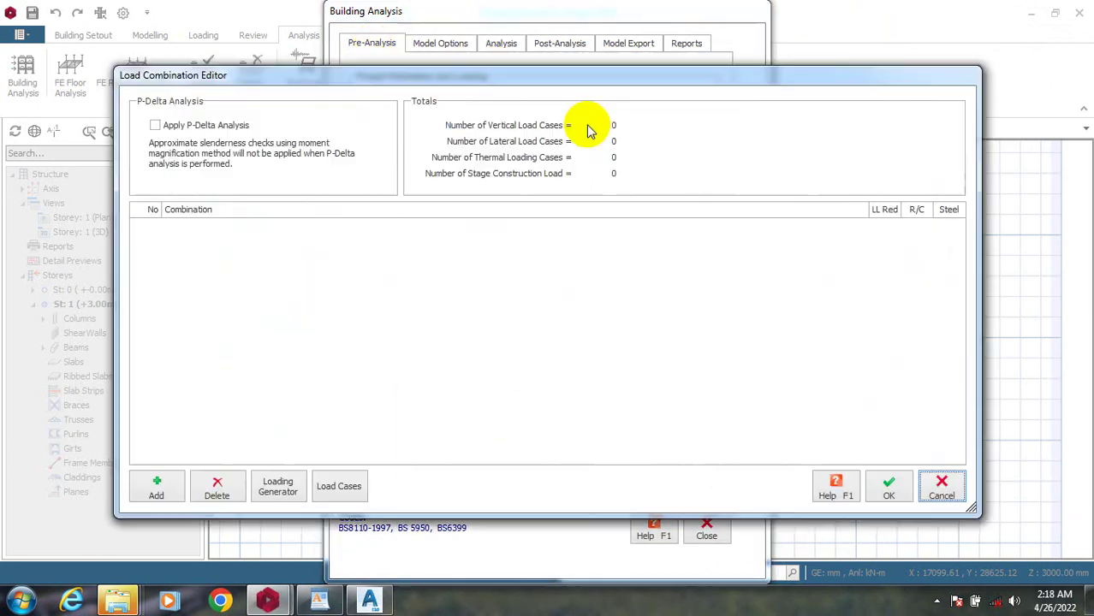
left_click(278, 486)
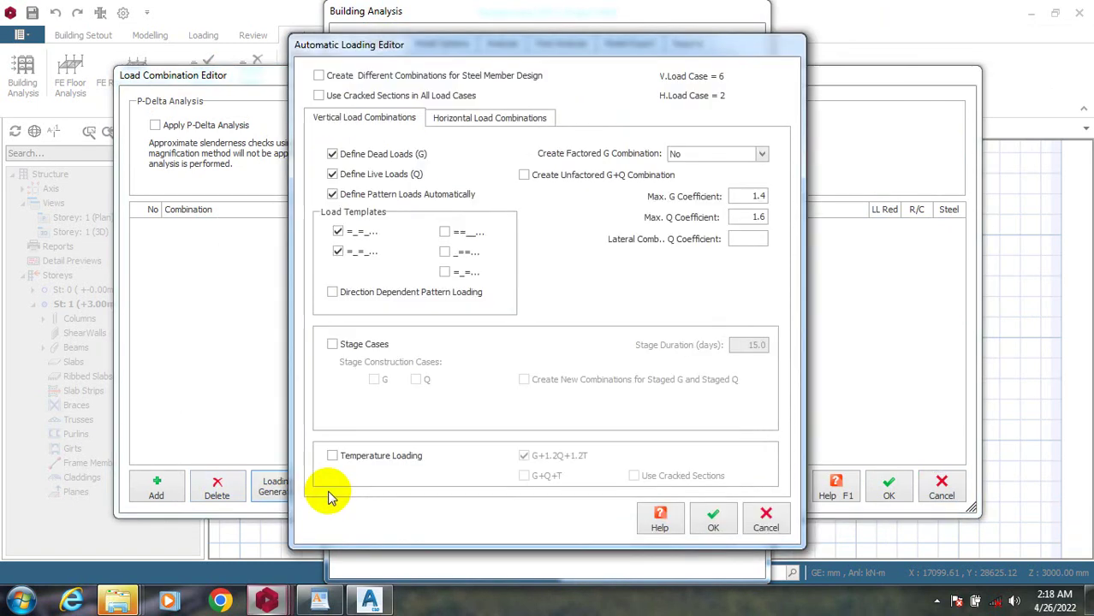
left_click(712, 528)
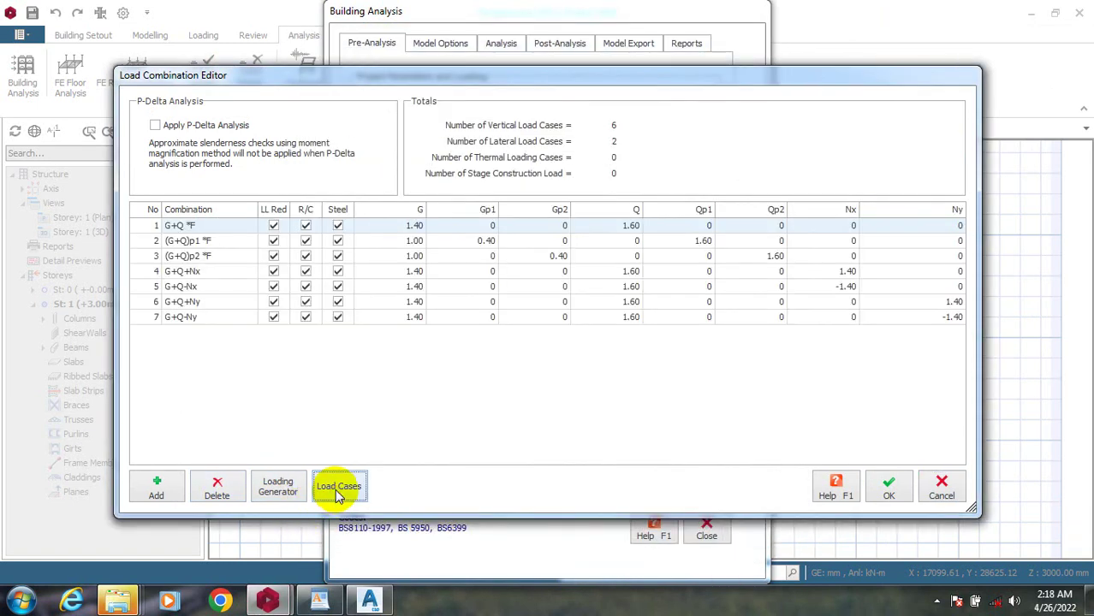
left_click(334, 487)
left_click(682, 403)
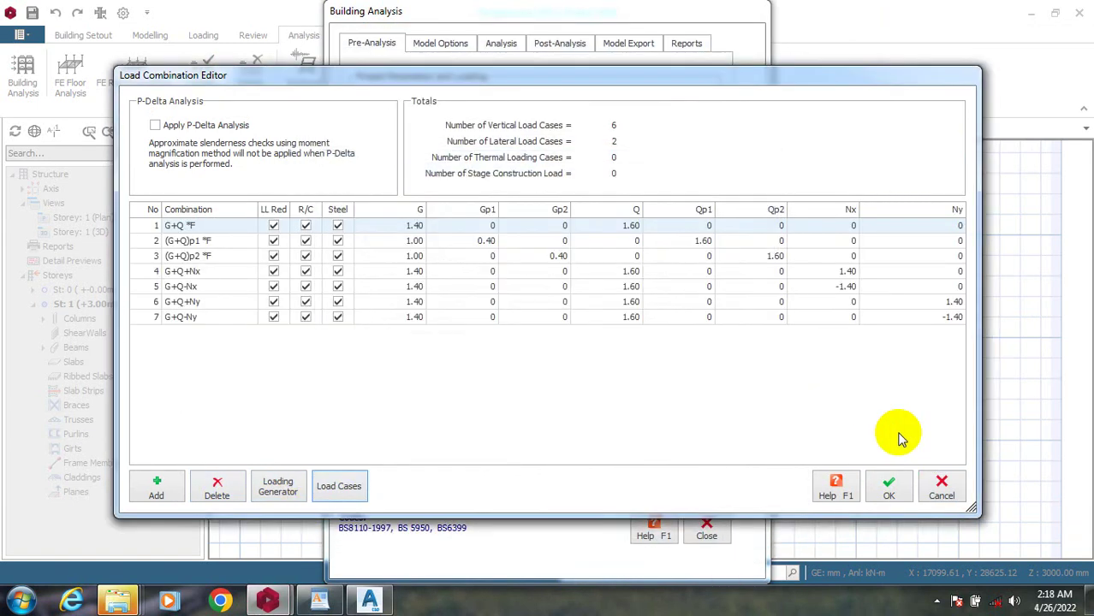
left_click(885, 488)
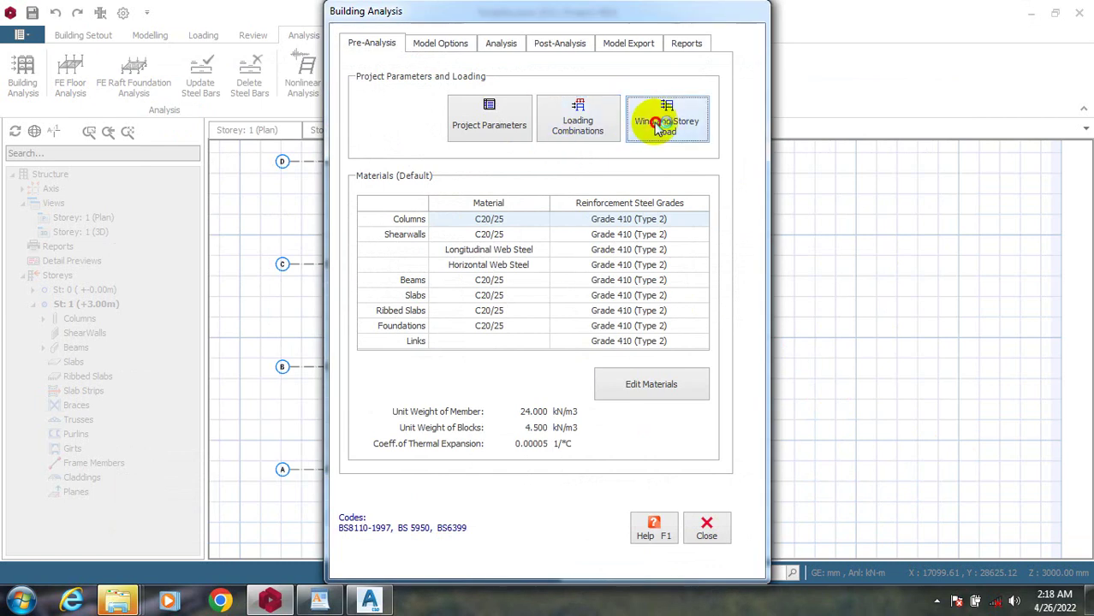
left_click(664, 125)
left_click(532, 171)
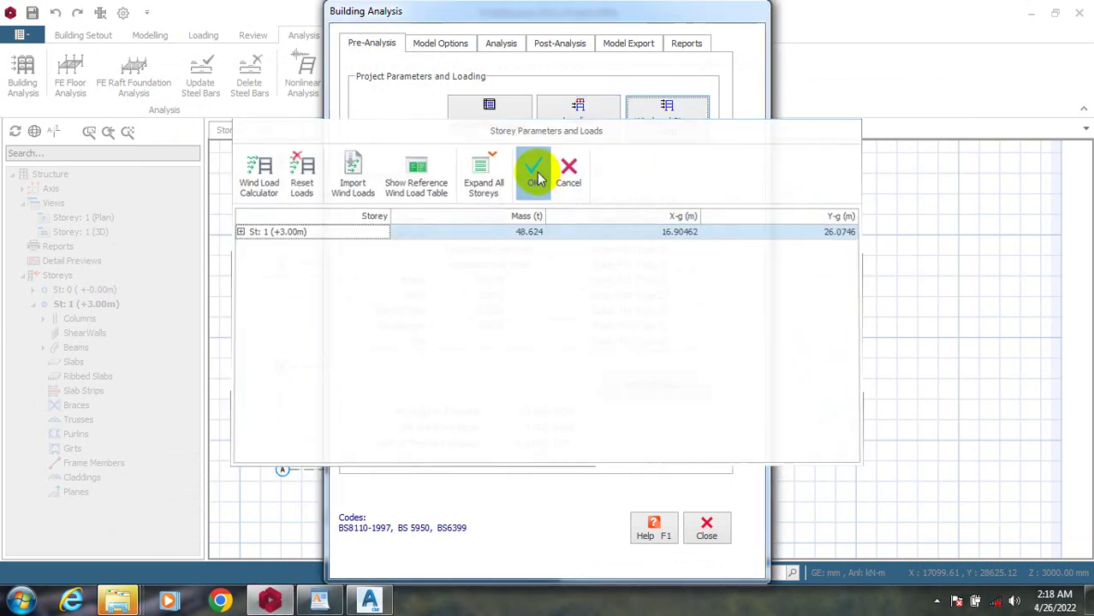
- Run the building analysis with Beam Reinforcement Design and its Re-select Bar / Design option enabled
left_click(498, 43)
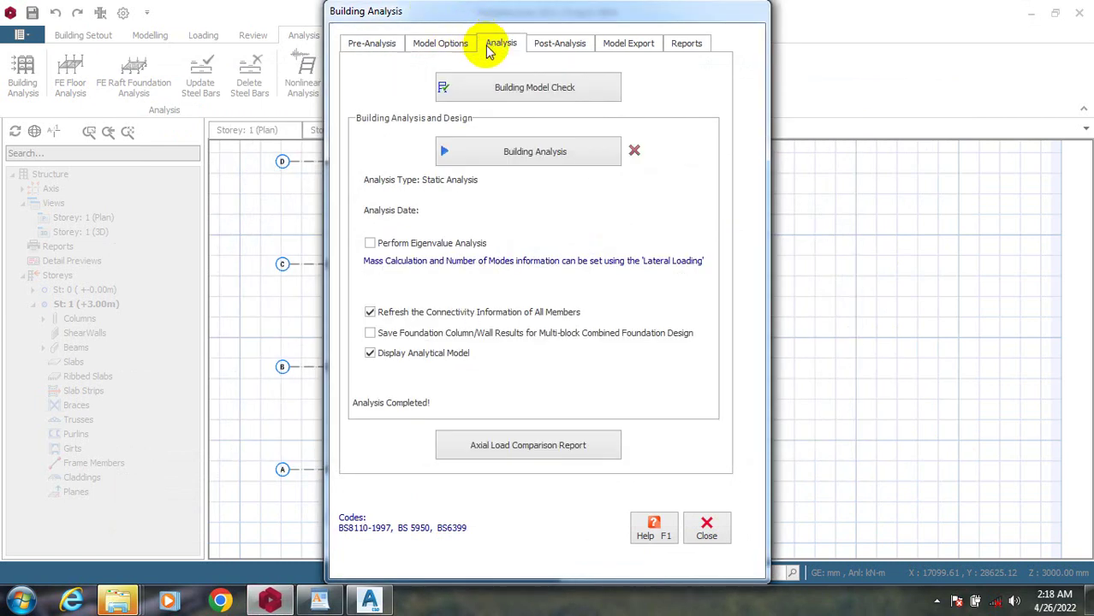
left_click(511, 153)
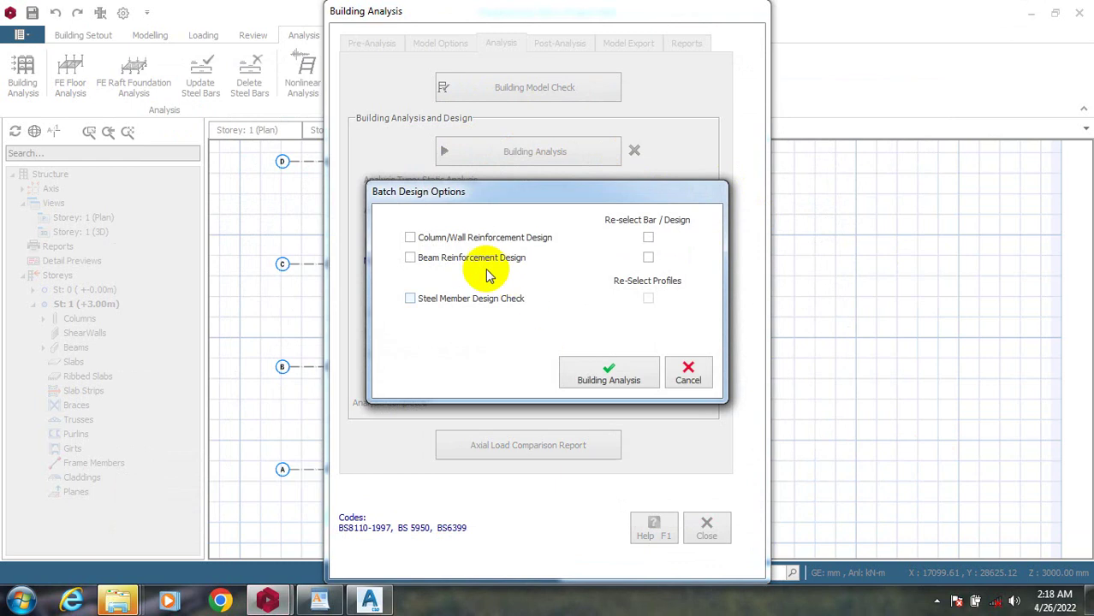
left_click(463, 261)
left_click(648, 257)
left_click(633, 369)
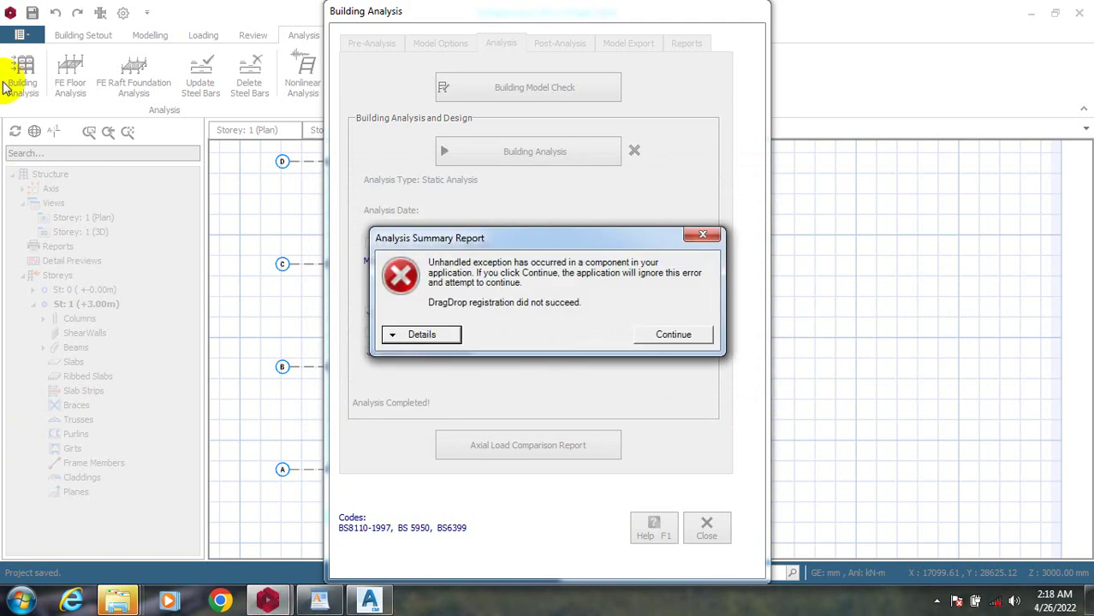
- Dismiss the analysis error, summary report and device AutoPlay window, and close the Building Analysis dialog
left_click(679, 336)
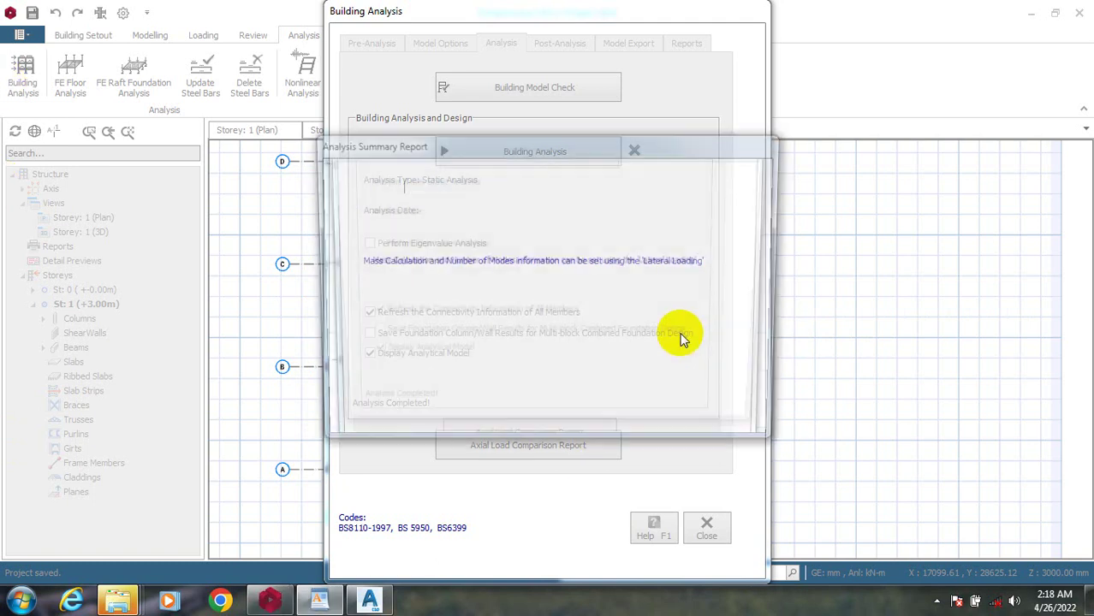
left_click(726, 424)
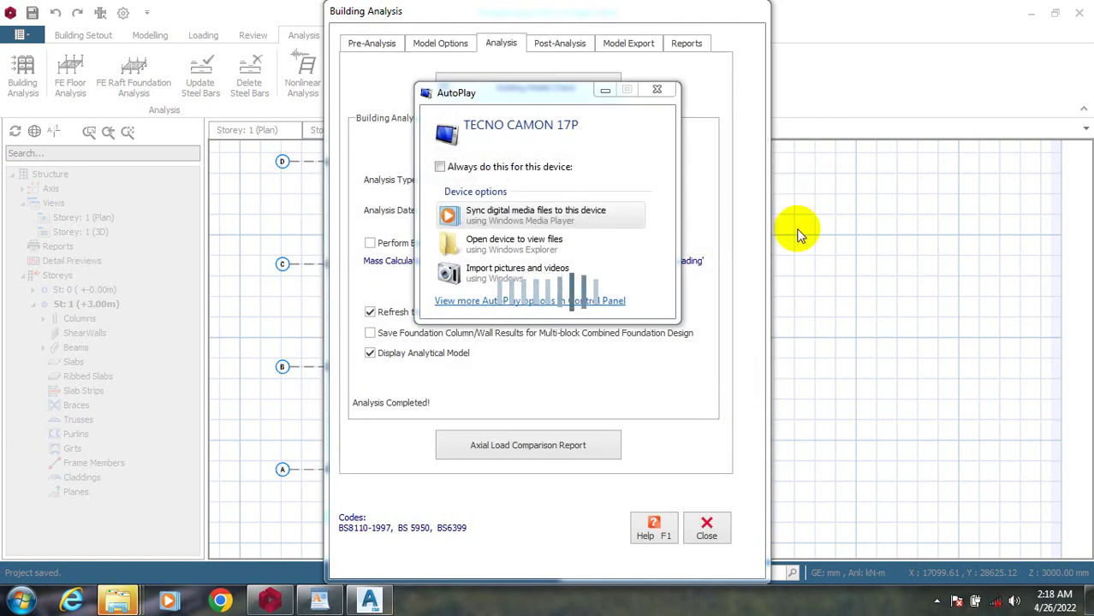
left_click(656, 89)
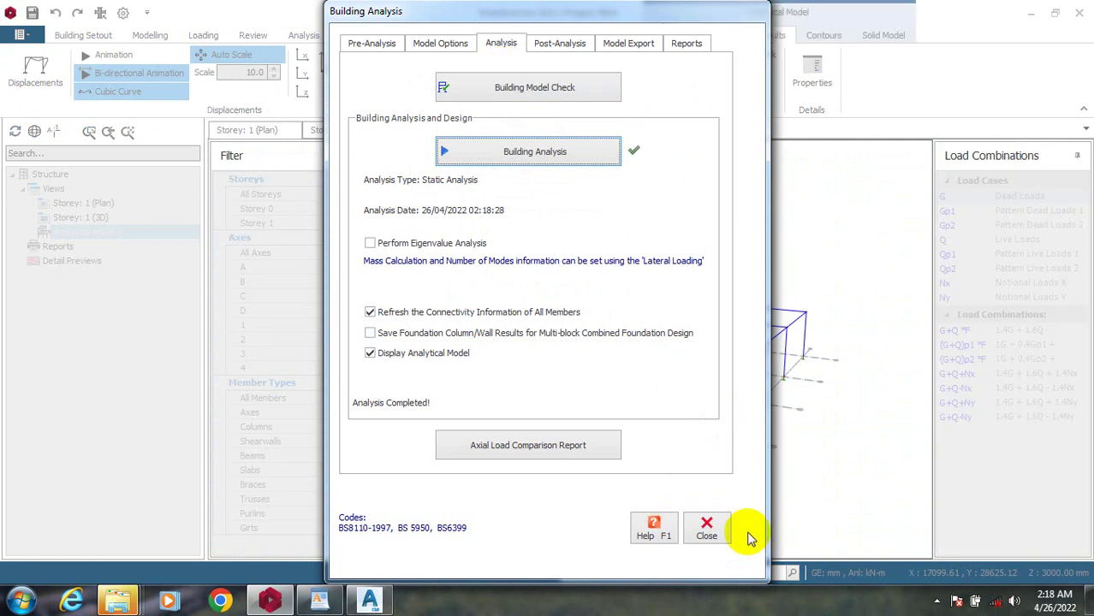
left_click(710, 529)
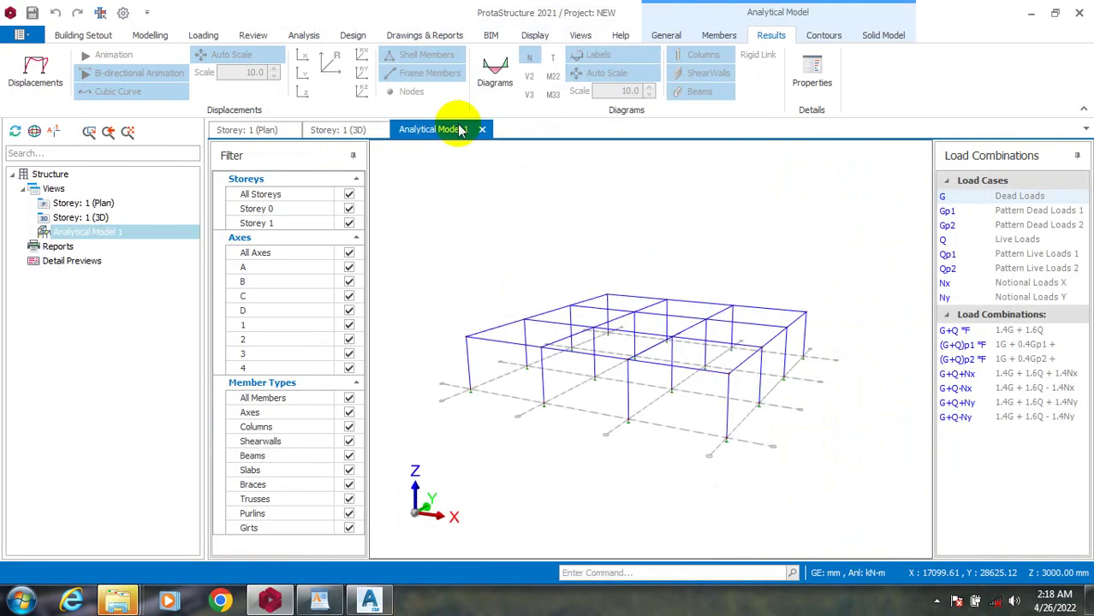
- Collapse the ribbon, tile the open views vertically and close the analytical model view
double_click(87, 32)
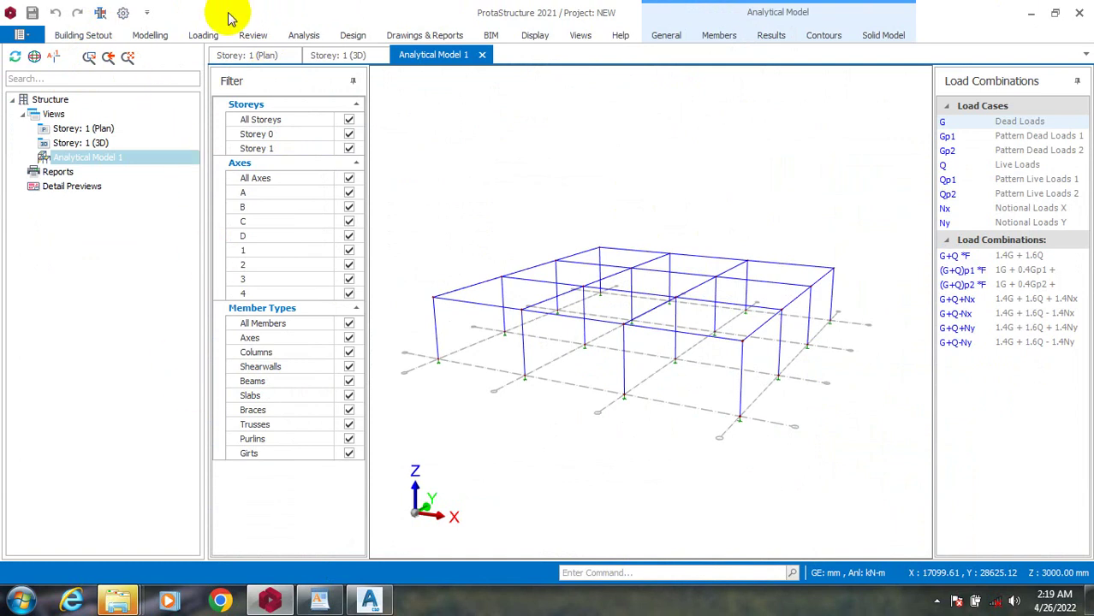
left_click(578, 35)
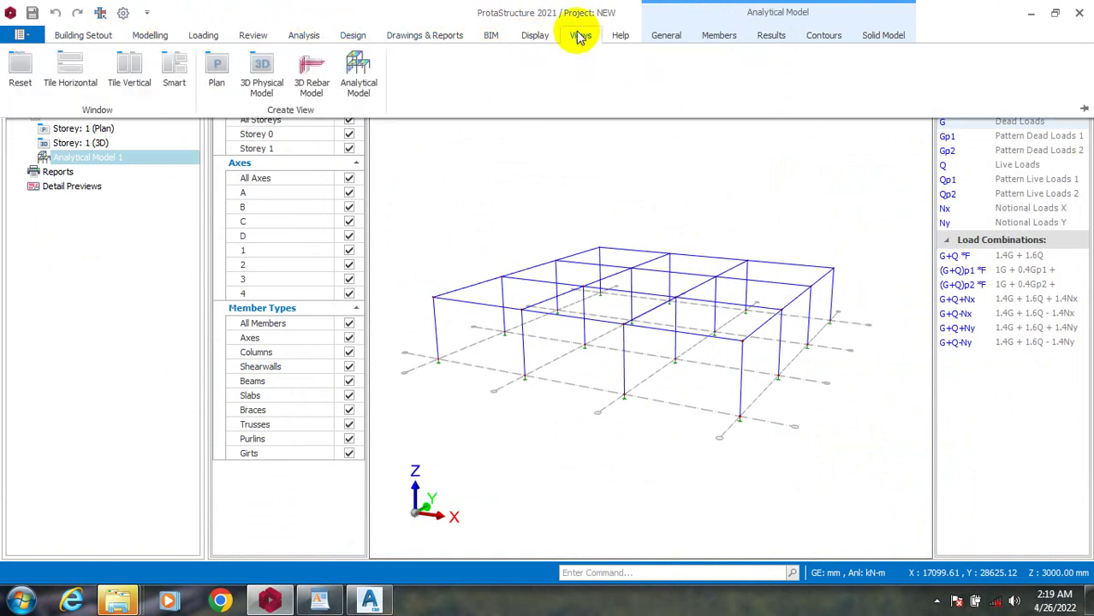
left_click(129, 83)
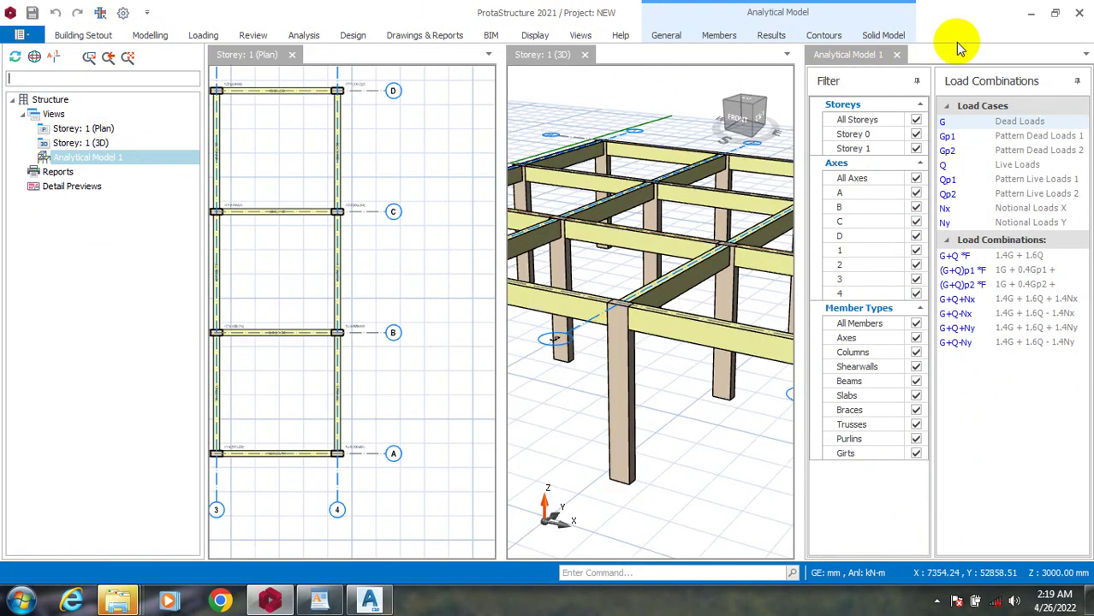
left_click(896, 56)
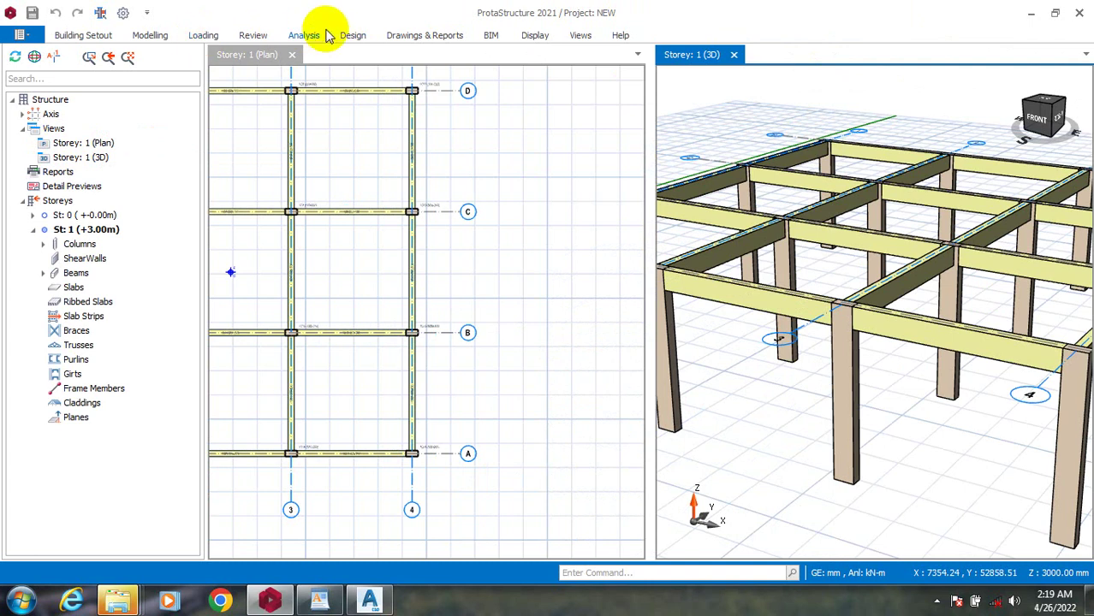
- Check the design status of the storey beams in Storey Beam Section Design and Detailing, and close it
left_click(354, 37)
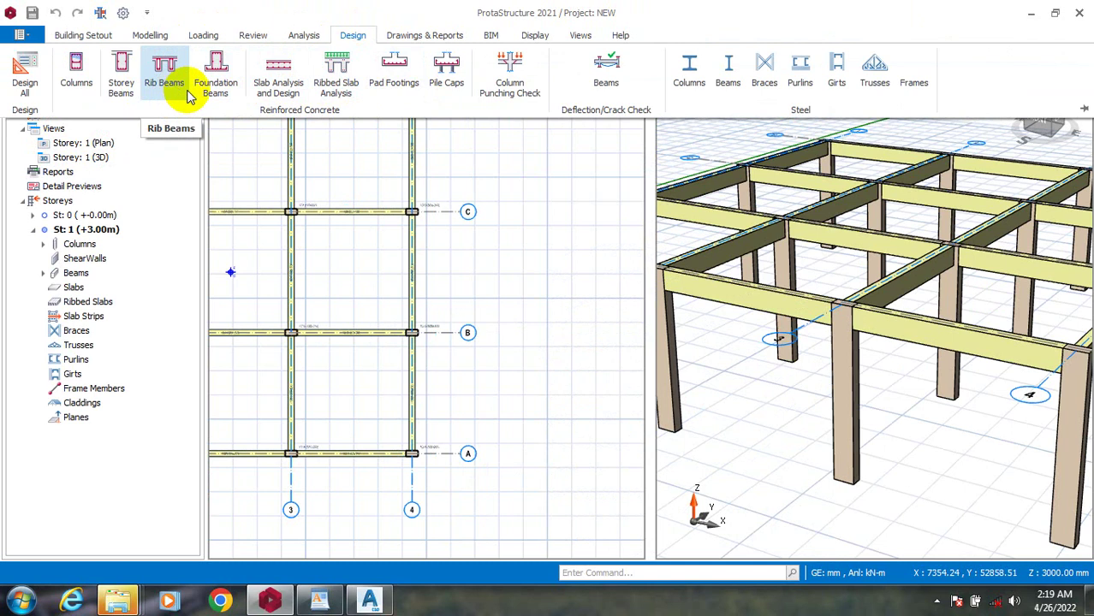
left_click(125, 70)
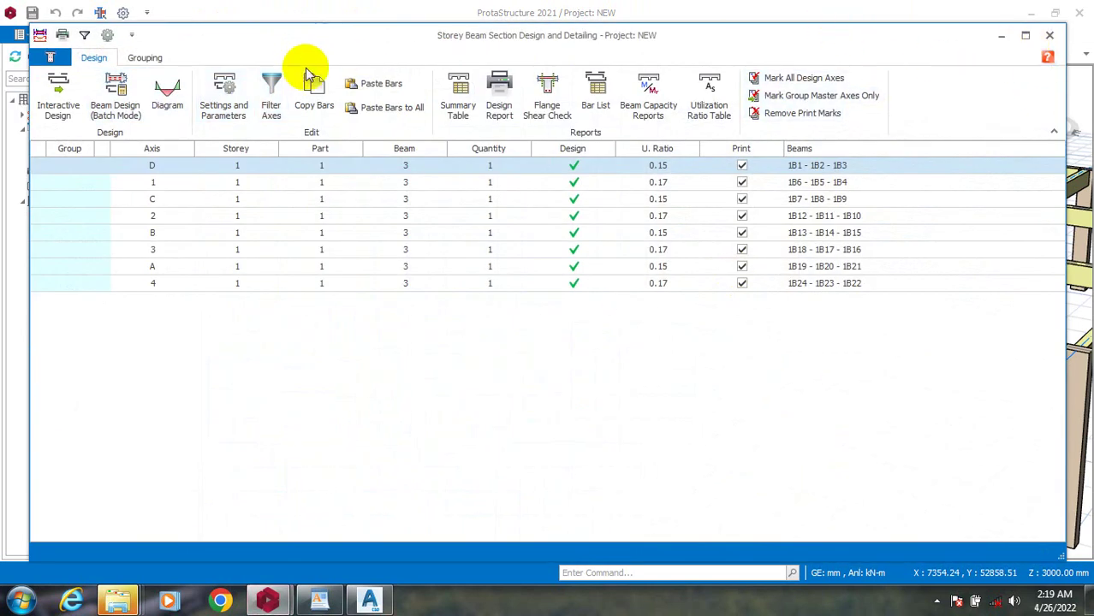
left_click(1049, 36)
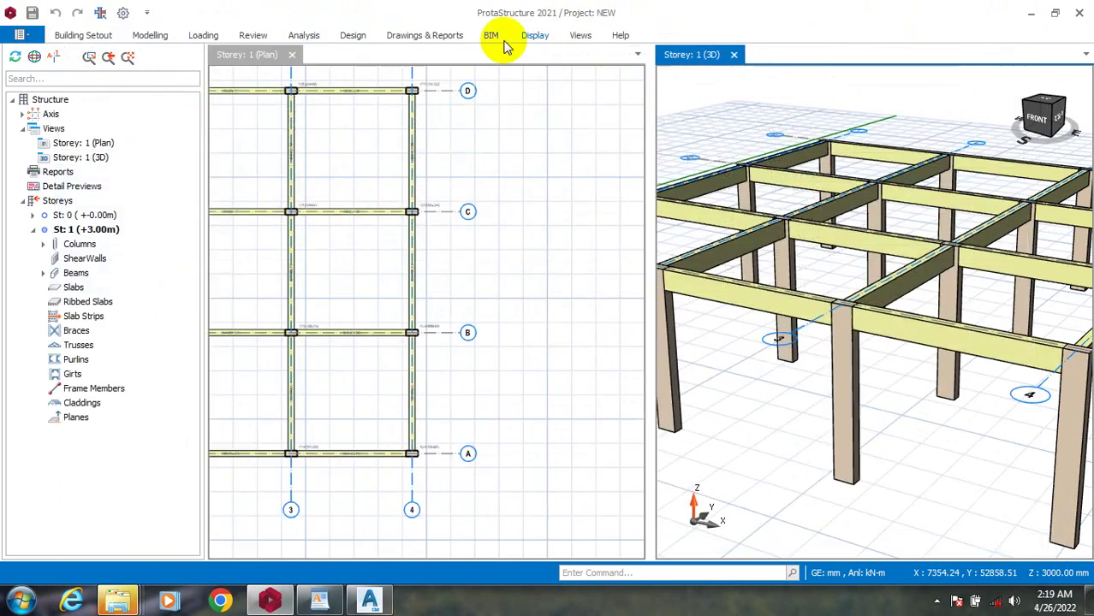
- Generate the storey beam elevation drawings for storey St: 1 (+3.00m)
left_click(302, 36)
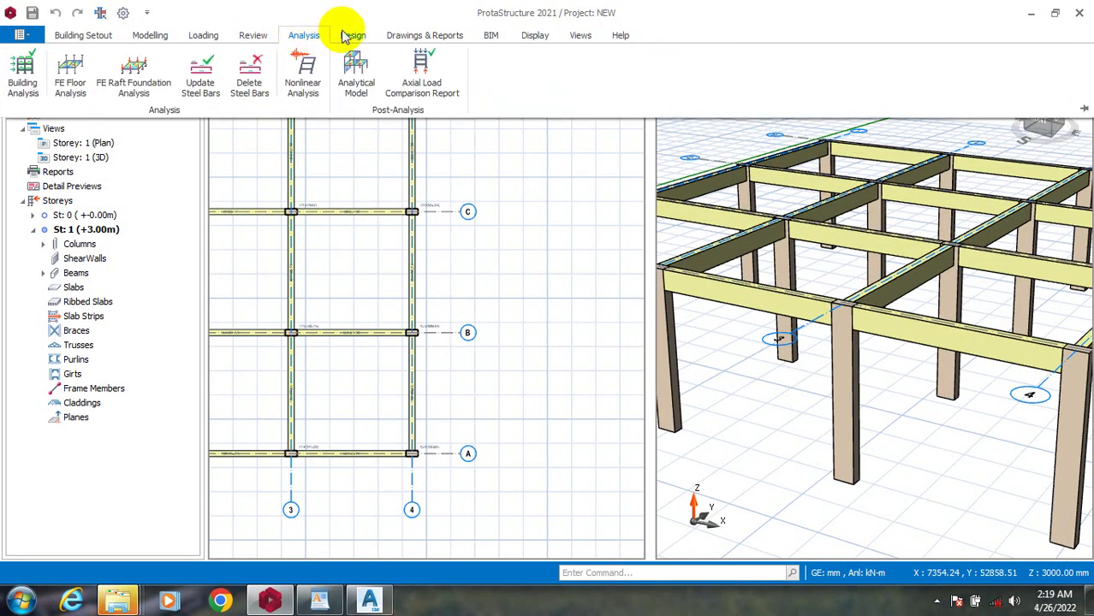
left_click(415, 37)
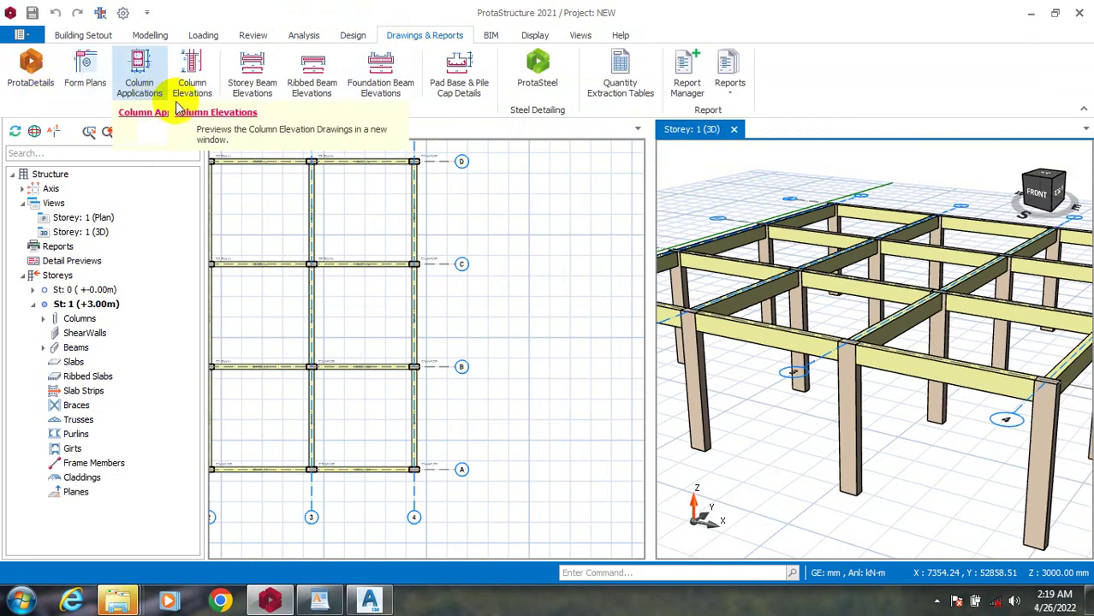
left_click(252, 77)
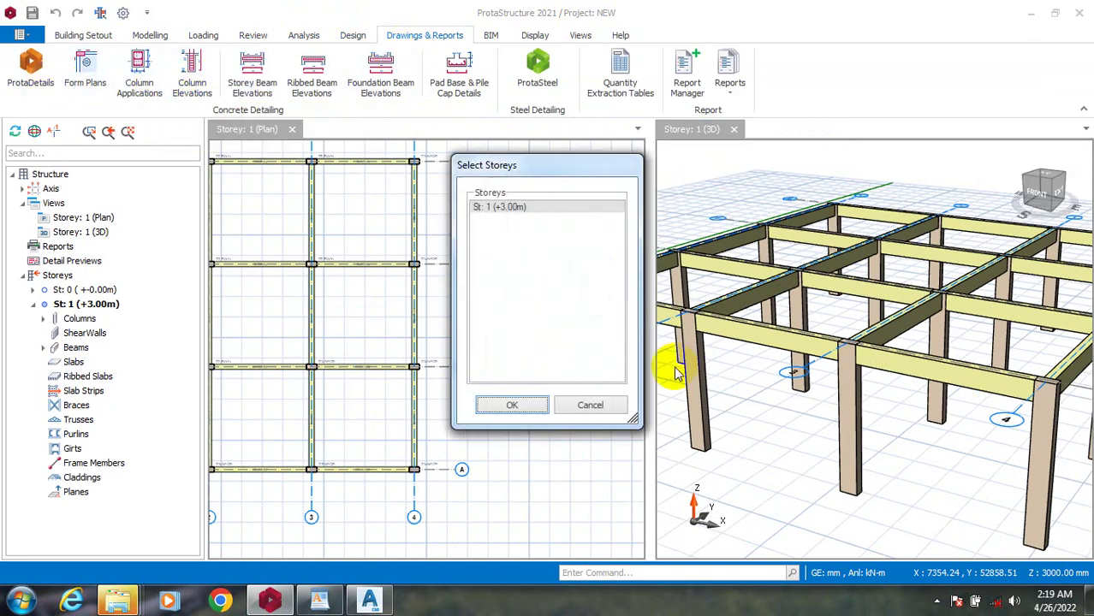
left_click(511, 408)
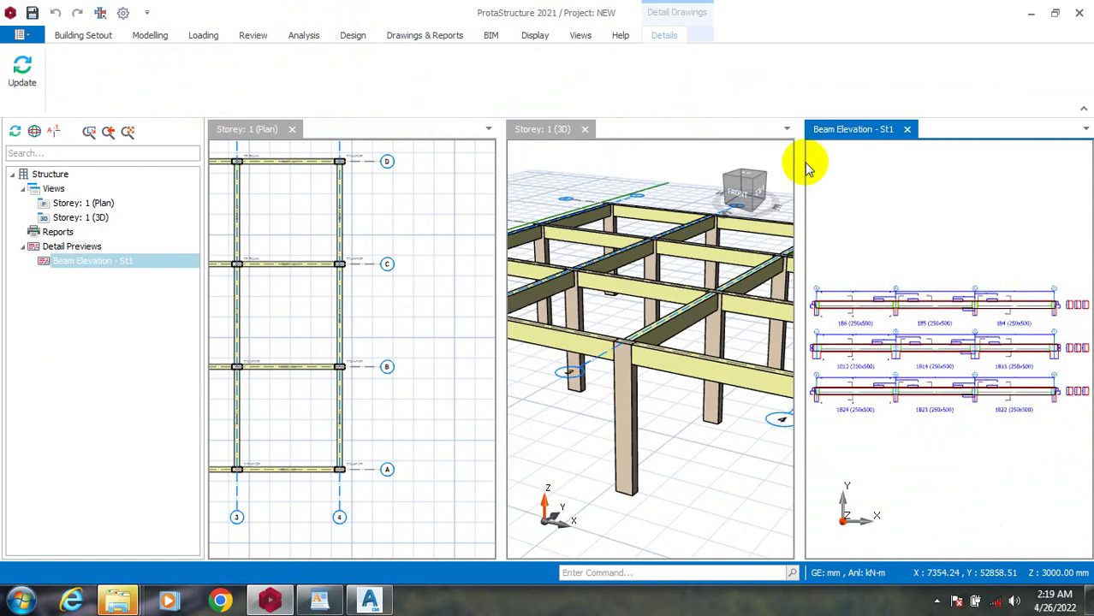
- Examine the beam labels, reinforcement annotations, dimensions and cross-sections throughout the storey 1 beam elevation drawing
scroll(938, 317, "up", 5)
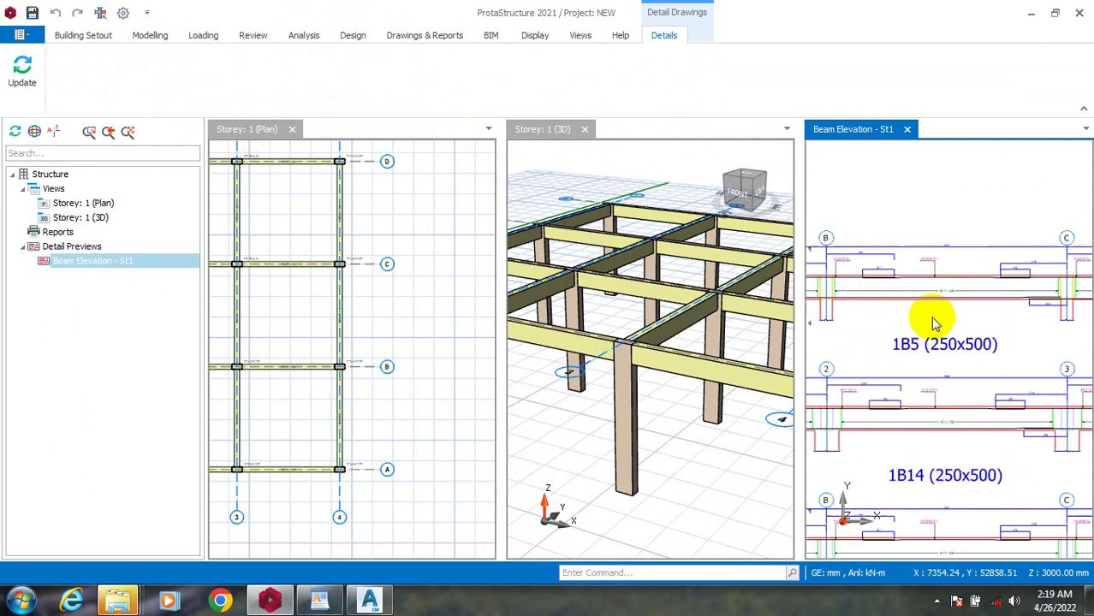
scroll(935, 368, "down", 3)
scroll(928, 339, "down", 2)
scroll(882, 324, "up", 6)
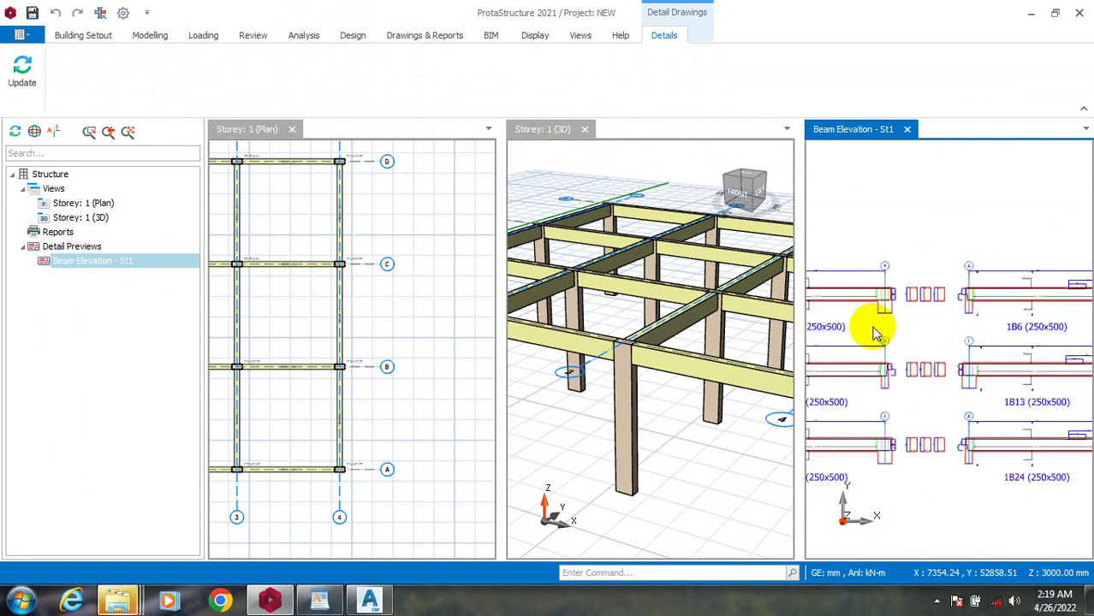
scroll(963, 352, "down", 2)
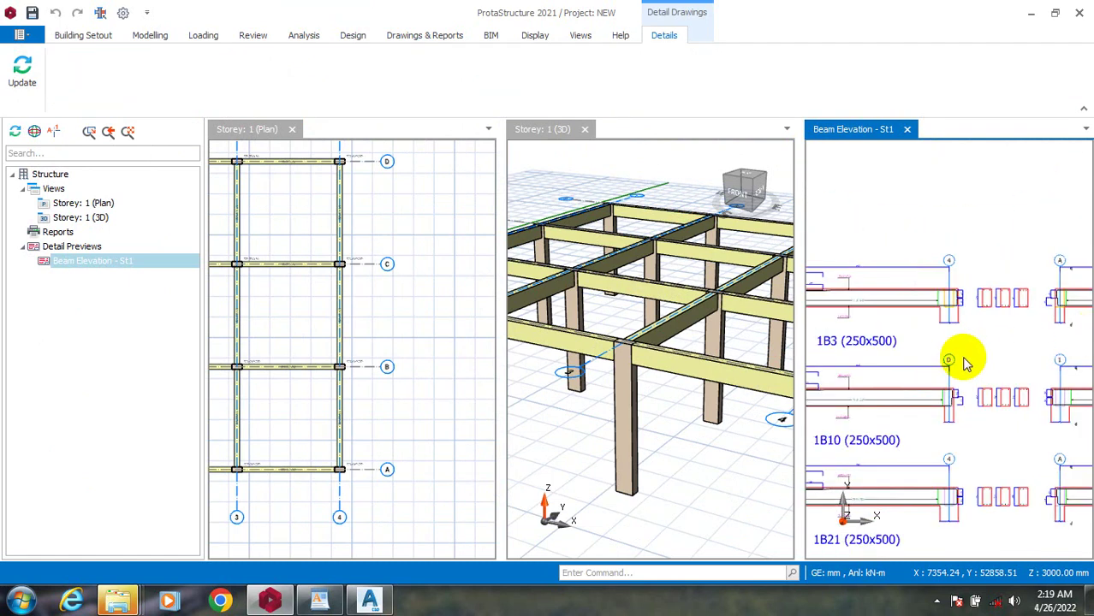
scroll(859, 349, "down", 3)
scroll(842, 342, "up", 6)
scroll(915, 377, "up", 1)
scroll(856, 351, "down", 3)
scroll(958, 325, "up", 4)
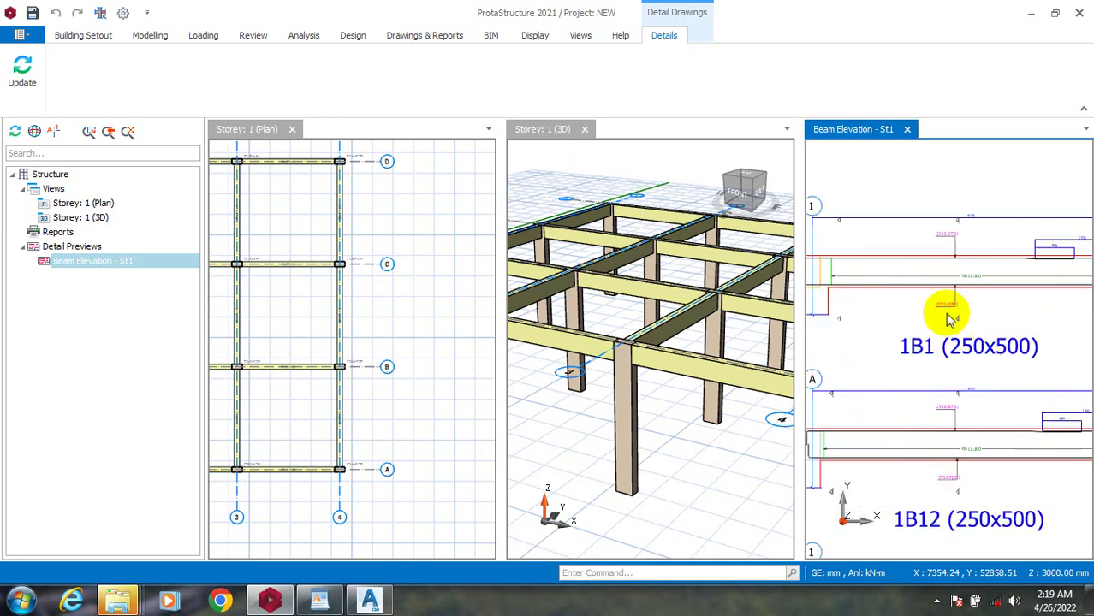
scroll(976, 351, "up", 2)
scroll(916, 352, "down", 1)
scroll(905, 354, "down", 3)
scroll(894, 420, "up", 4)
scroll(922, 420, "down", 1)
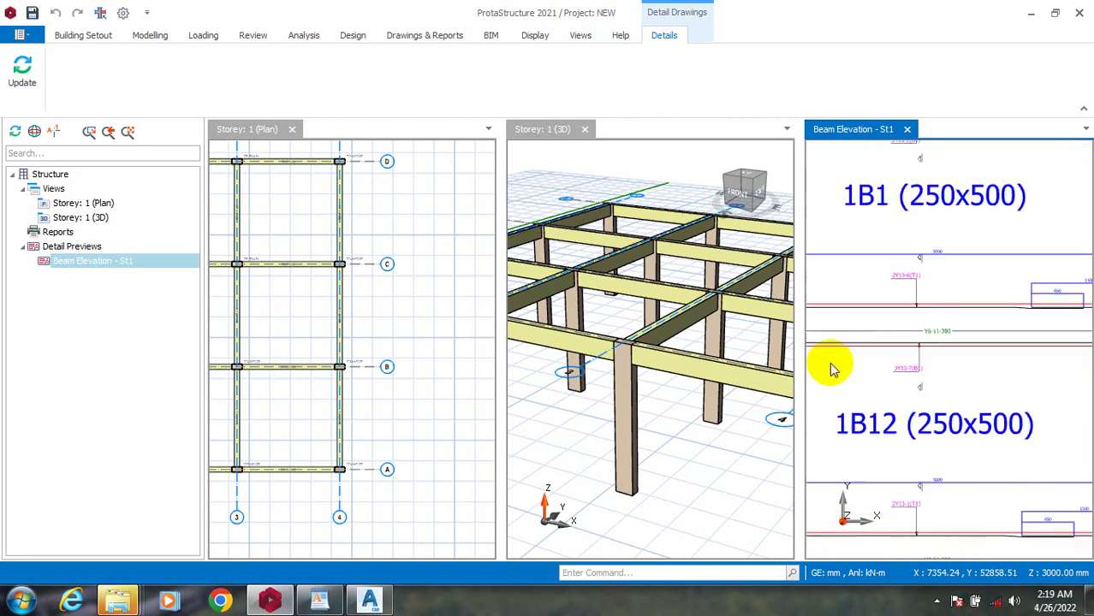
scroll(836, 374, "down", 3)
scroll(958, 385, "up", 4)
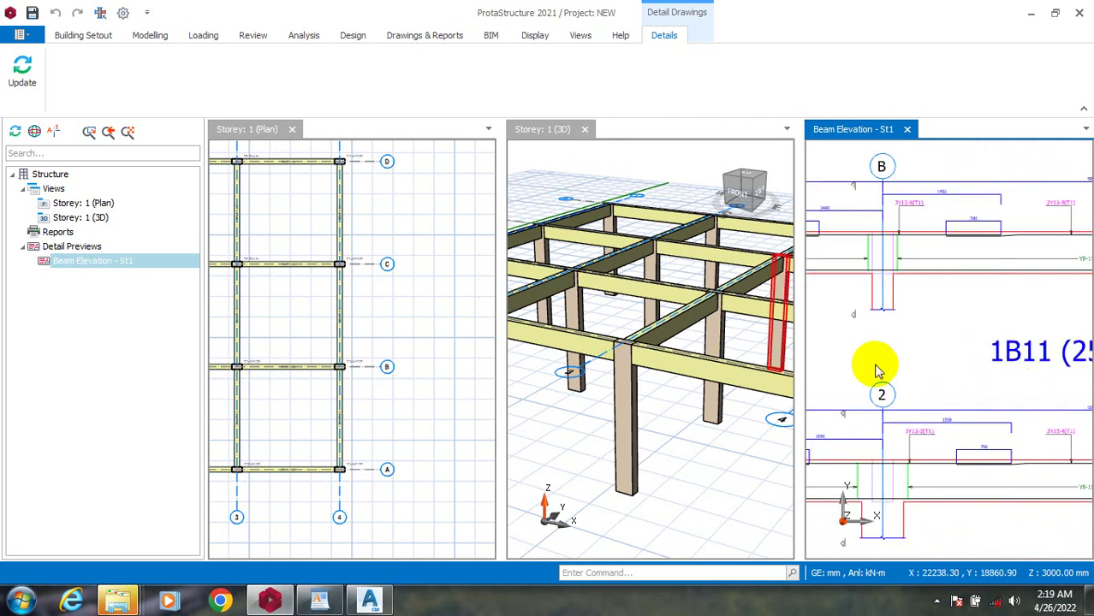
scroll(872, 373, "down", 3)
scroll(1025, 366, "down", 2)
scroll(993, 353, "up", 3)
scroll(813, 371, "down", 2)
scroll(1054, 311, "up", 3)
scroll(842, 337, "up", 2)
scroll(916, 347, "down", 4)
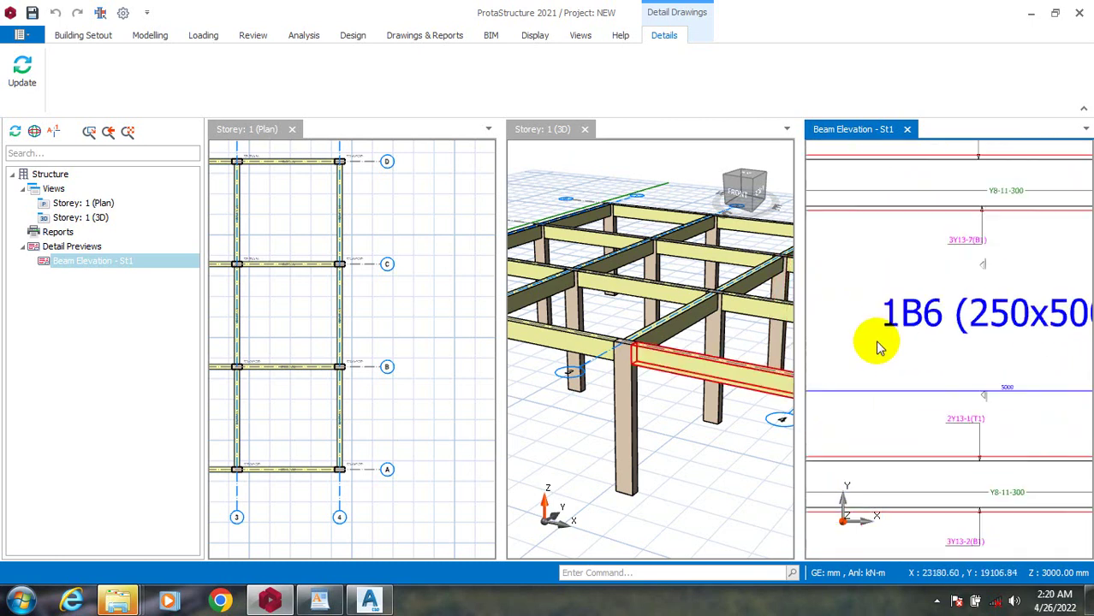
scroll(1053, 338, "up", 3)
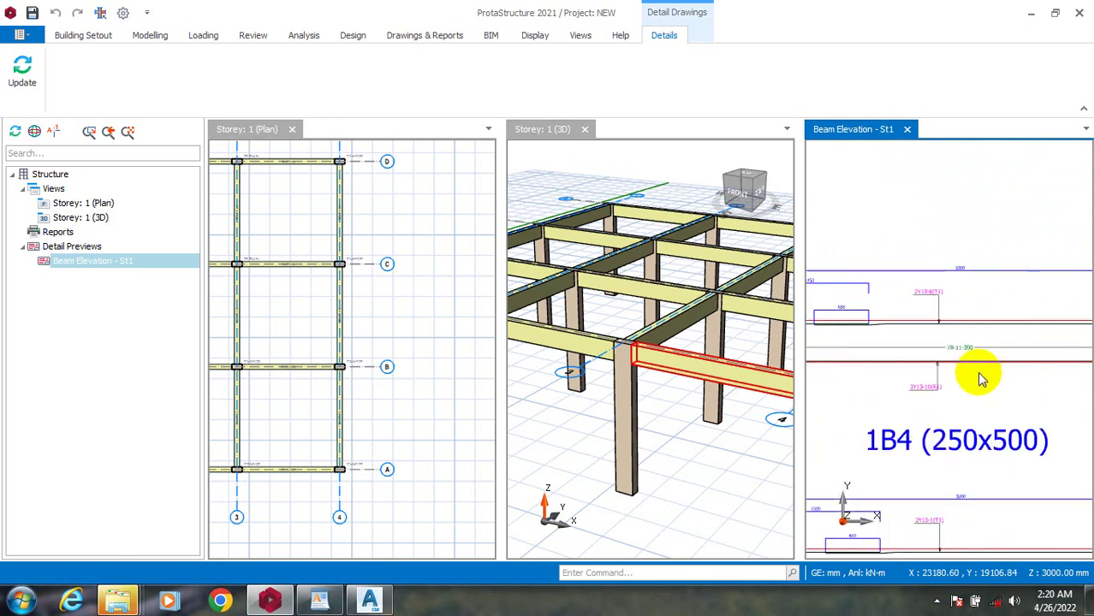
scroll(838, 313, "down", 4)
scroll(864, 344, "down", 2)
scroll(867, 317, "up", 1)
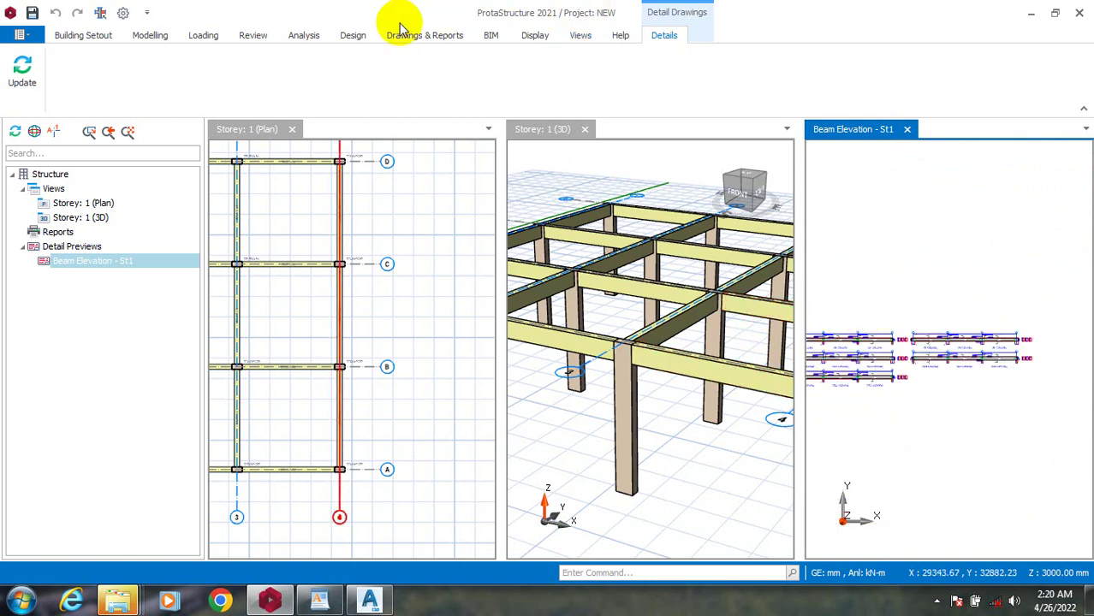
left_click(83, 35)
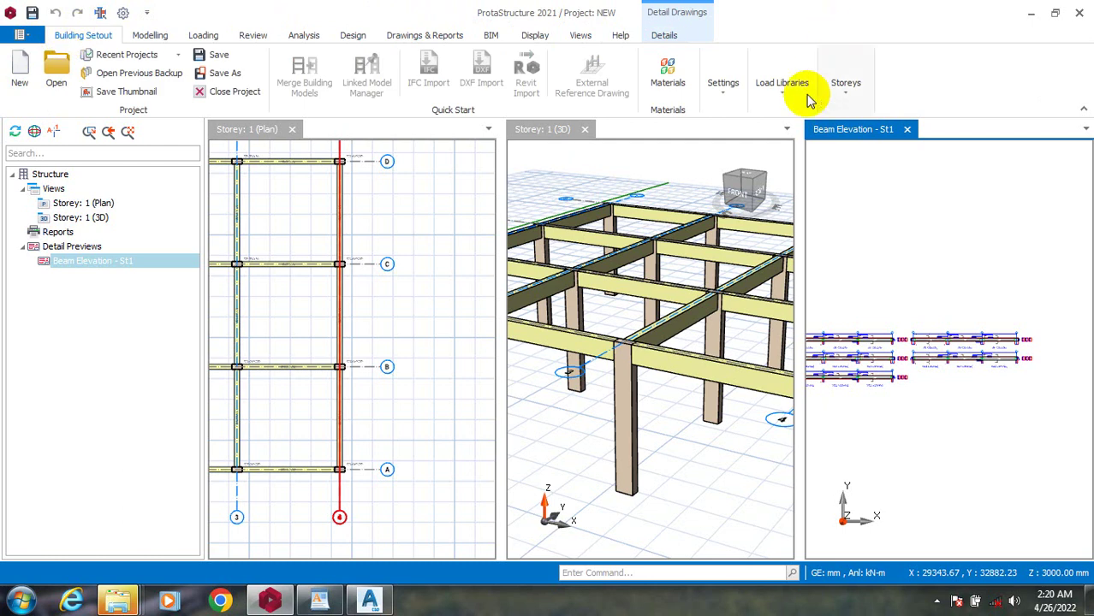
left_click(730, 100)
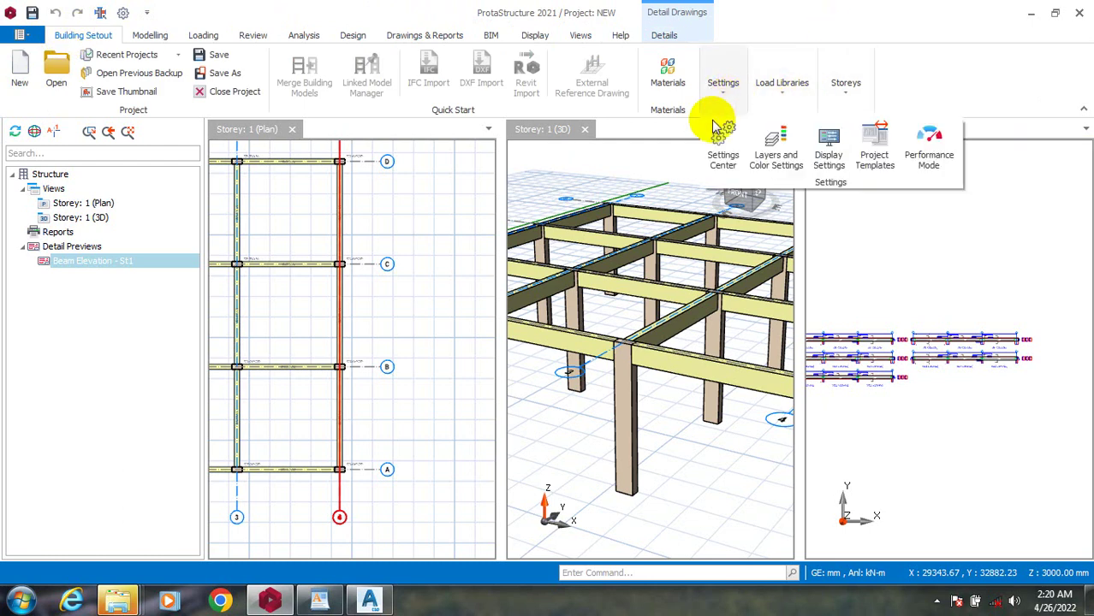
left_click(723, 147)
left_click(368, 245)
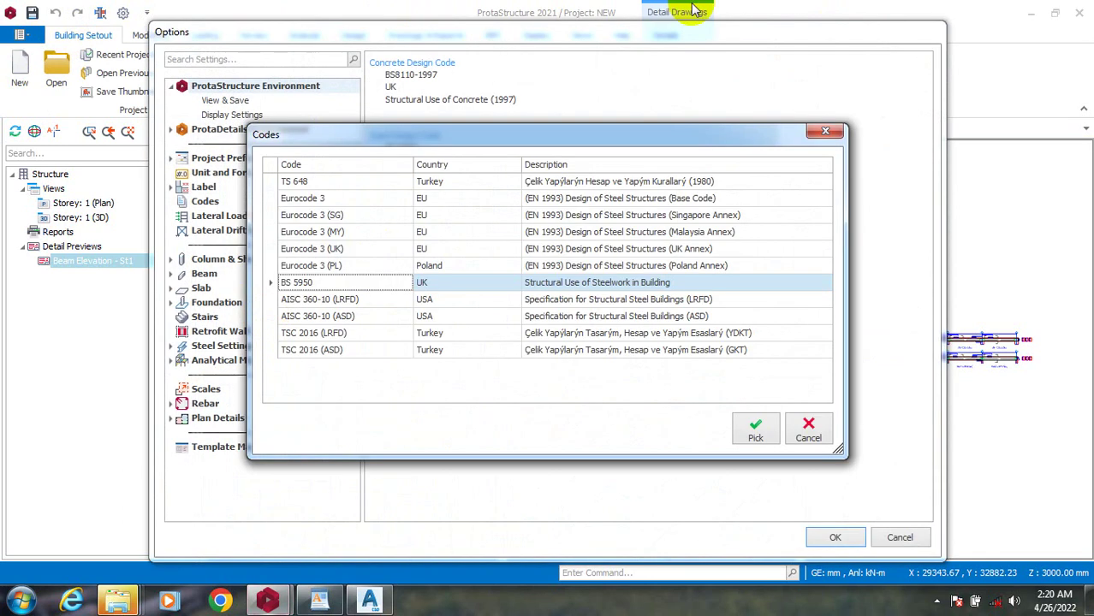
left_click(816, 136)
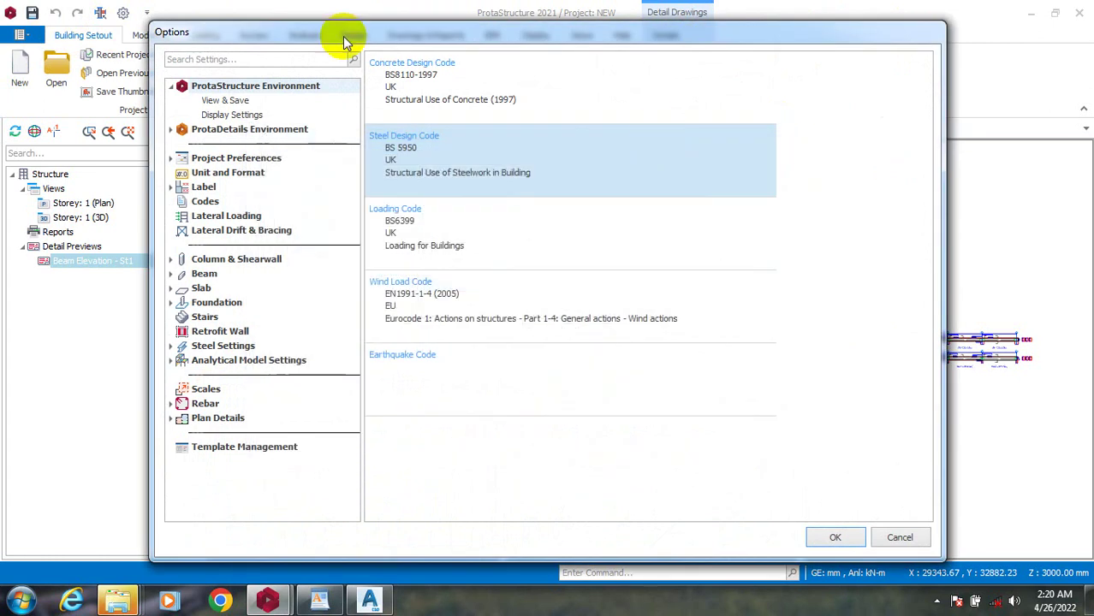
left_click(890, 538)
- Choose Arial Black as the font of the Beam Size Label layer in the Layers and Color Settings
left_click(723, 86)
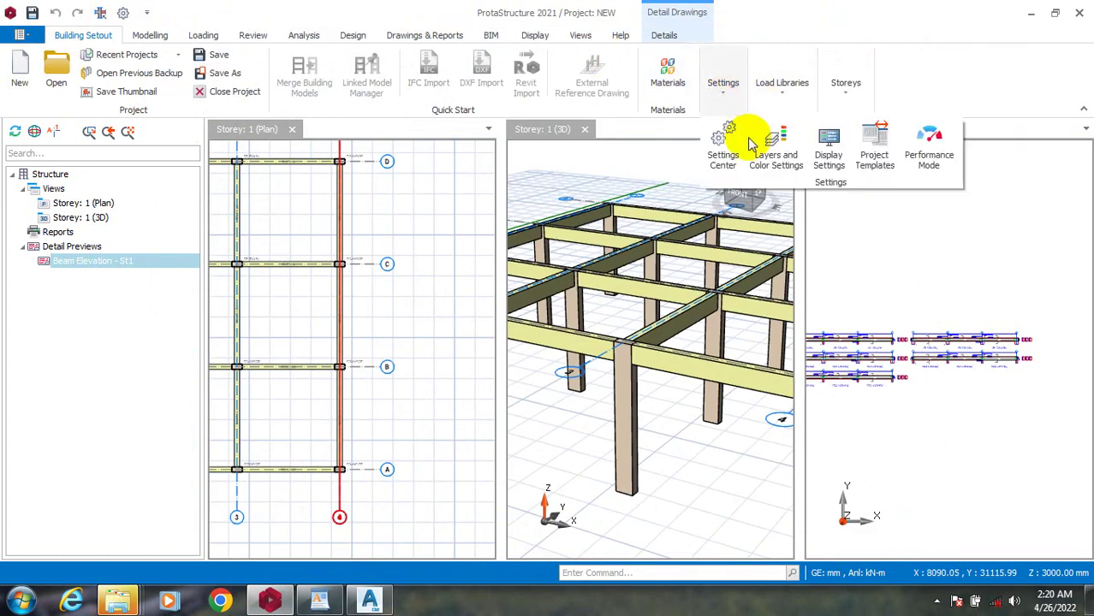
left_click(787, 167)
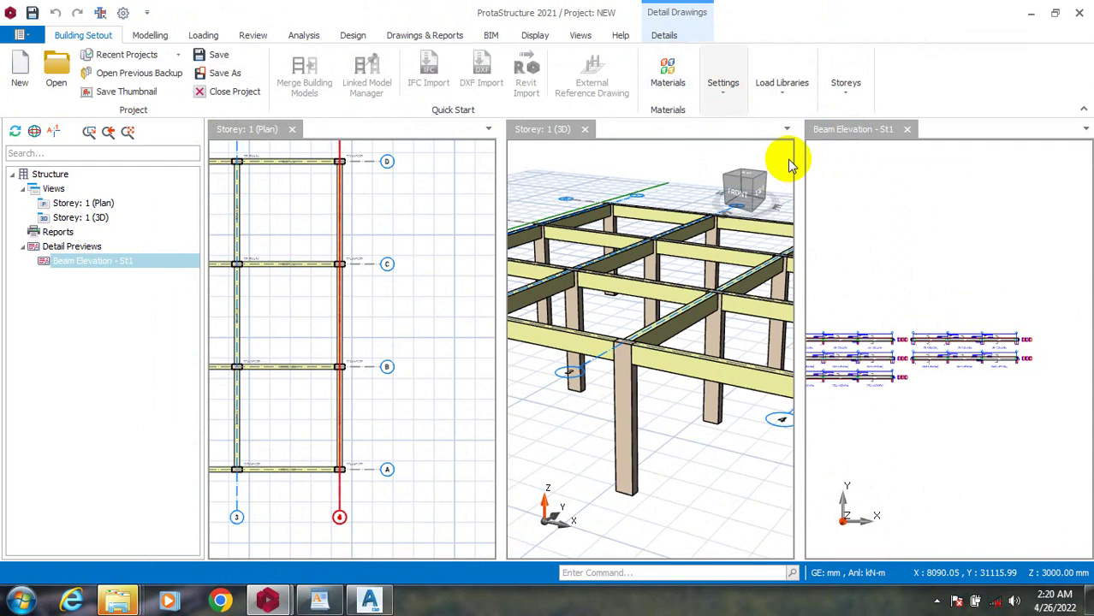
scroll(236, 436, "down", 1)
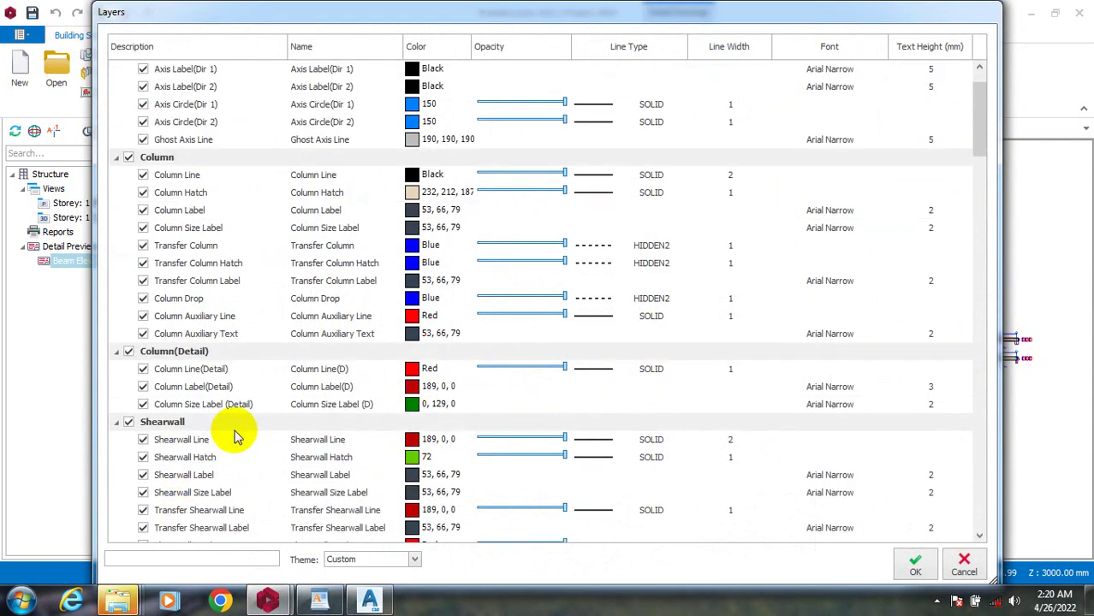
scroll(240, 402, "up", 1)
scroll(244, 390, "down", 9)
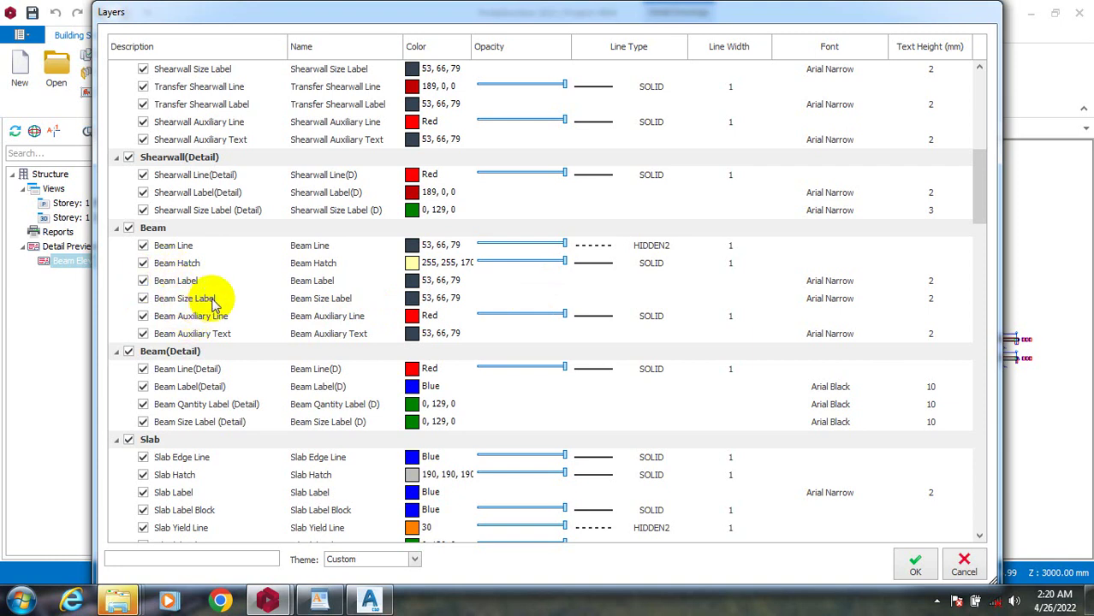
left_click(829, 302)
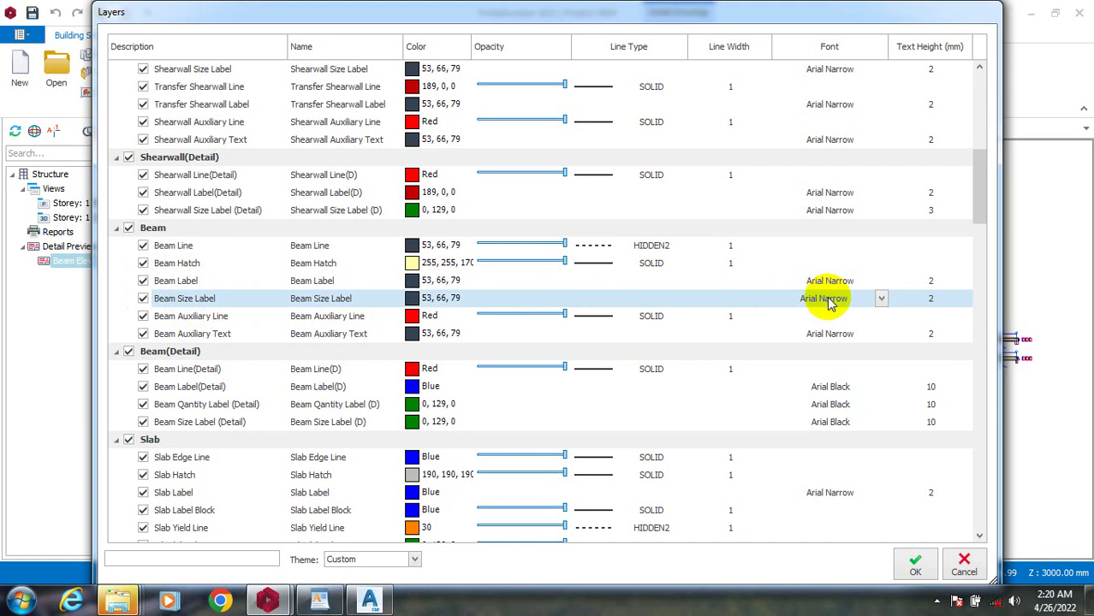
left_click(880, 299)
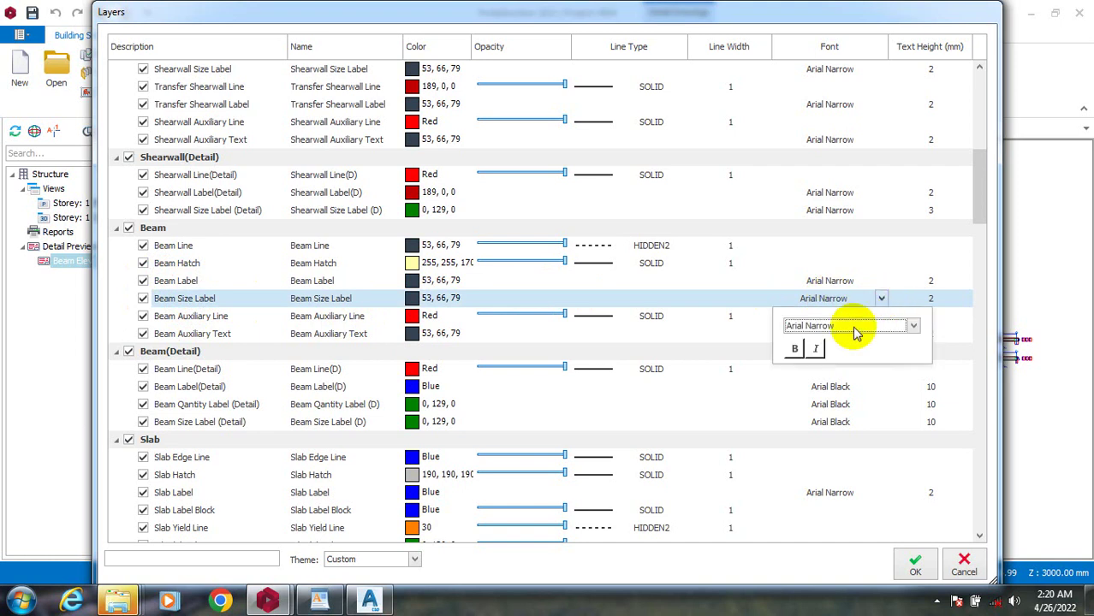
left_click(912, 325)
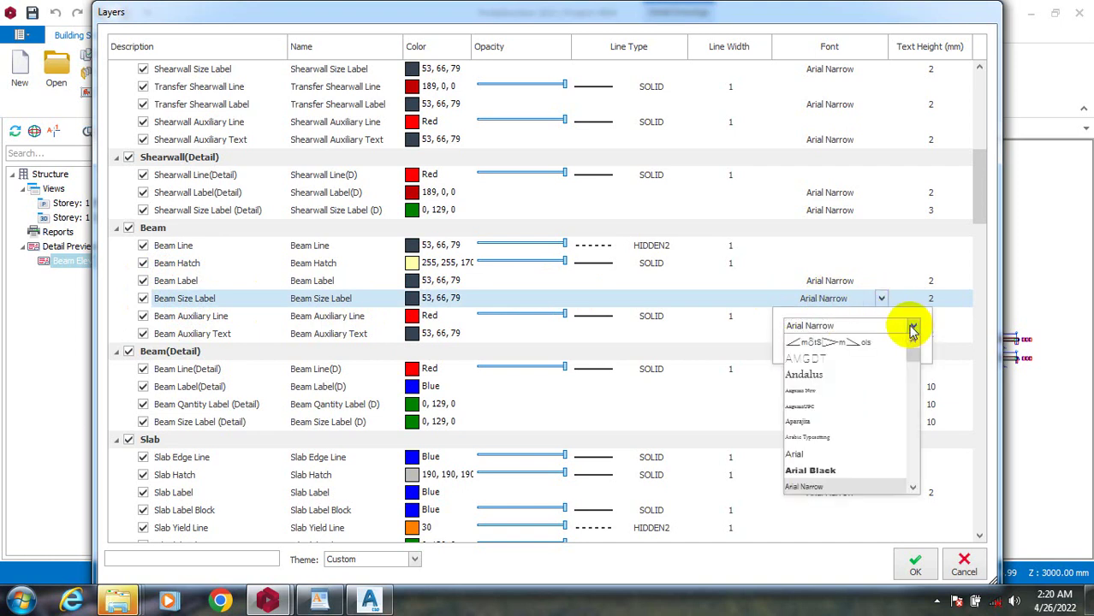
left_click(827, 471)
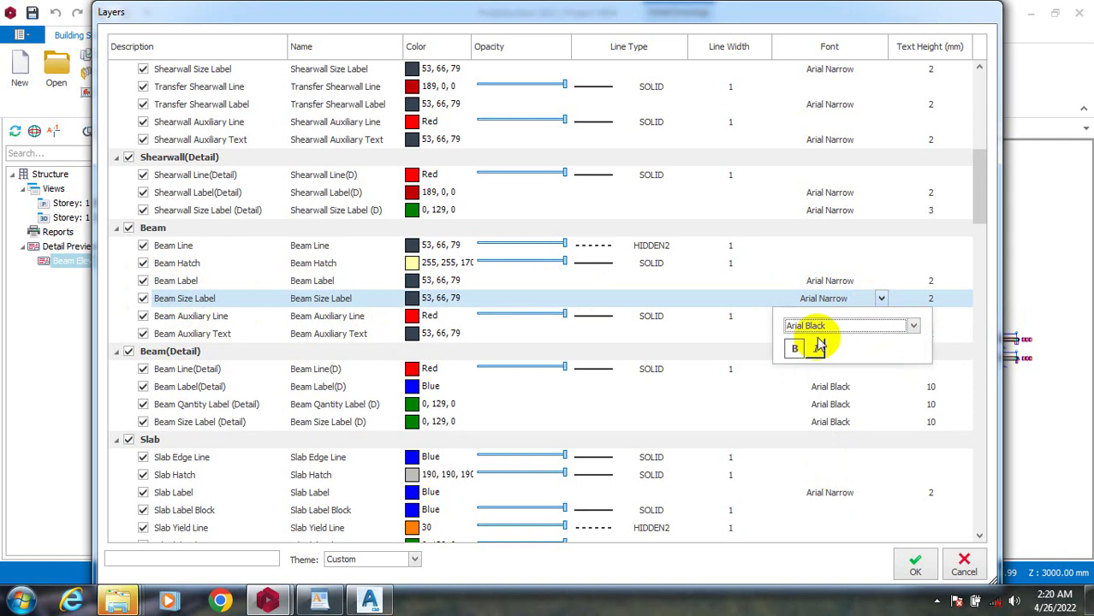
- Look through the available fonts for the Beam Size Label layer, keep Arial Black and apply the layer settings
left_click(912, 326)
scroll(853, 418, "down", 5)
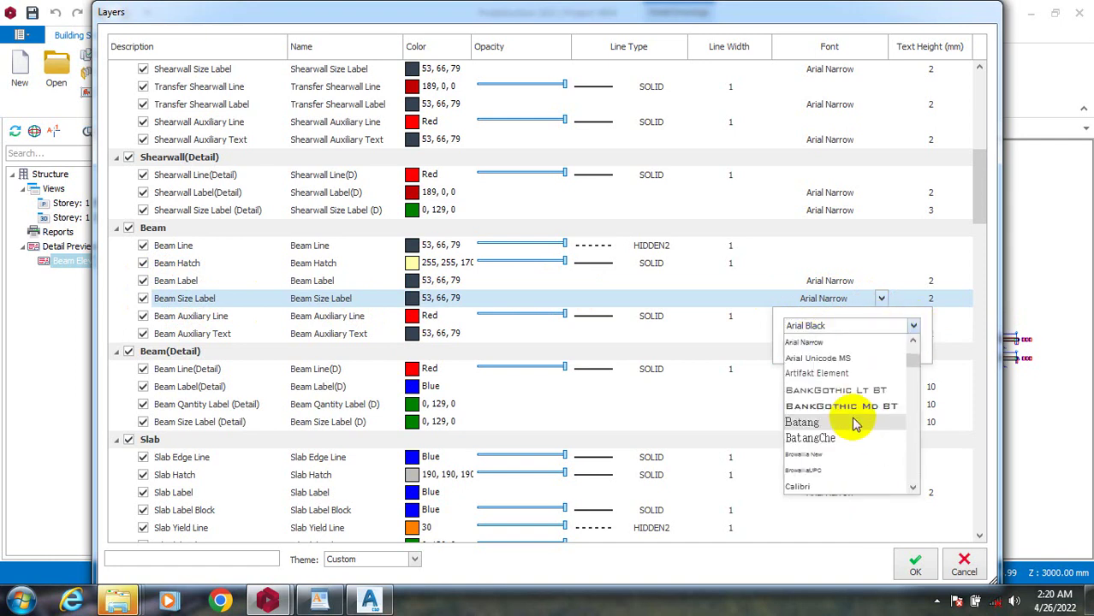
scroll(853, 432, "down", 8)
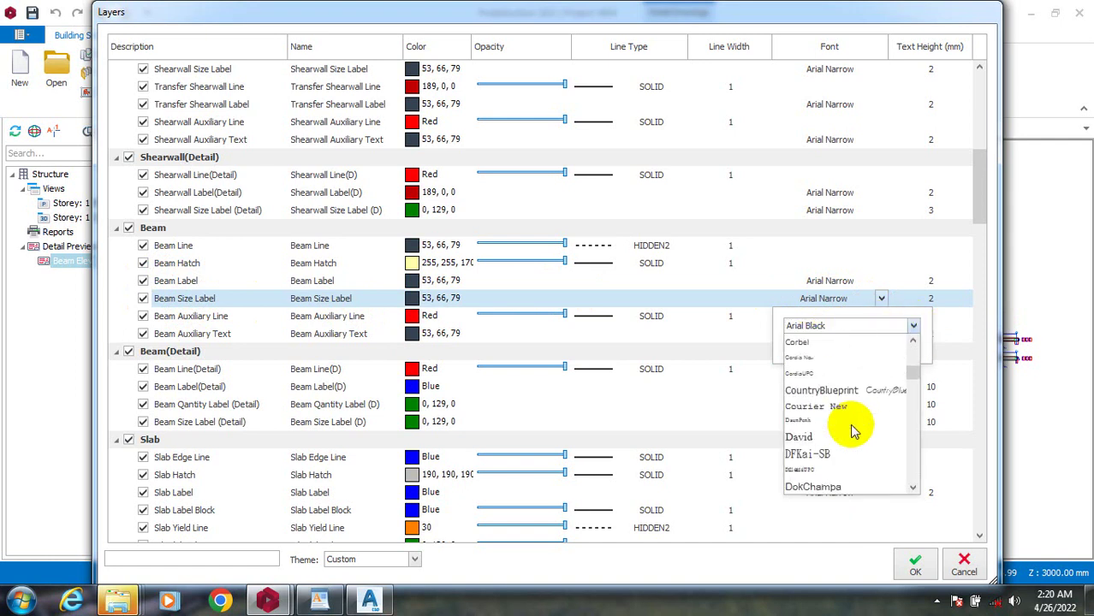
scroll(847, 431, "up", 2)
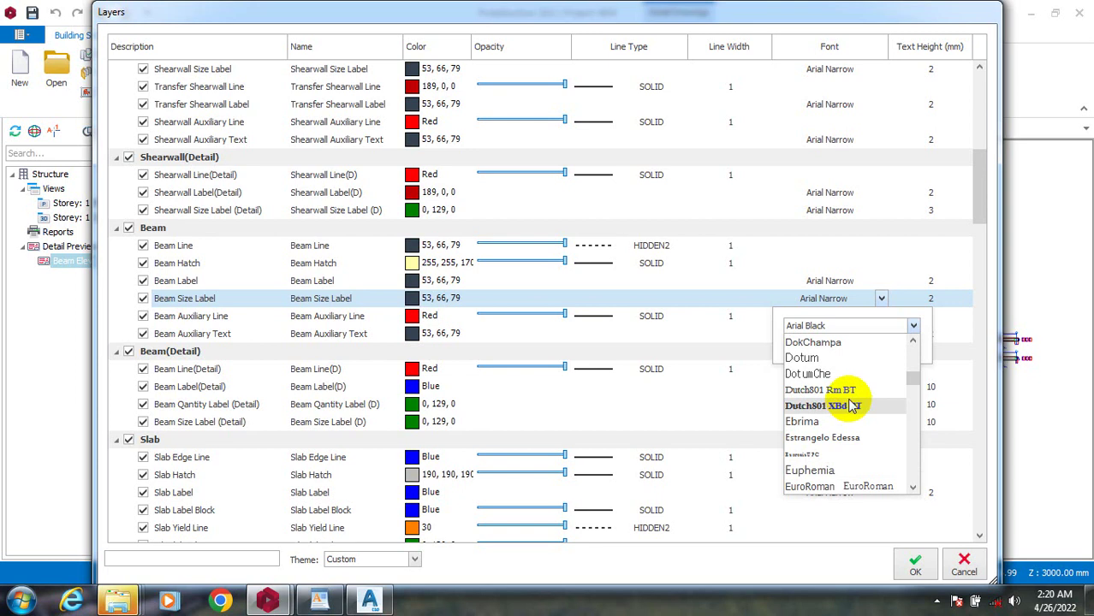
scroll(855, 411, "down", 15)
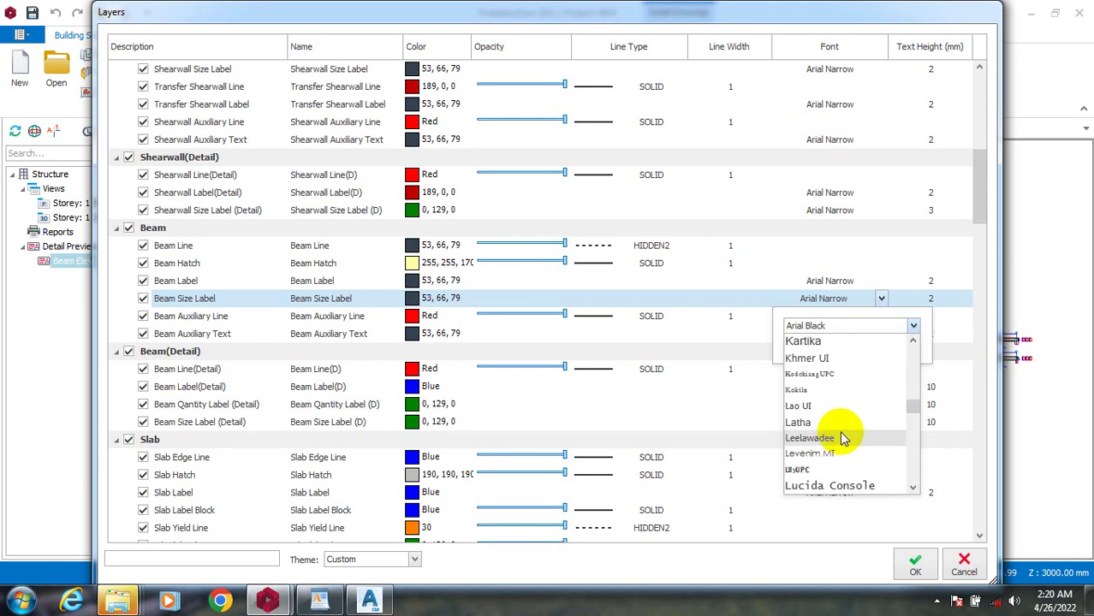
scroll(841, 438, "down", 20)
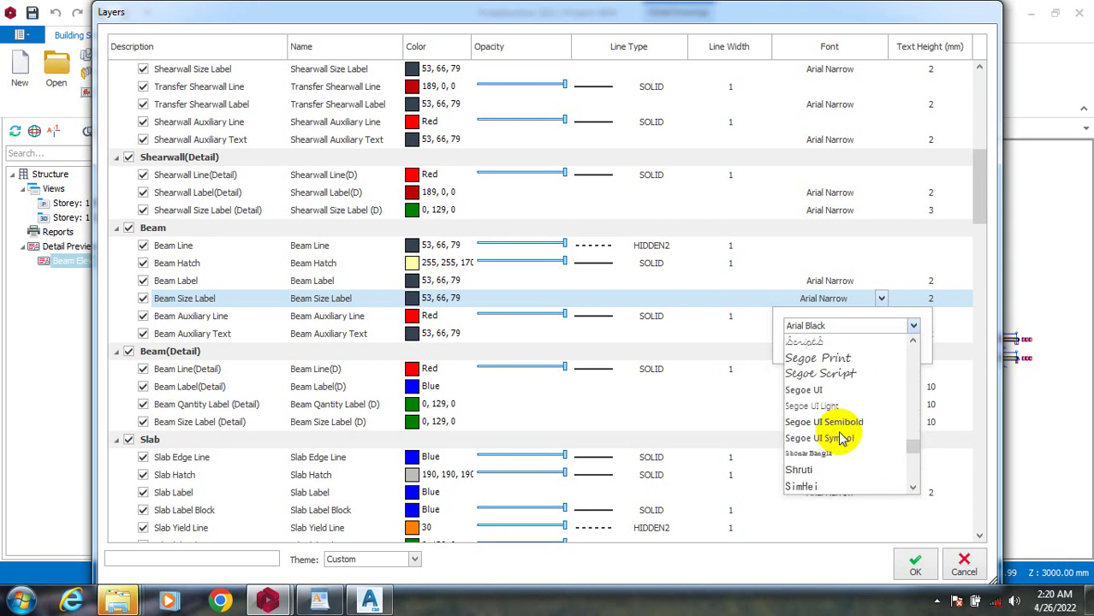
scroll(842, 439, "up", 3)
scroll(841, 438, "down", 6)
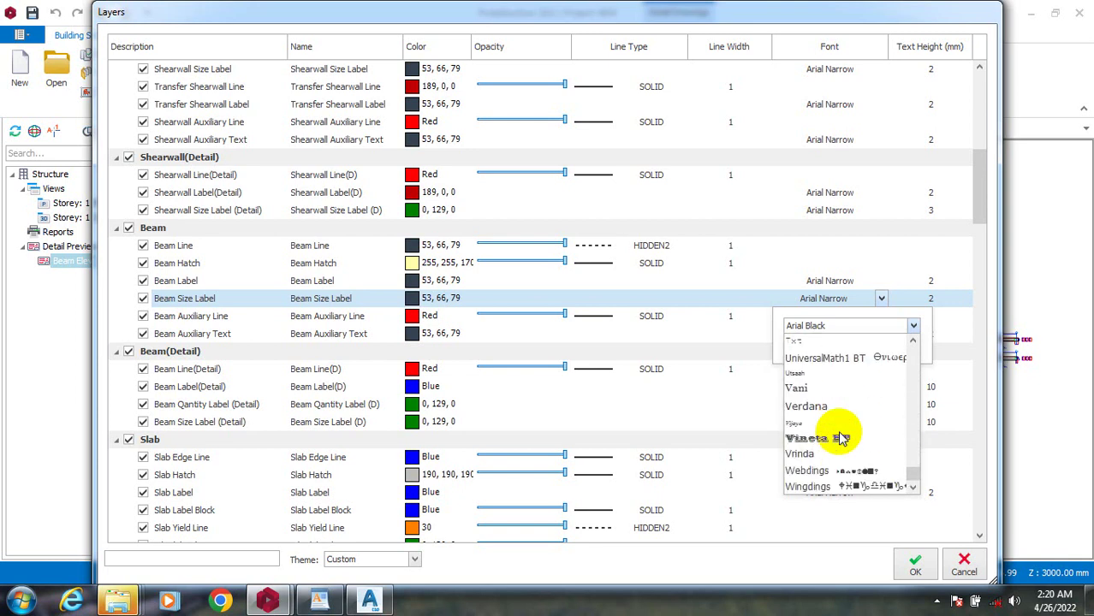
scroll(832, 390, "up", 12)
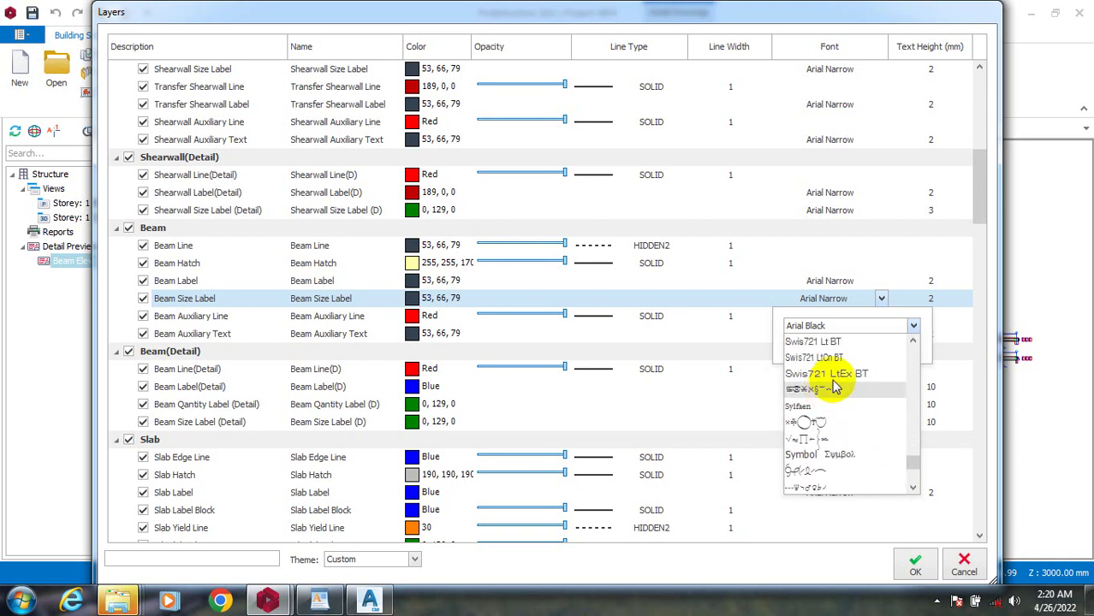
scroll(832, 390, "up", 20)
scroll(800, 373, "up", 15)
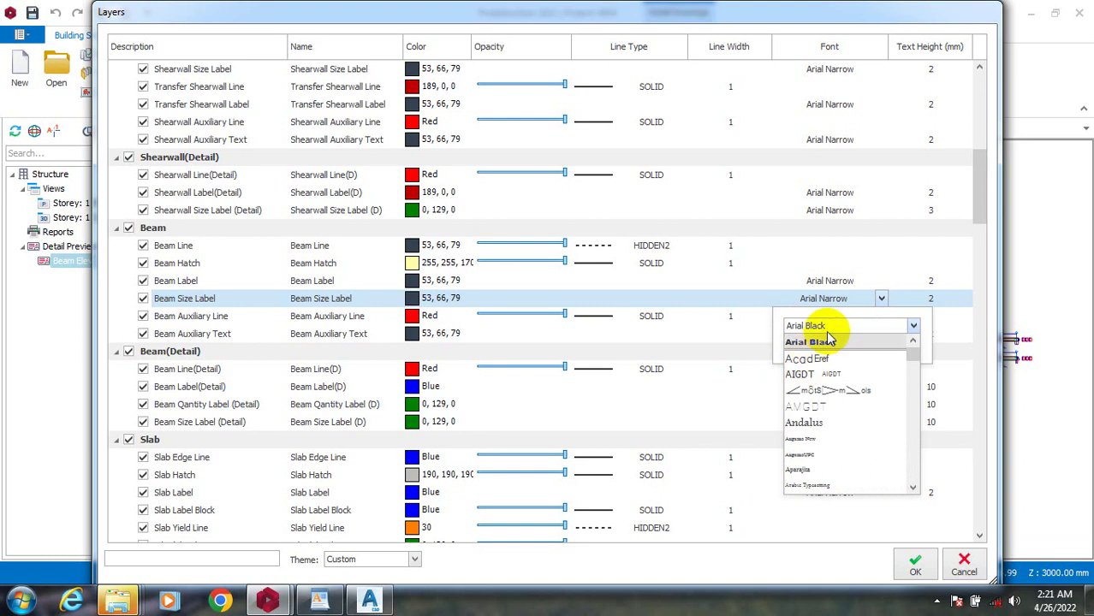
left_click(838, 342)
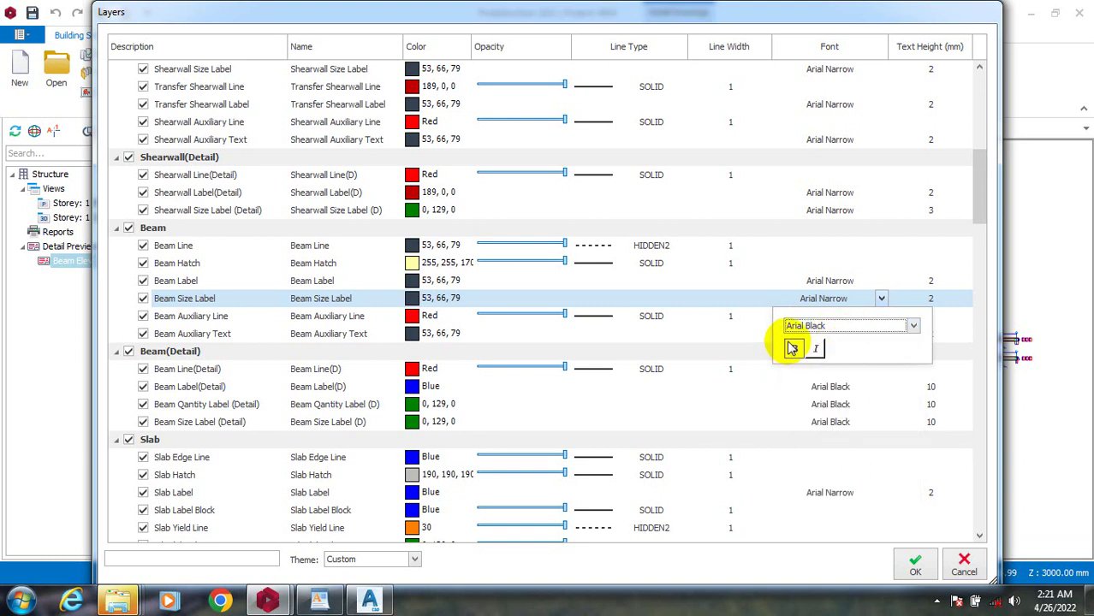
left_click(916, 565)
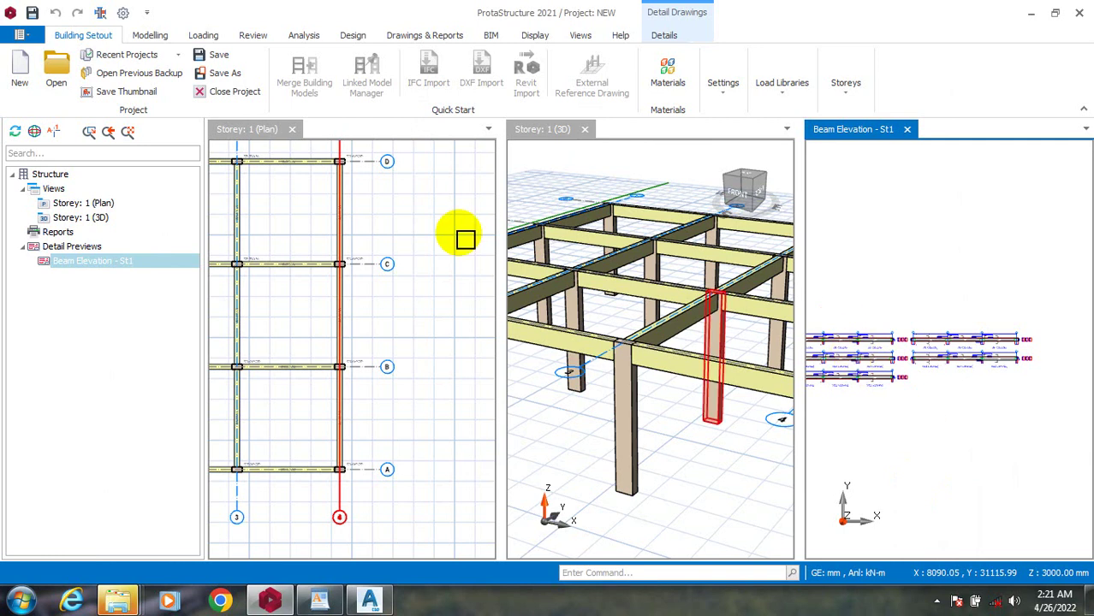
- Reopen the Layers and Color Settings and change the Beam Label layer's font to Arial Black
left_click(724, 94)
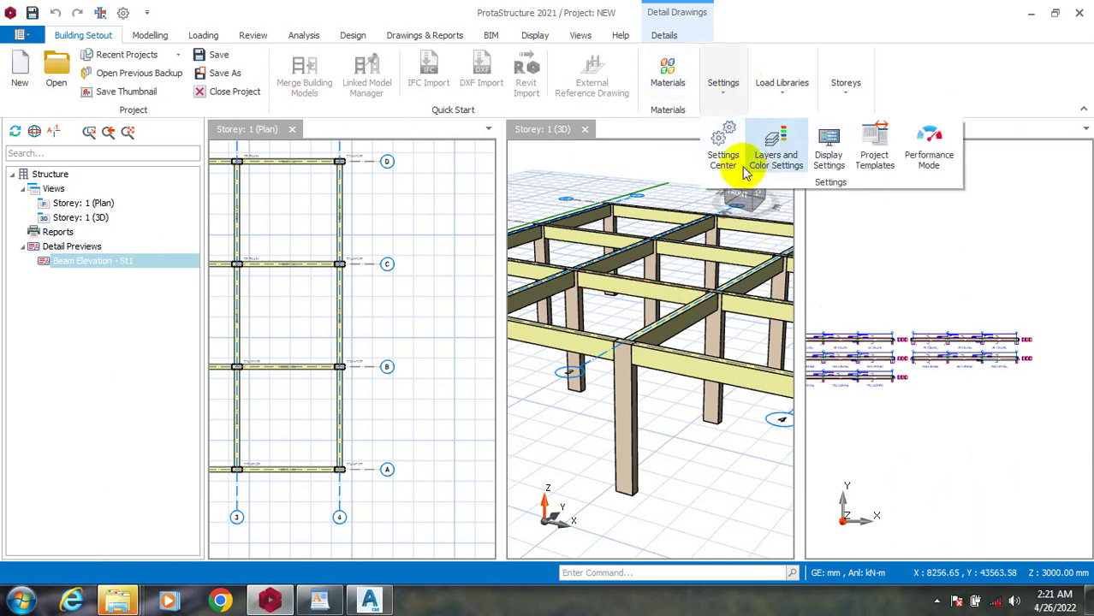
left_click(778, 153)
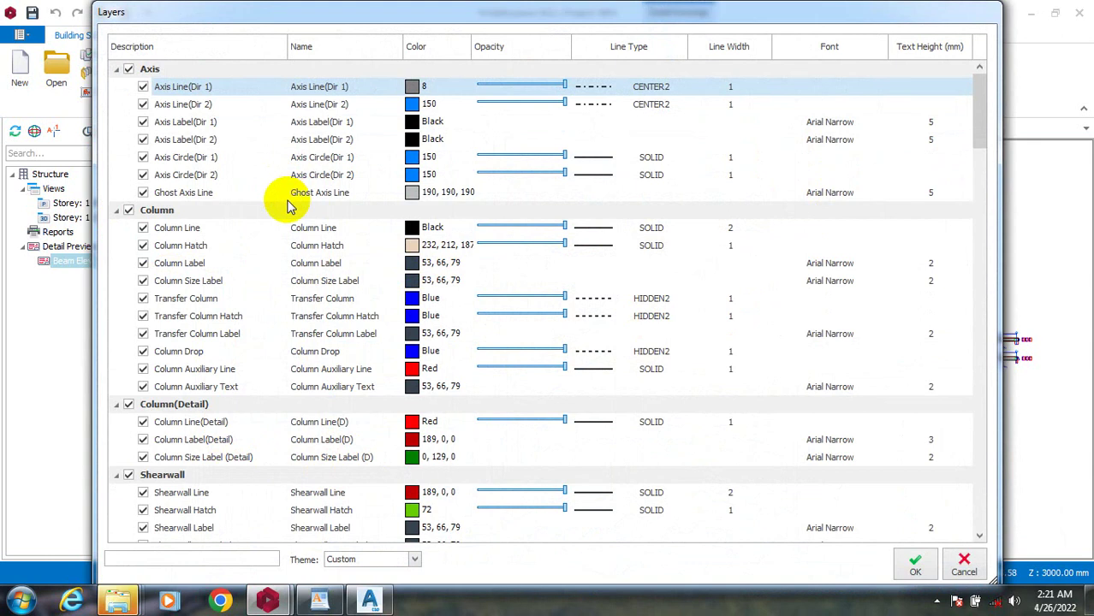
scroll(282, 231, "down", 7)
scroll(282, 231, "up", 7)
scroll(278, 231, "down", 12)
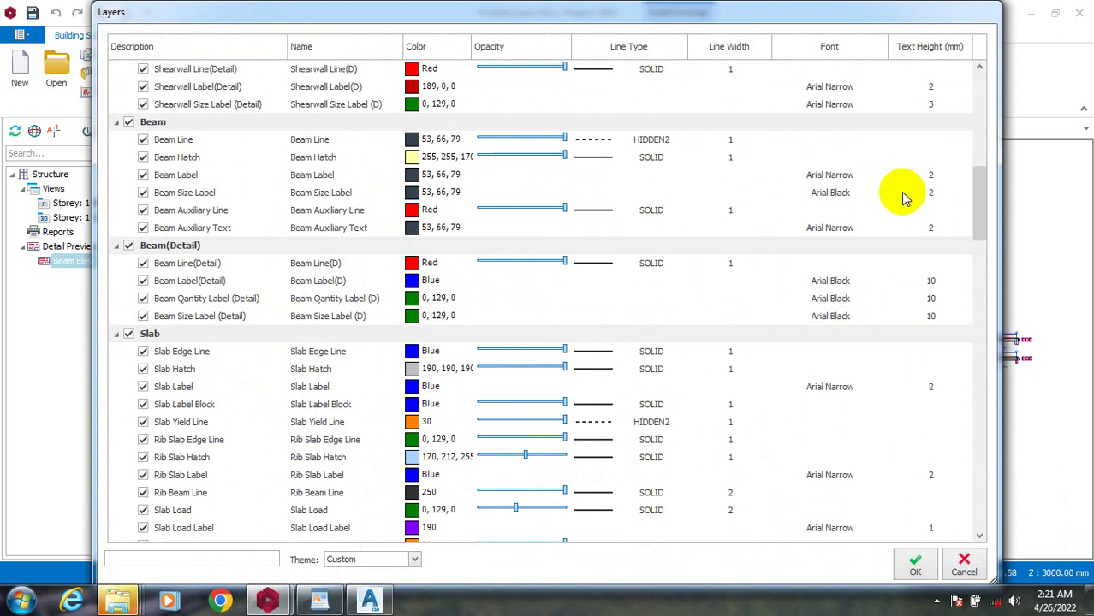
left_click(214, 192)
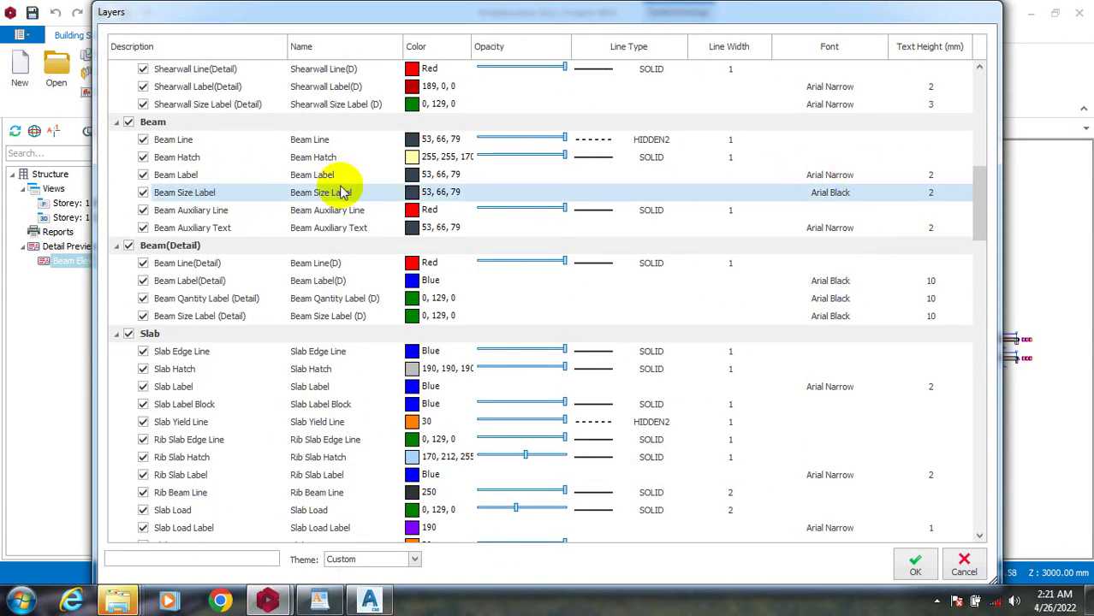
left_click(308, 174)
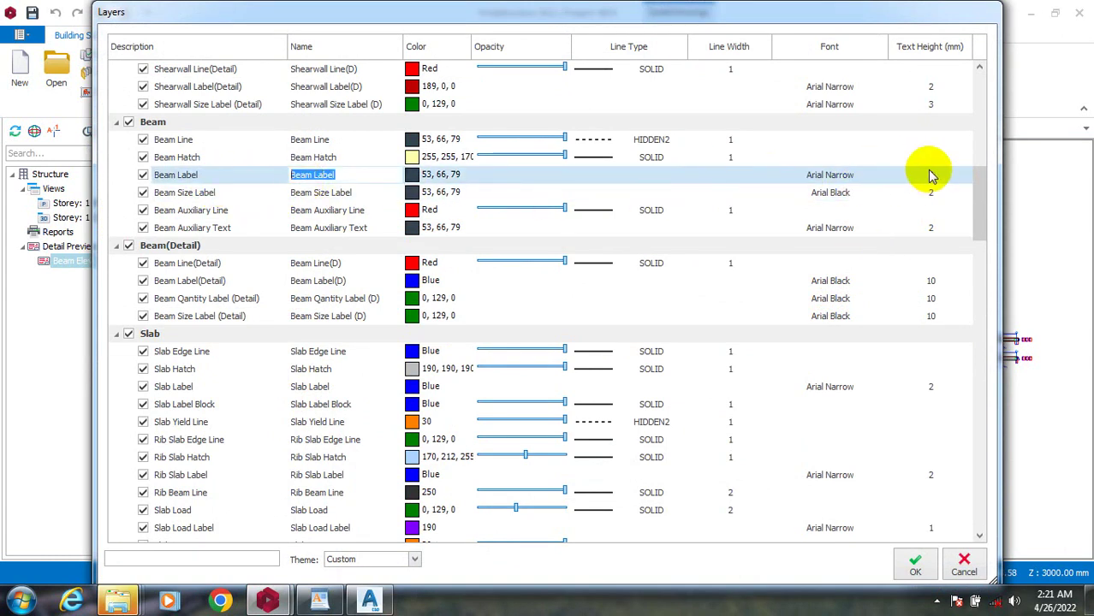
left_click(836, 175)
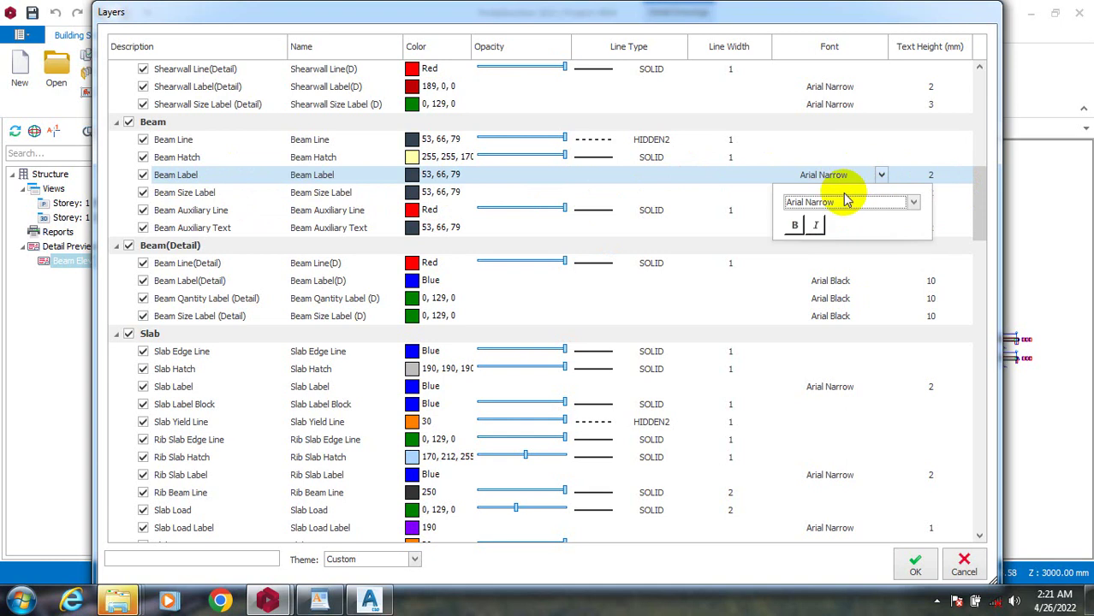
left_click(912, 203)
left_click(818, 342)
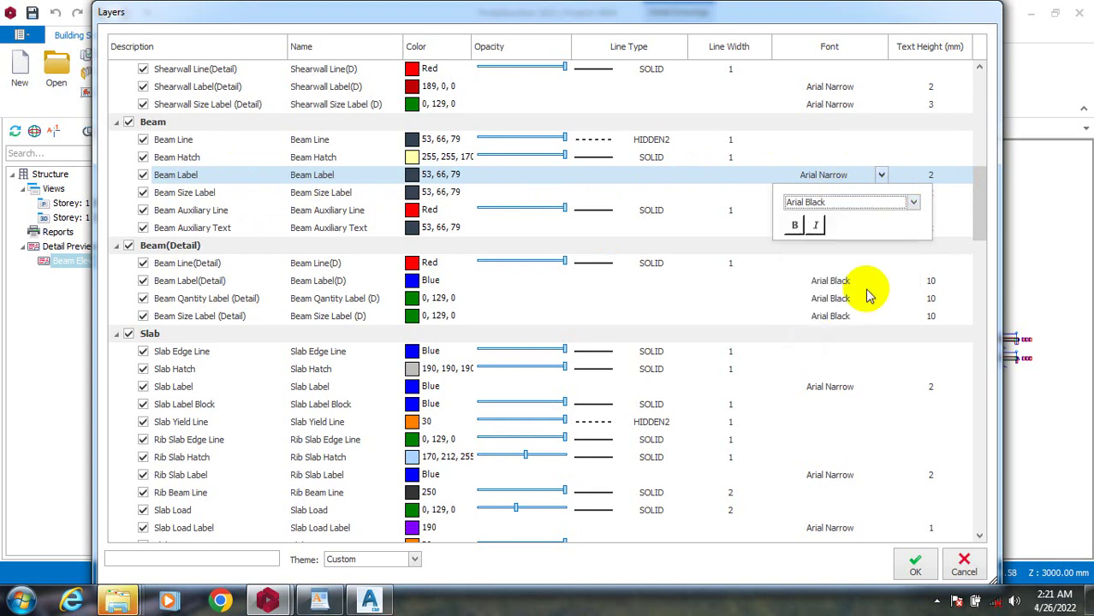
- Set the text height of the Beam Label, Beam Size Label and Beam Auxiliary Text layers to 10 mm and apply the layer settings
left_click(932, 175)
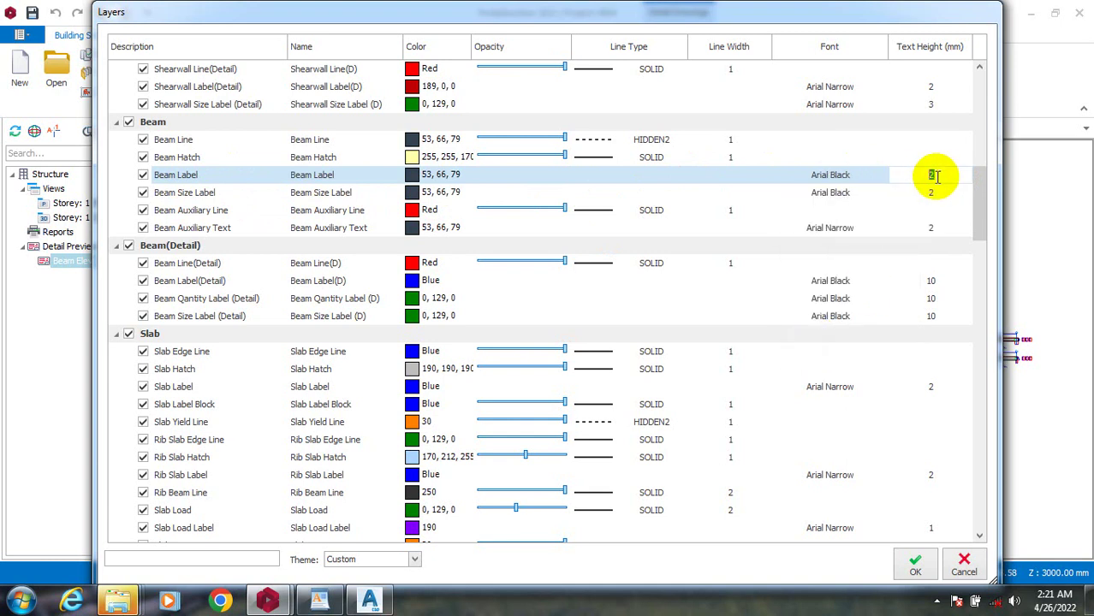
type("10")
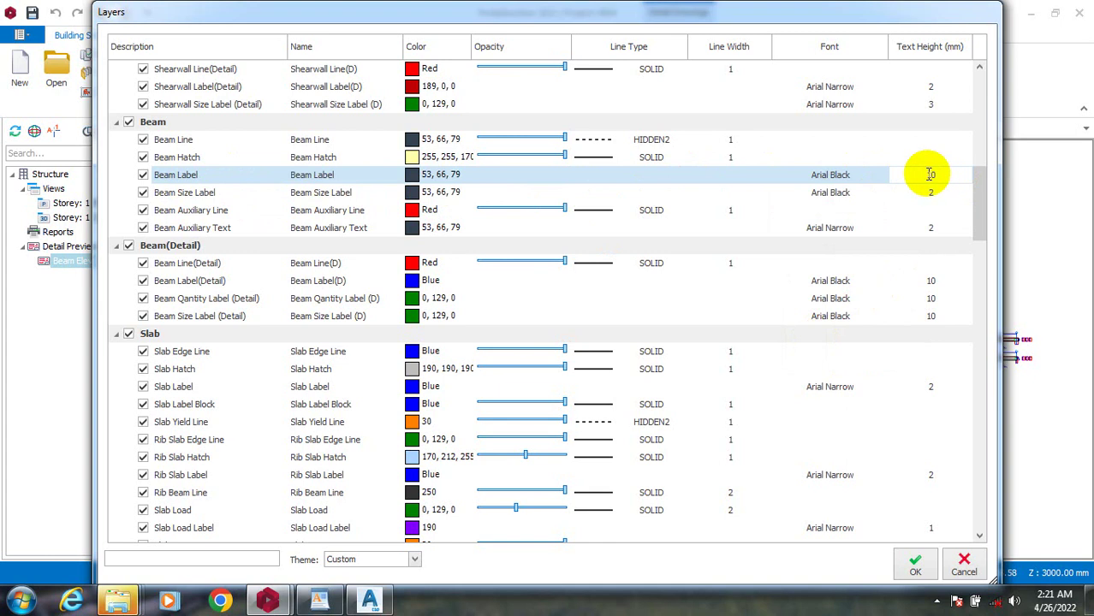
left_click(932, 193)
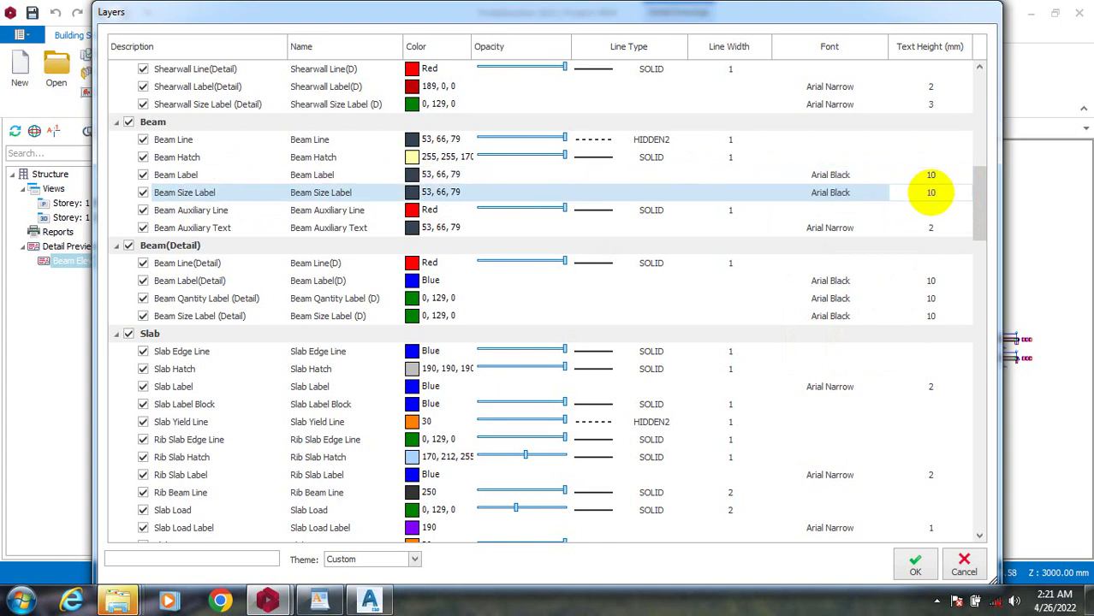
left_click(931, 228)
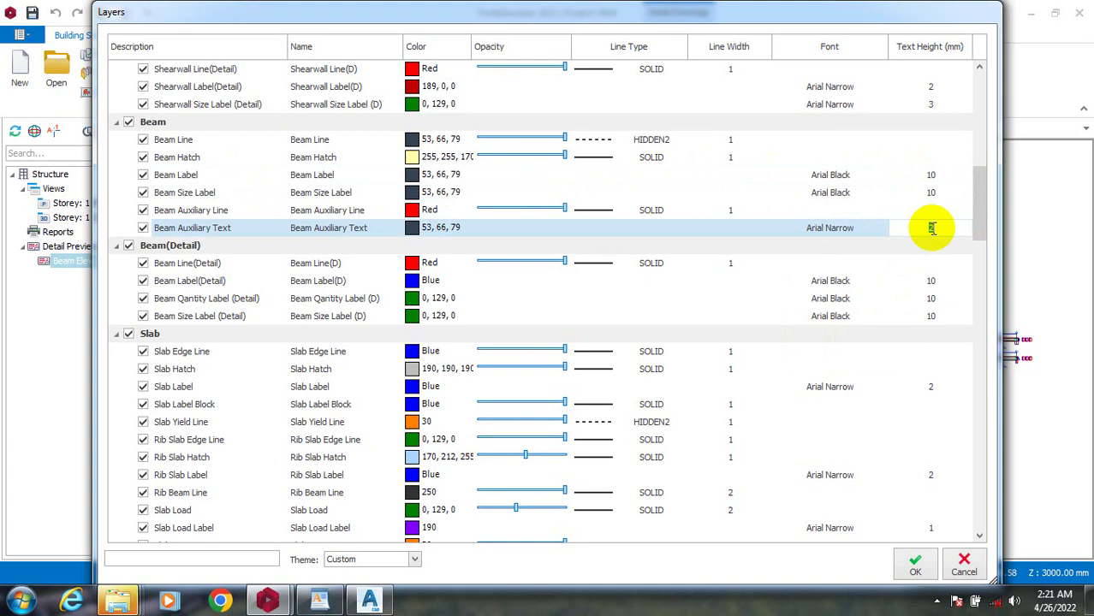
left_click(936, 283)
left_click(937, 301)
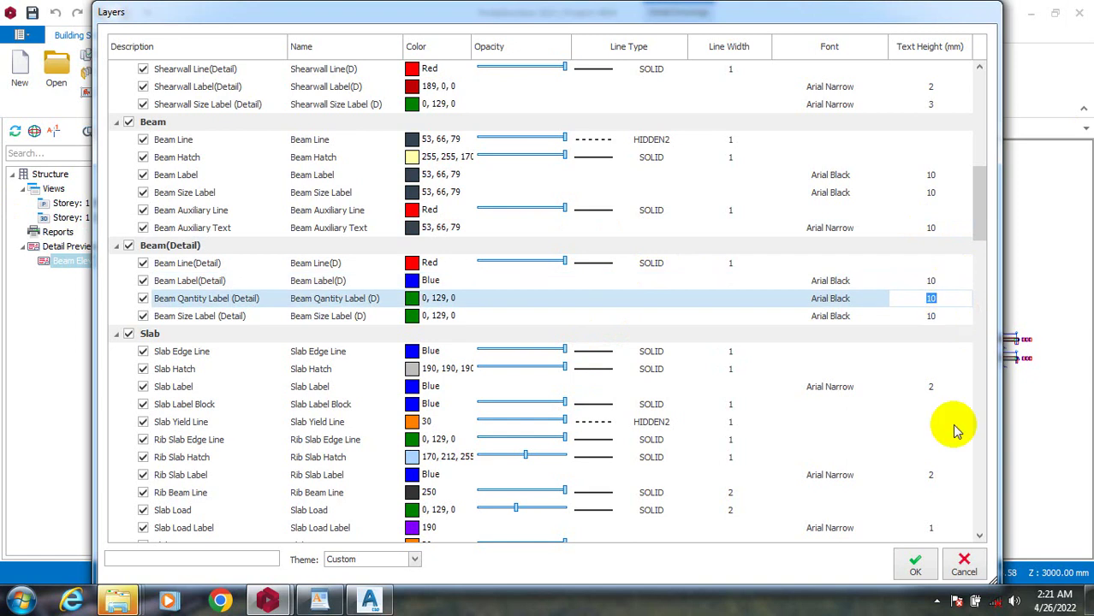
left_click(916, 566)
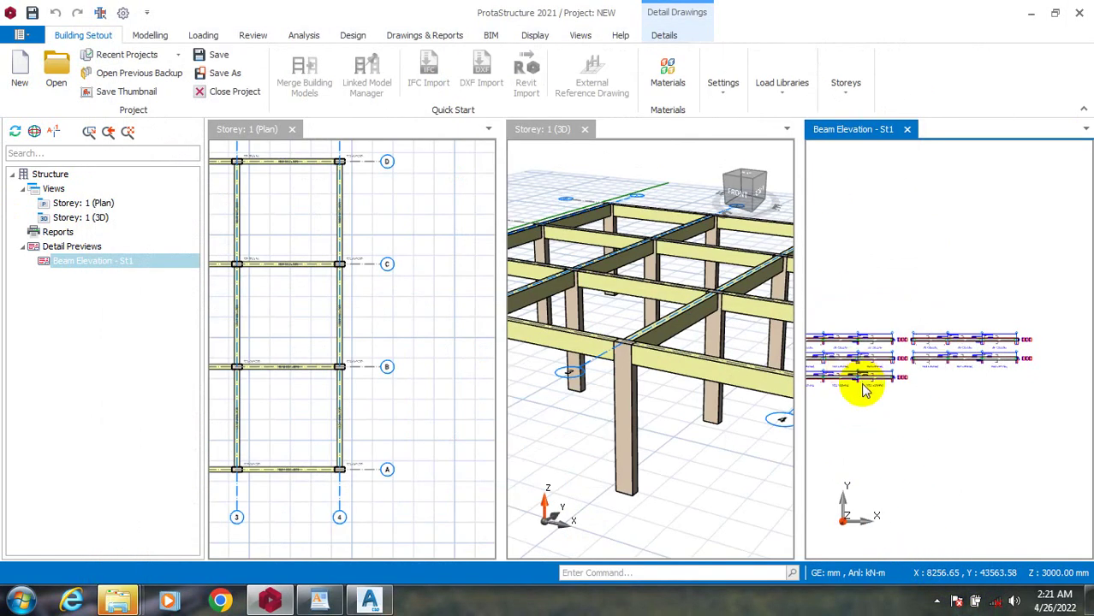
- Inspect the beam elevations of storey 1 and close their detail preview
scroll(928, 342, "up", 3)
scroll(975, 283, "up", 3)
scroll(941, 299, "down", 6)
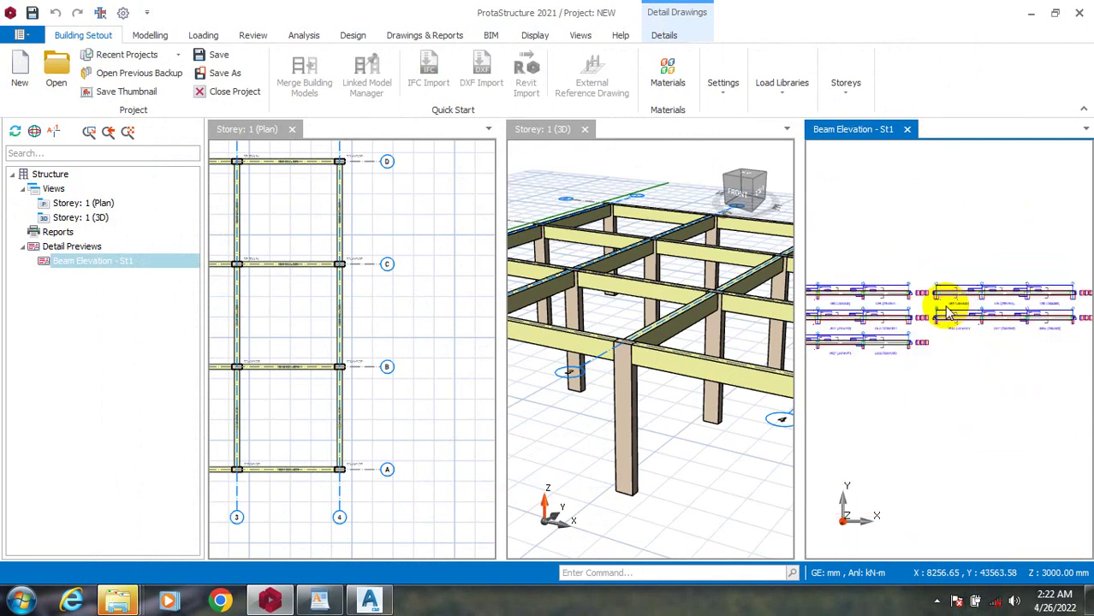
scroll(954, 324, "down", 2)
left_click(906, 130)
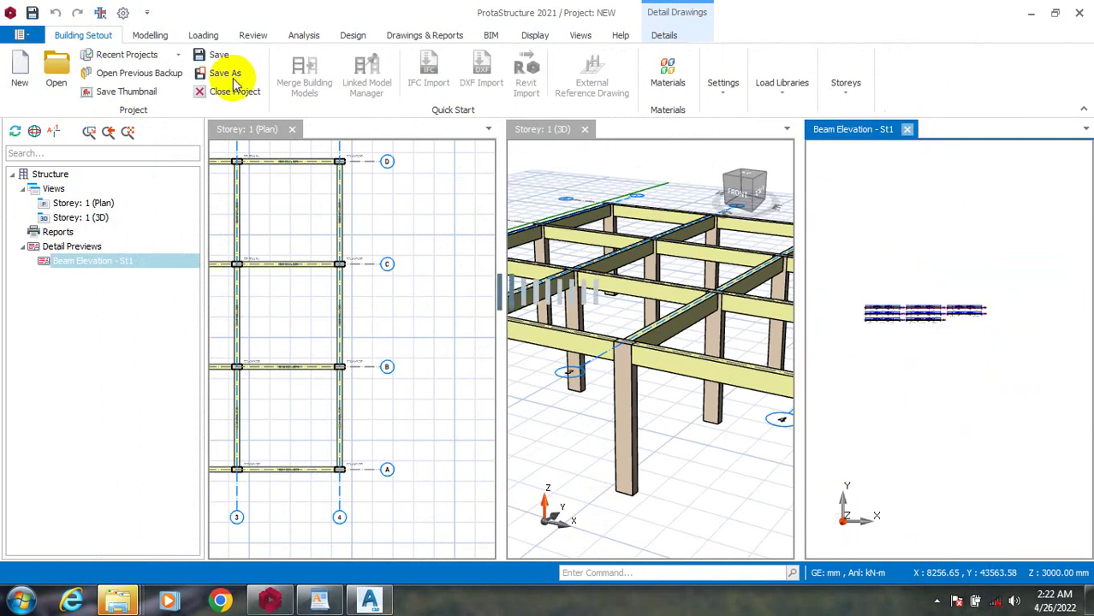
- Try to generate the storey beam elevations for storey 1 again with the updated layer settings
left_click(432, 37)
left_click(432, 39)
left_click(417, 34)
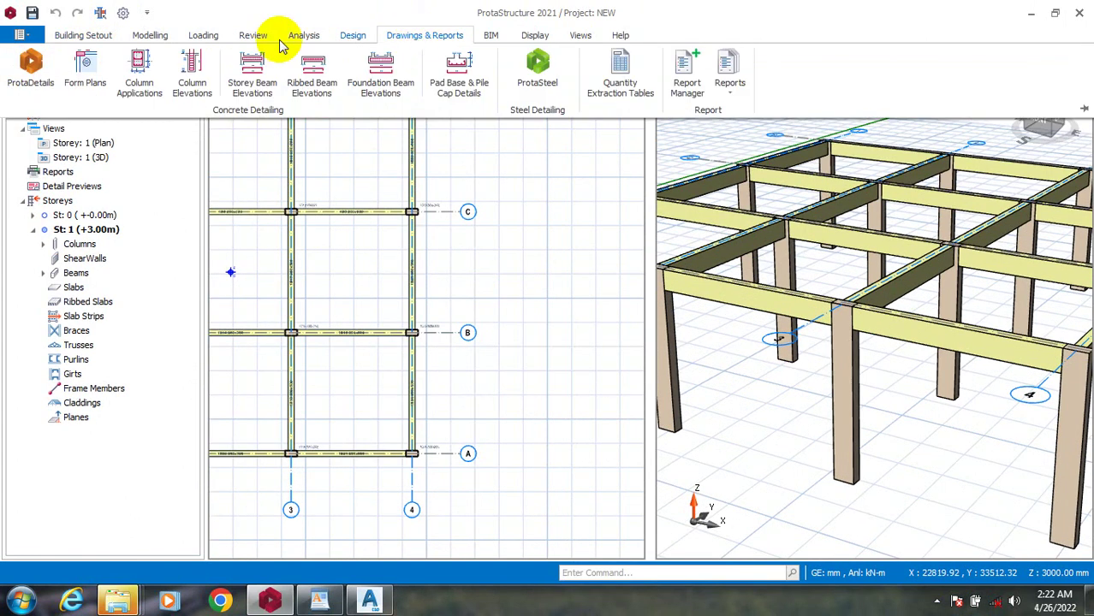
left_click(249, 75)
left_click(510, 406)
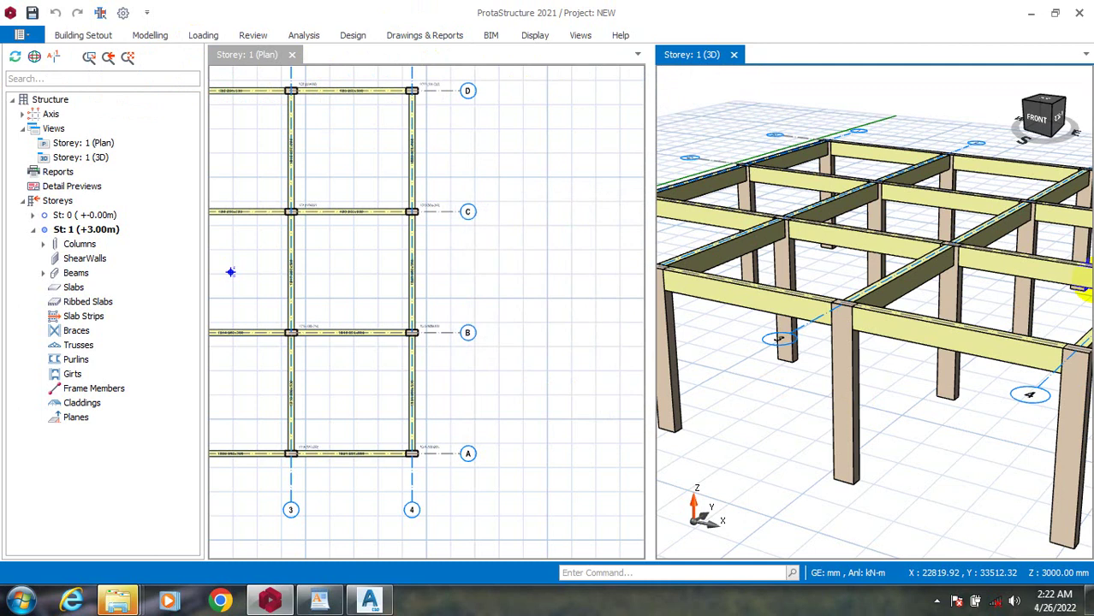
left_click(929, 291)
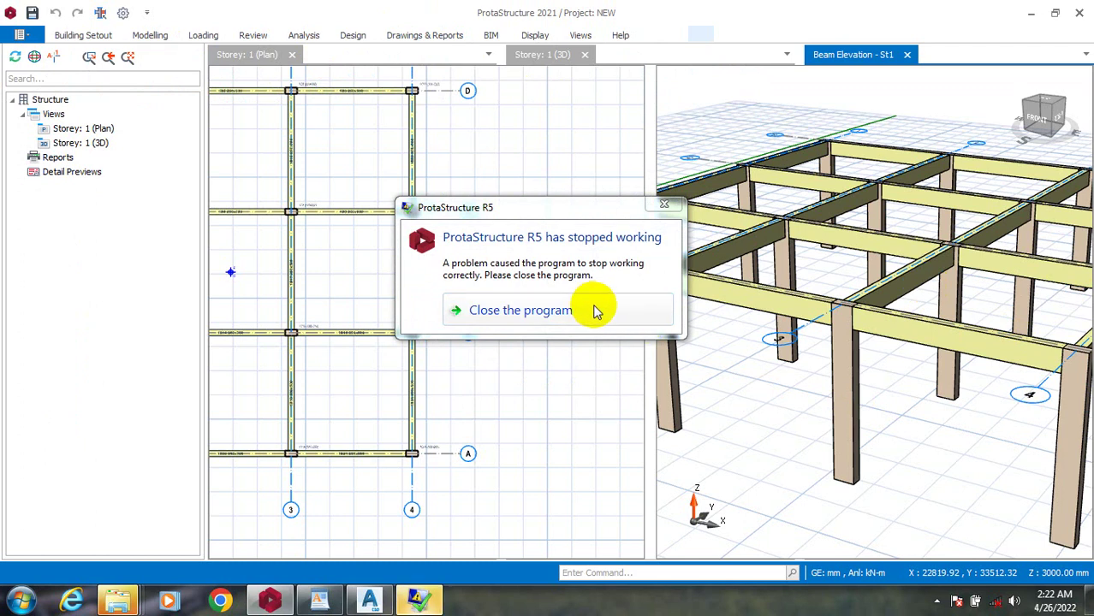
- Dismiss the crash dialog and close the program that stopped working
left_click(663, 205)
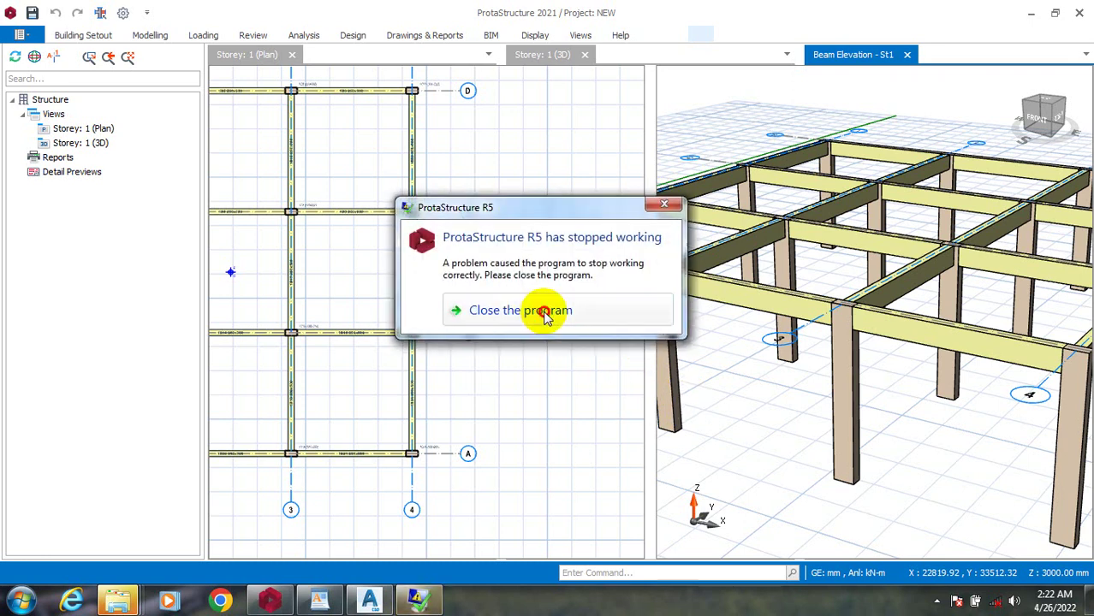
left_click(546, 318)
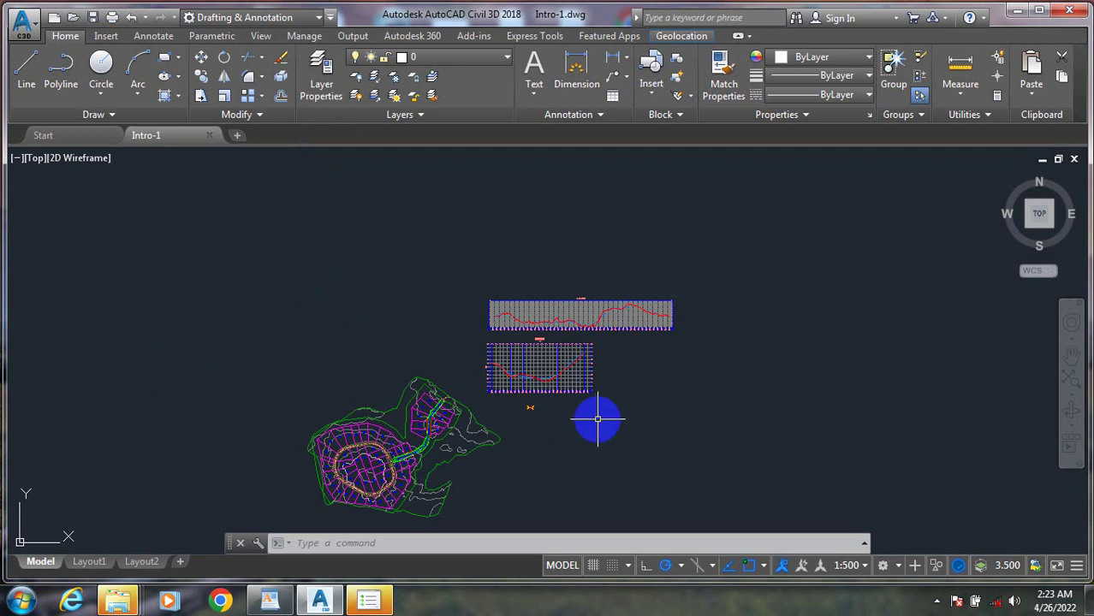
left_click(936, 600)
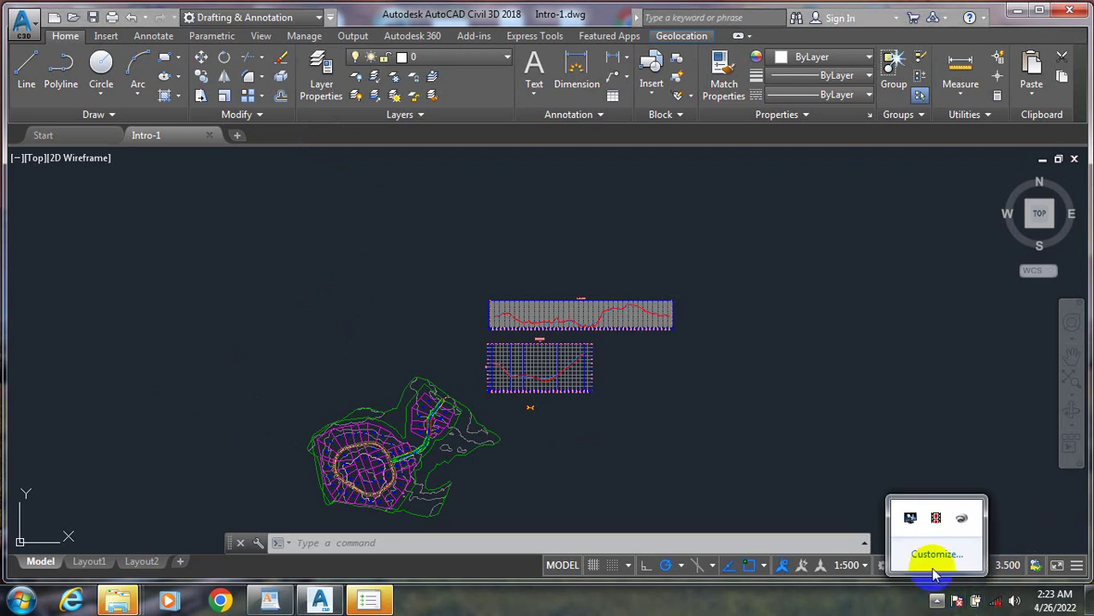